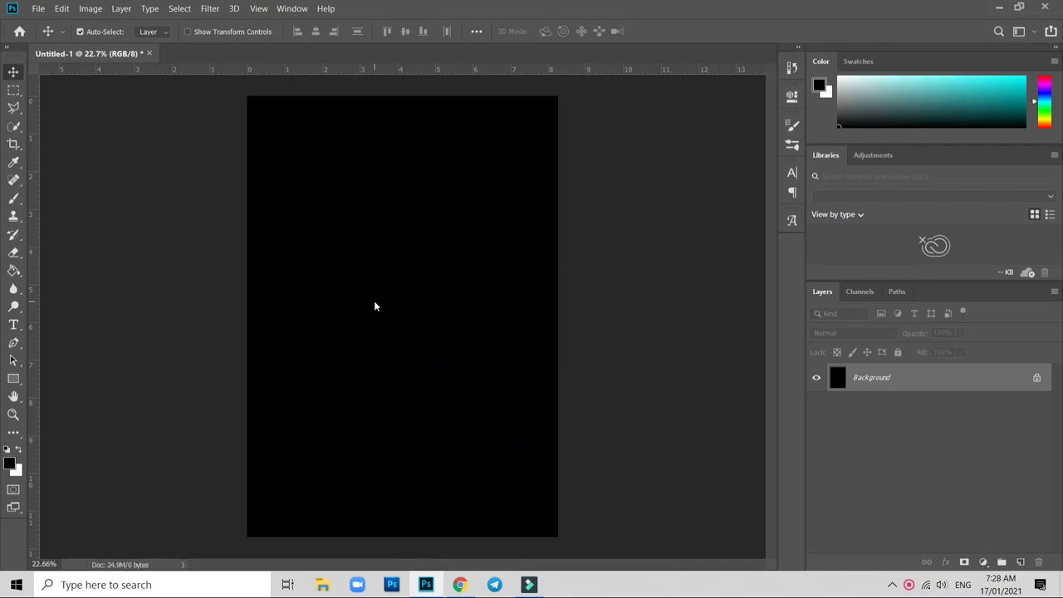
Scale the face photo to about 54% and position it in the poster's upper middle
drag(527, 153, 402, 260)
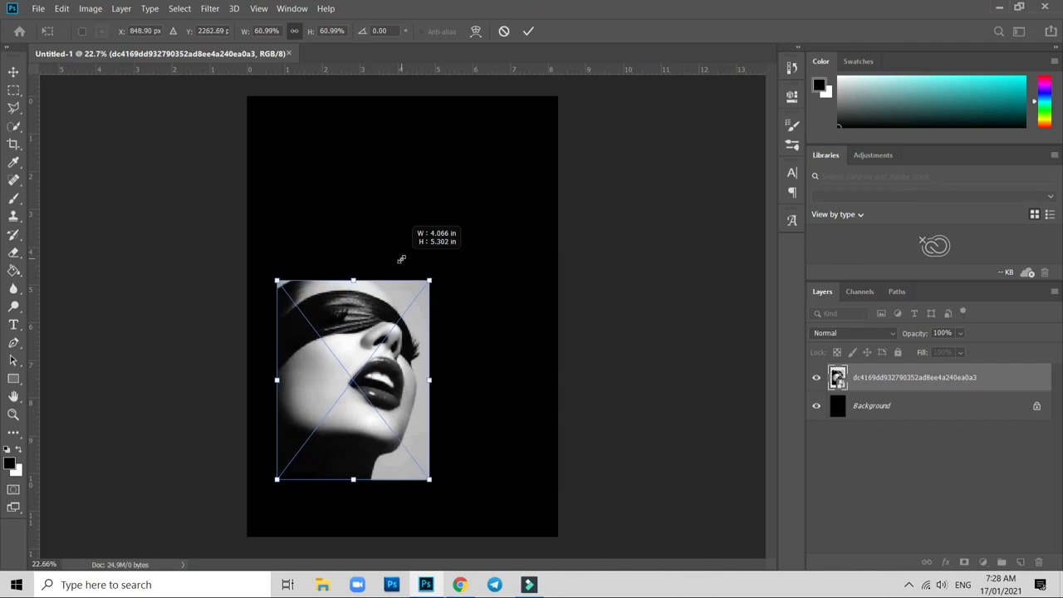
drag(408, 295, 418, 205)
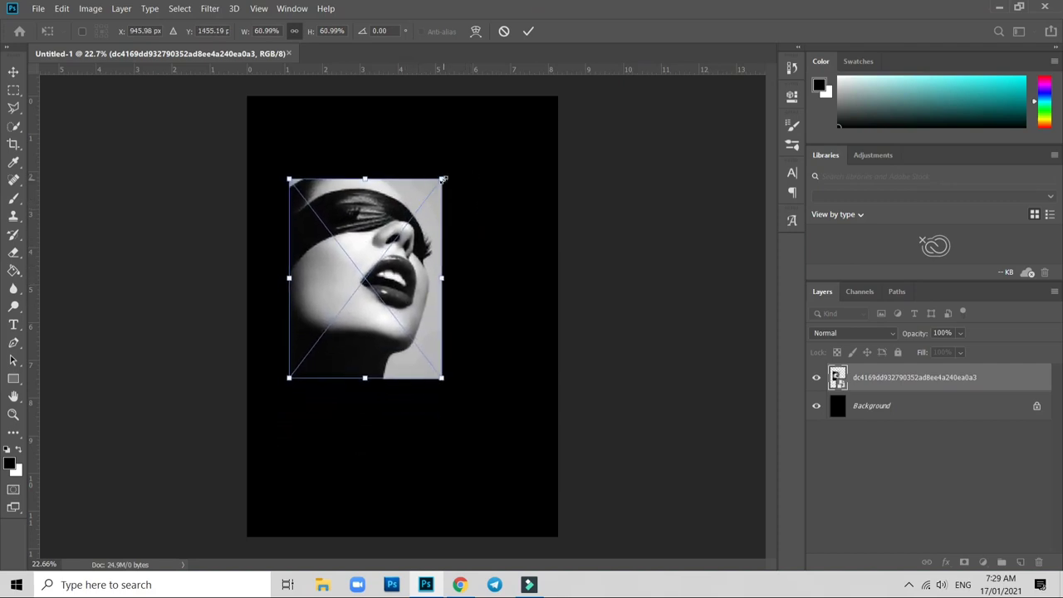
drag(444, 179, 421, 204)
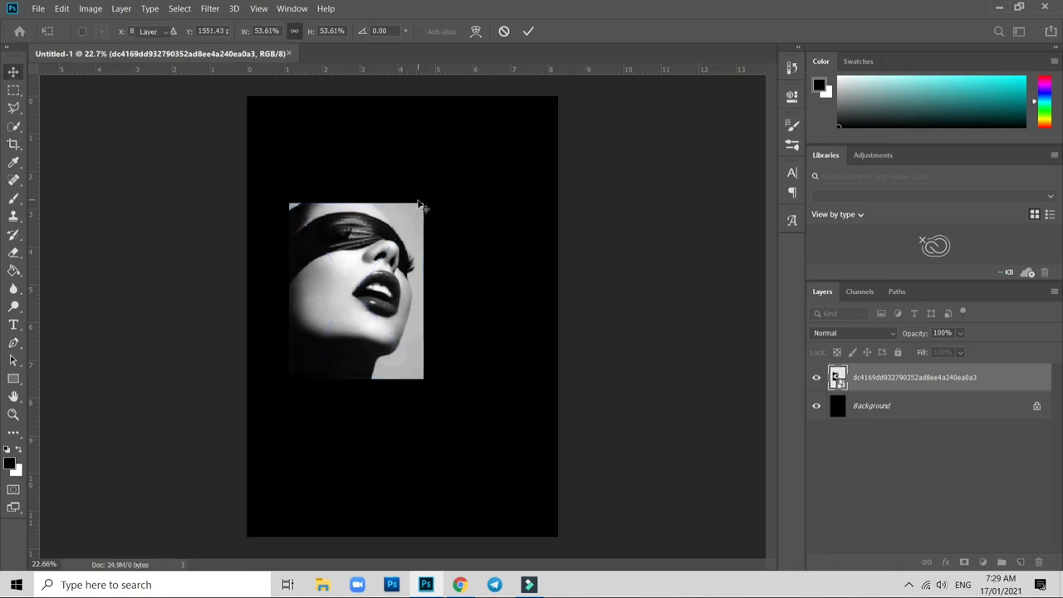
key(Return)
scroll(420, 204, up, 2)
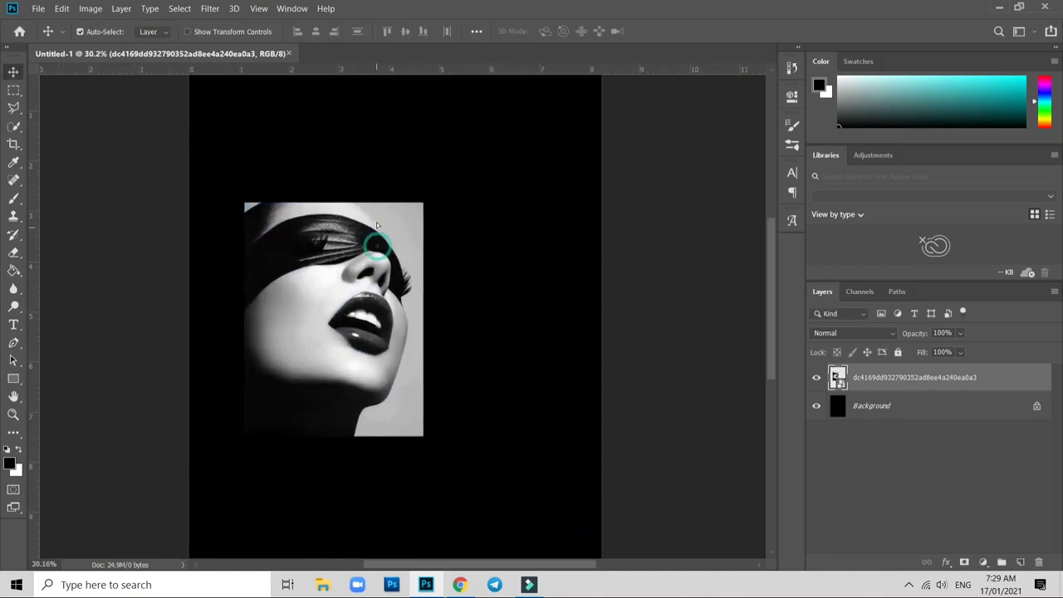
mouse_move(379, 249)
mouse_down()
mouse_move(379, 219)
mouse_move(377, 262)
mouse_up()
scroll(384, 224, down, 1)
scroll(384, 225, down, 1)
scroll(382, 225, up, 1)
Rasterize the face photo layer and open the Filter Gallery, fitting the whole face in the preview
right_click(1013, 377)
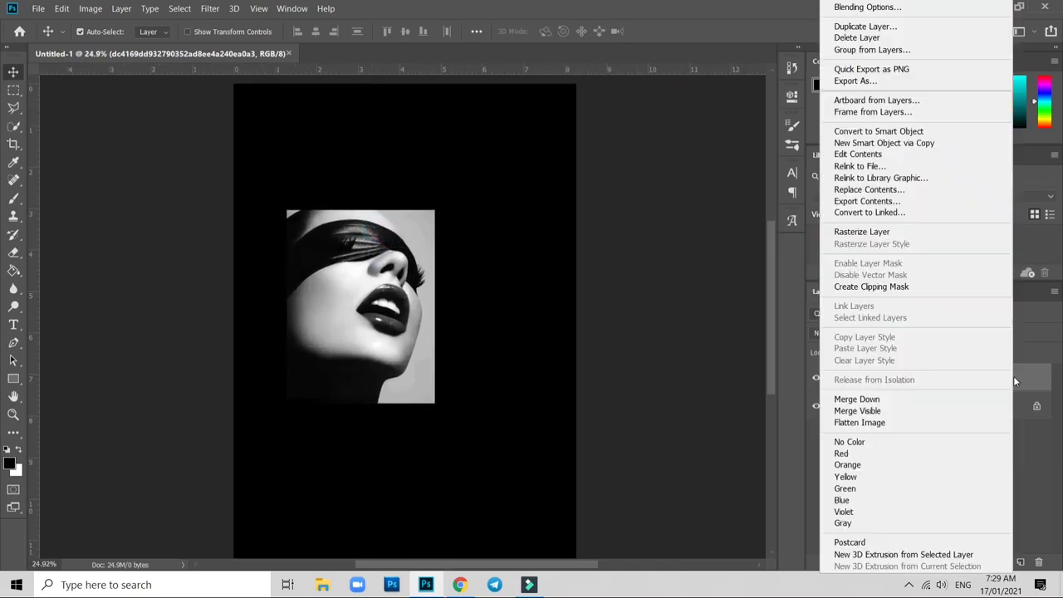
click(866, 236)
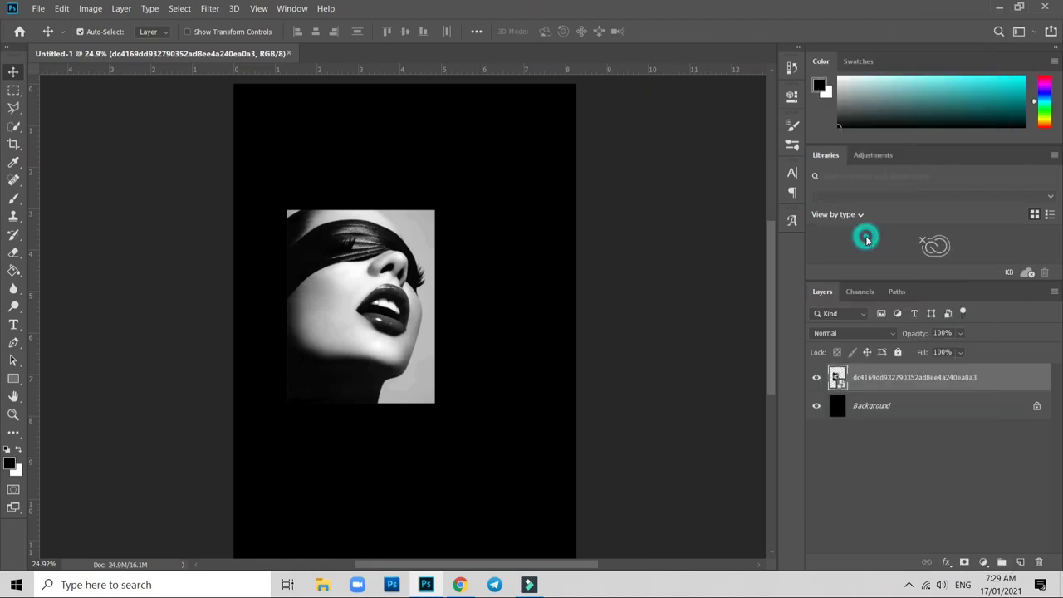
click(211, 10)
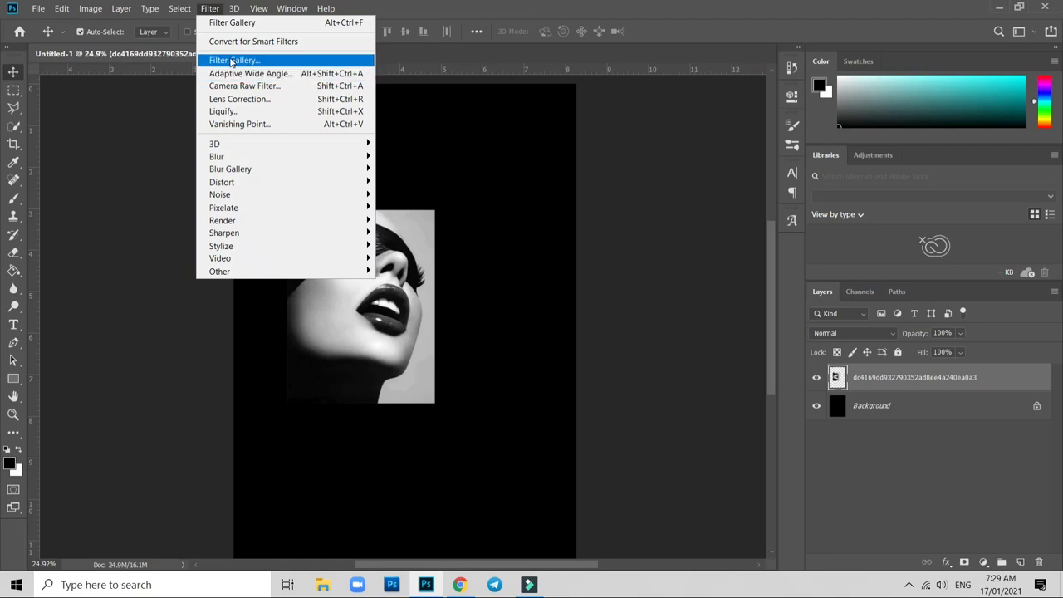
click(235, 60)
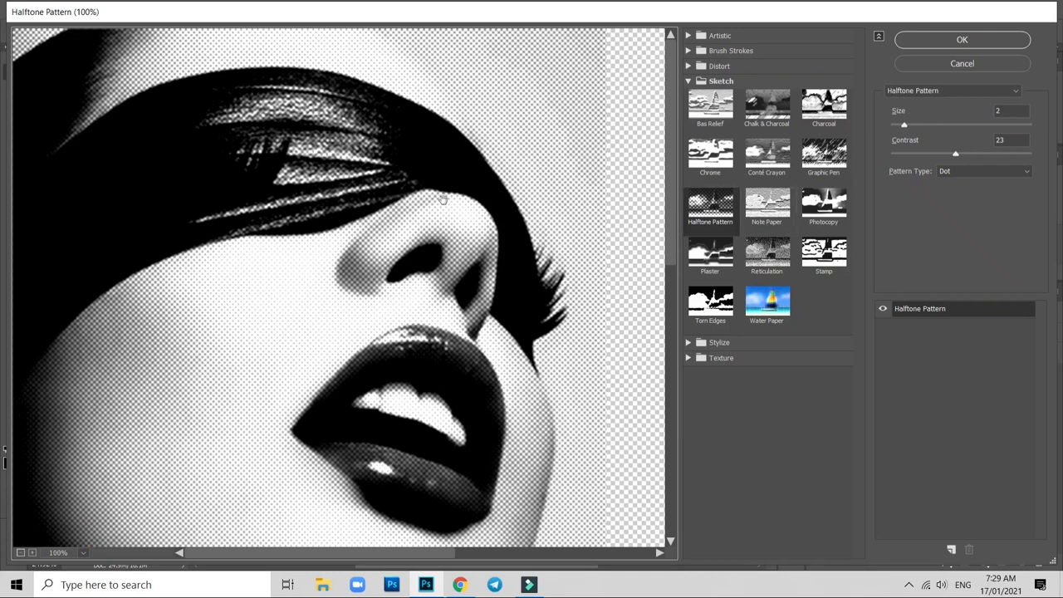
alt+click(487, 281)
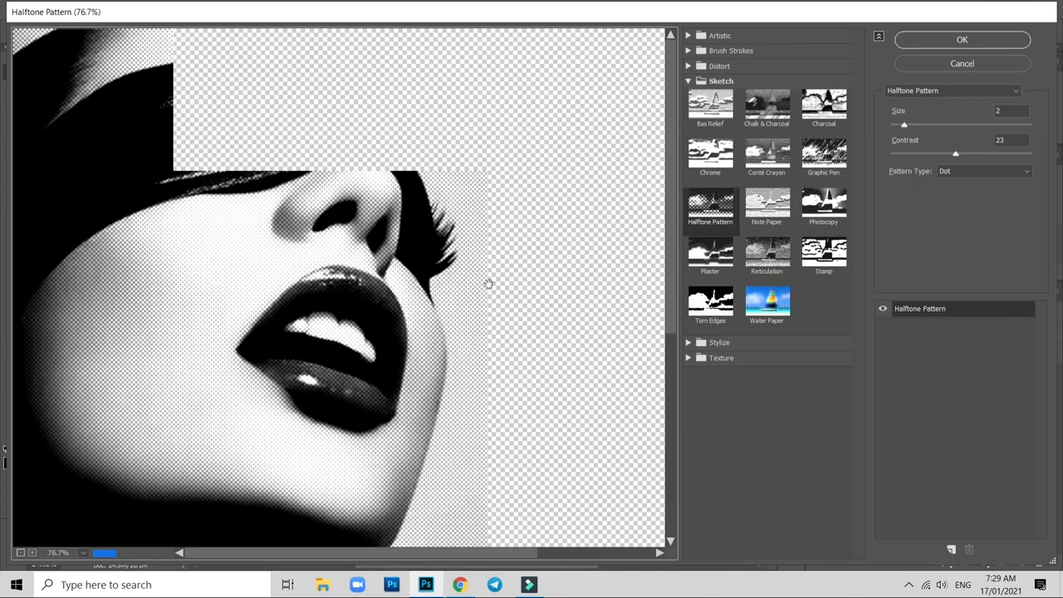
alt+click(488, 283)
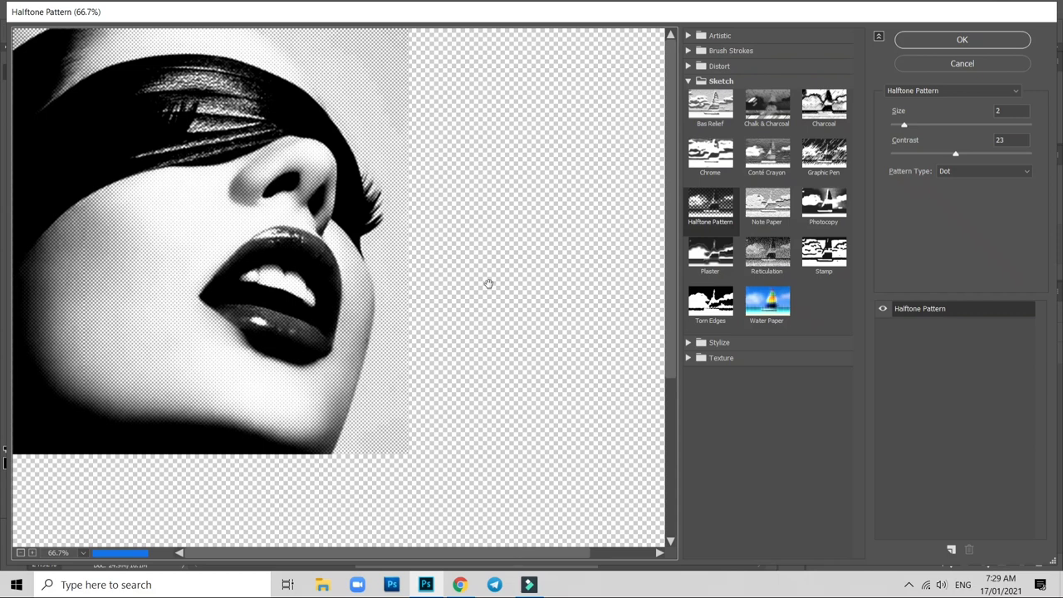
alt+click(407, 350)
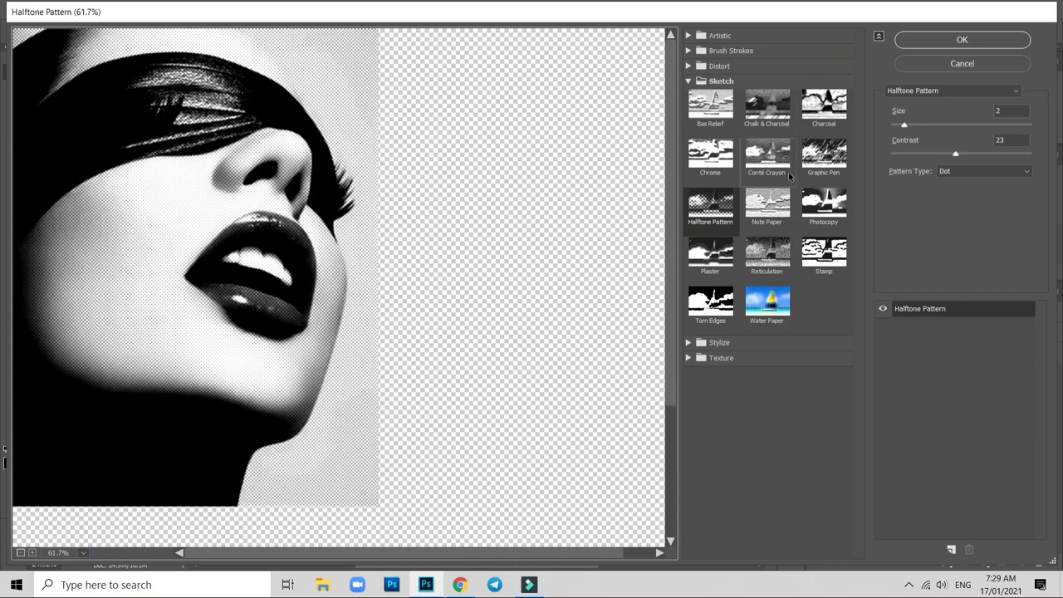
Apply Halftone Pattern with Size 3, Contrast 25 and Dot pattern type
click(905, 126)
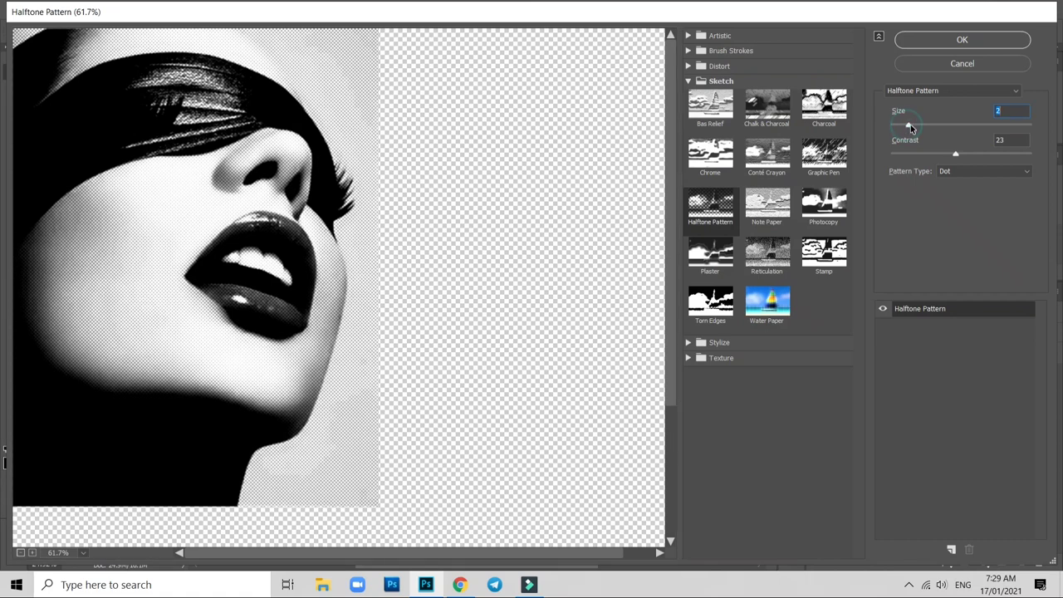
drag(903, 125, 918, 127)
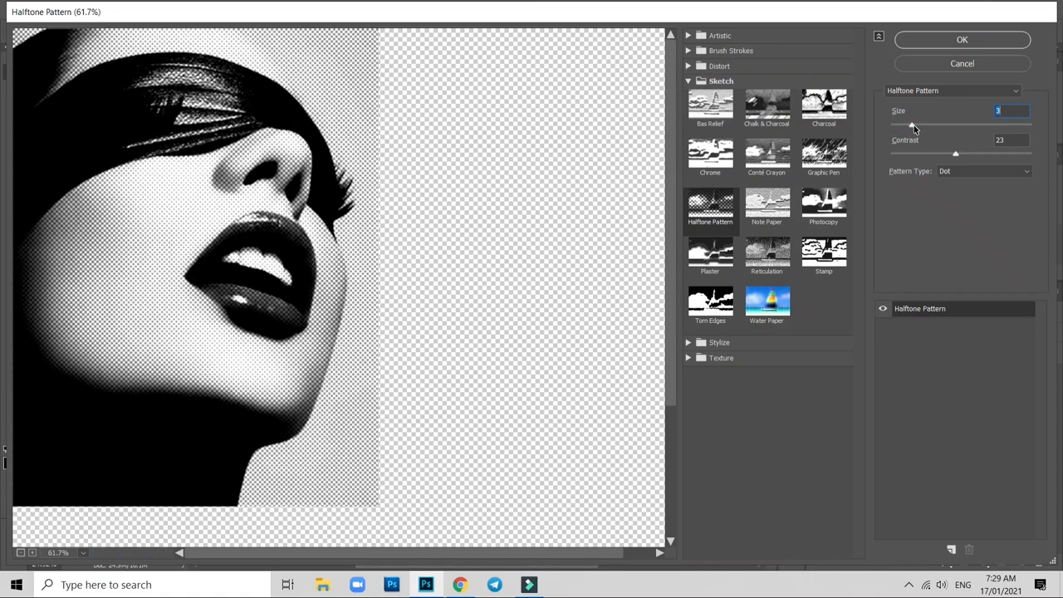
click(912, 125)
text(2.)
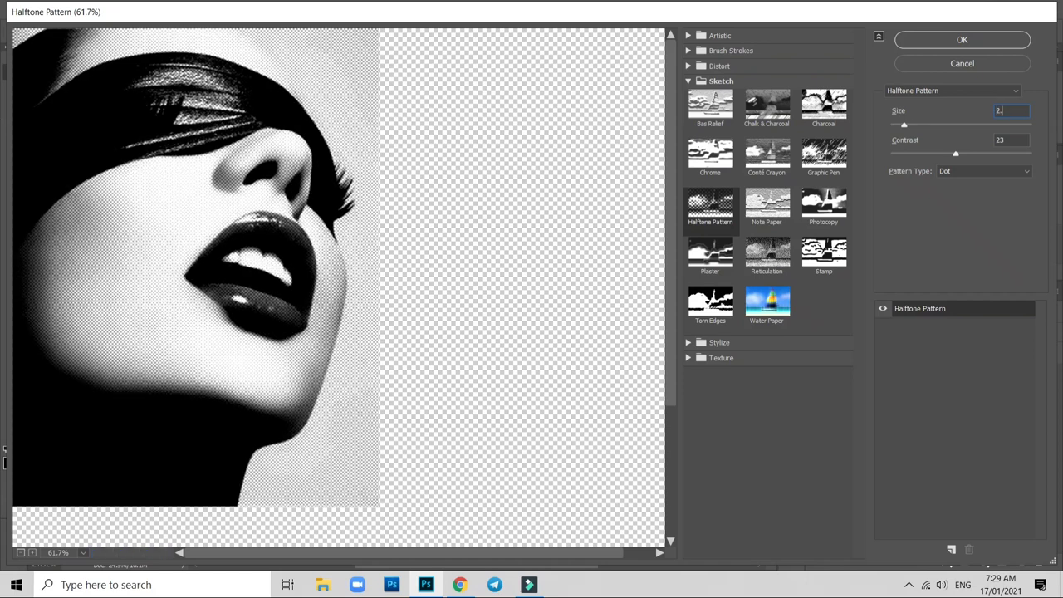
text(5)
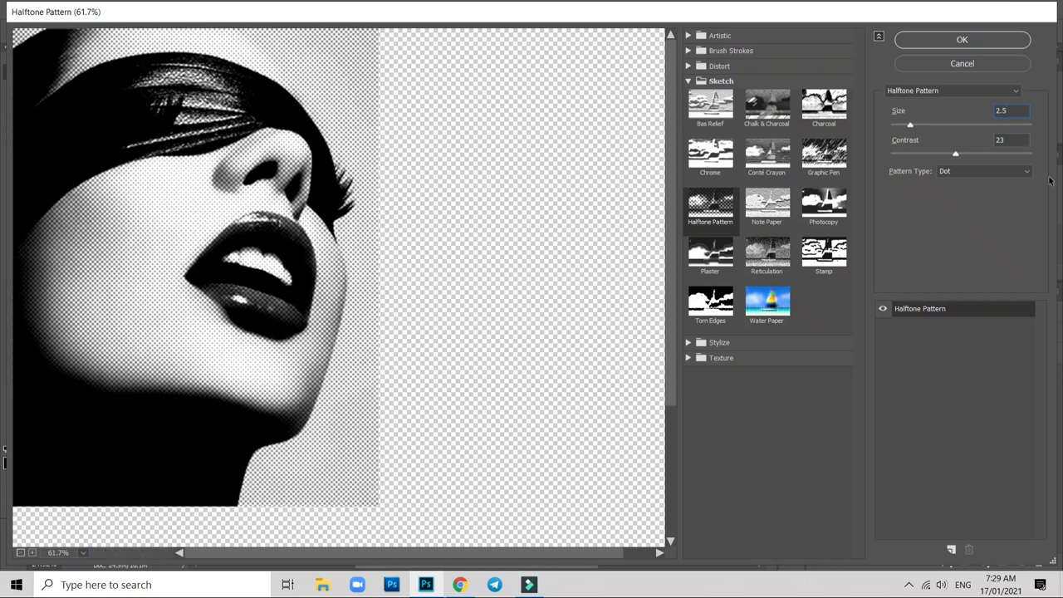
drag(955, 156, 961, 156)
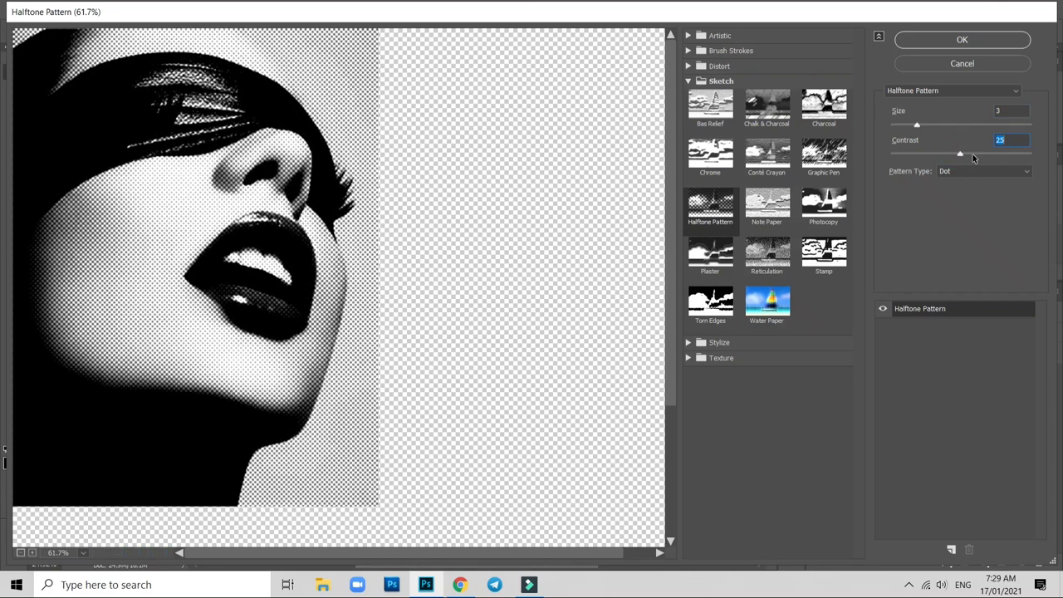
click(973, 168)
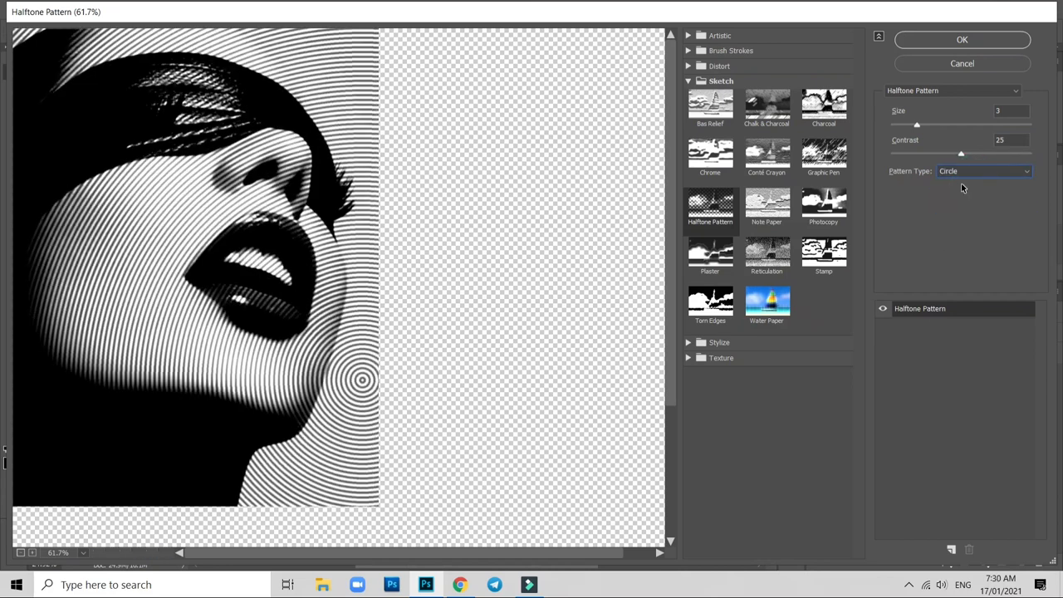
click(967, 172)
click(964, 207)
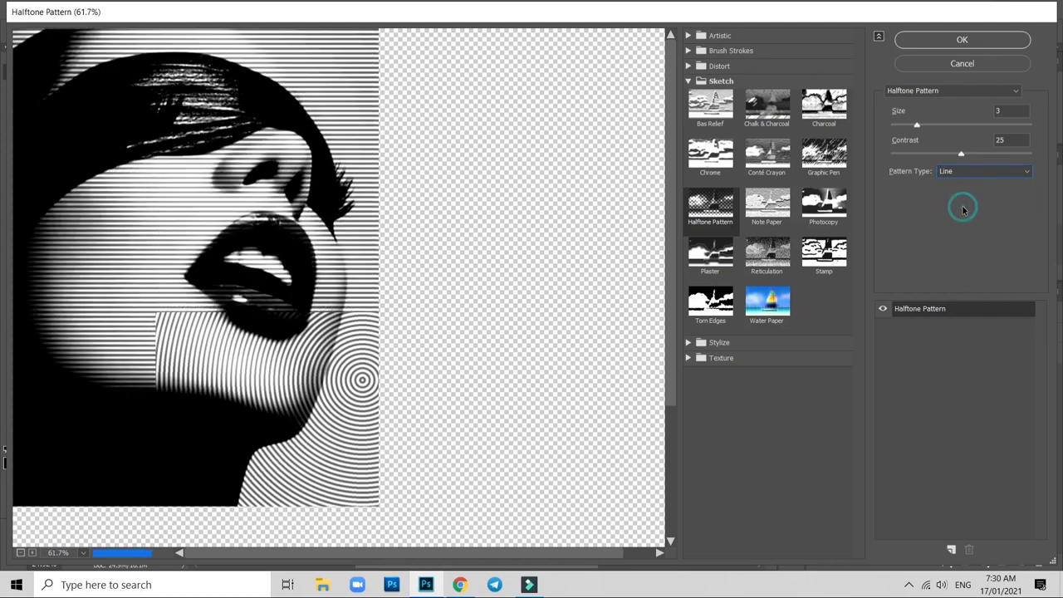
click(980, 173)
click(953, 193)
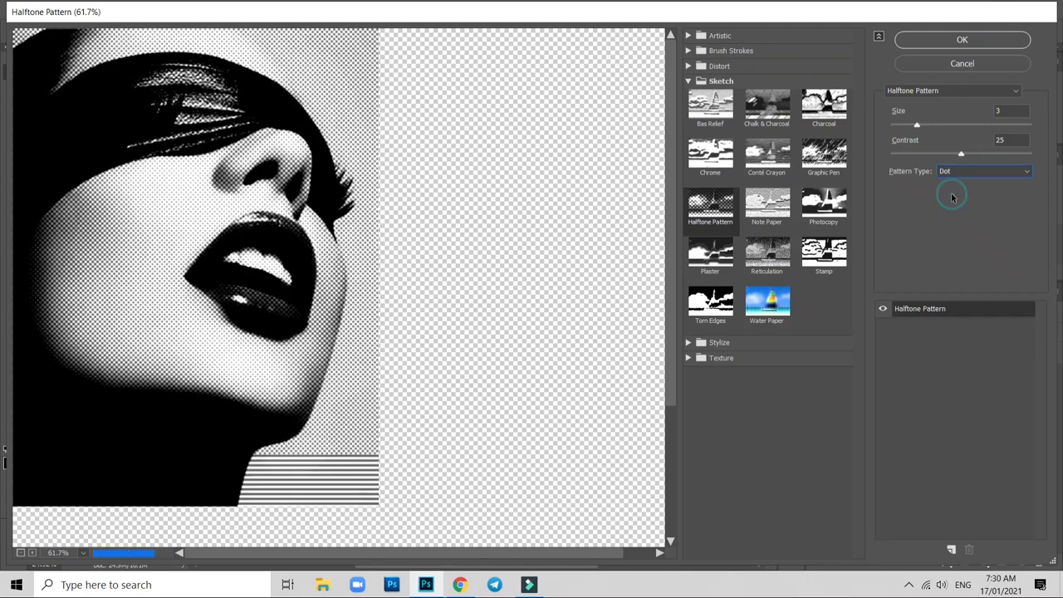
click(971, 41)
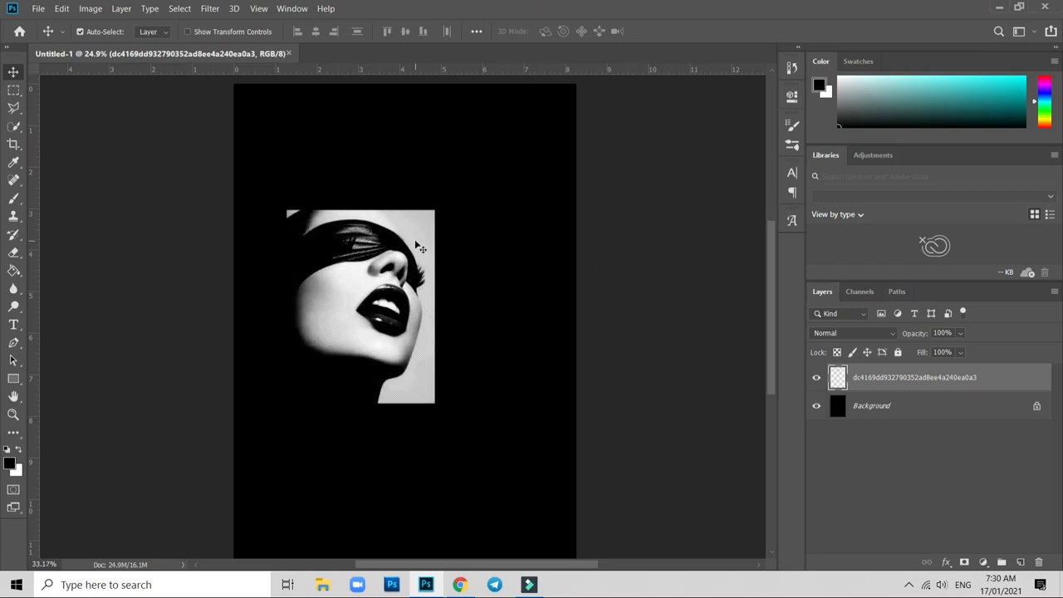
Apply Add Noise at 11.55% Uniform to the halftone face layer
scroll(428, 224, up, 1)
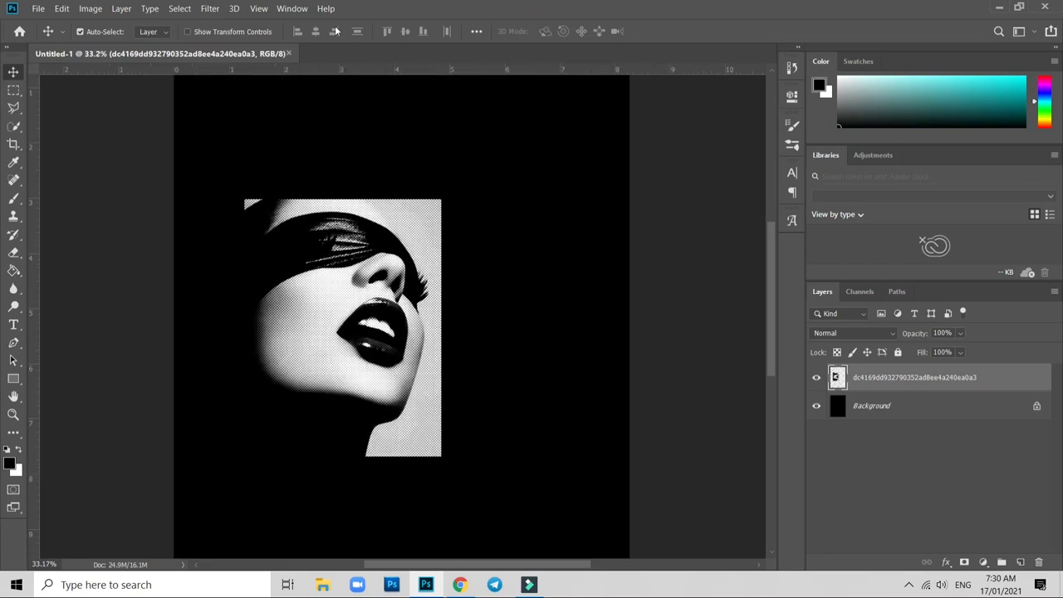
click(209, 9)
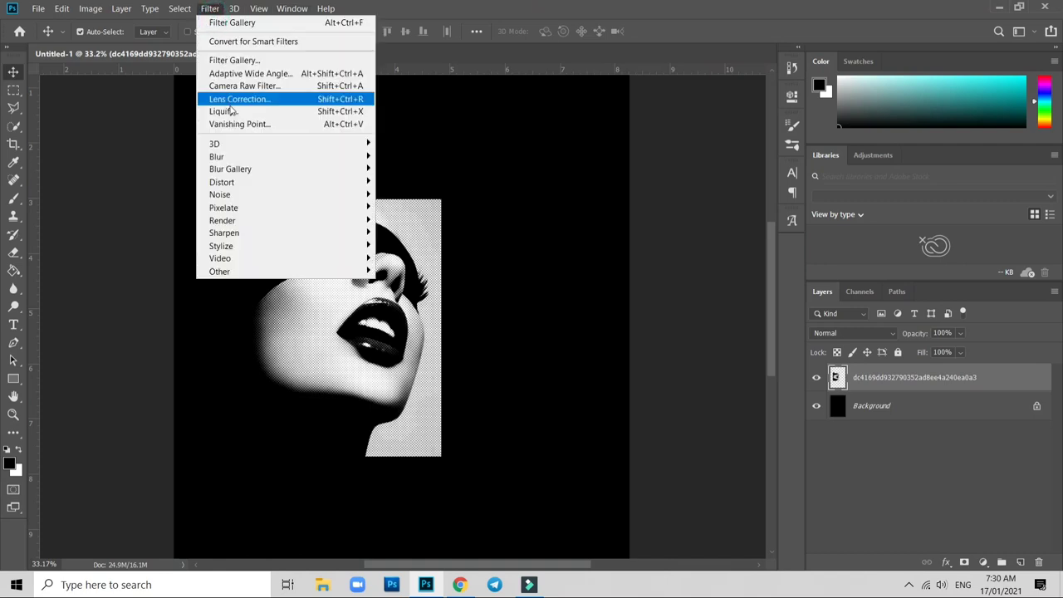
click(252, 194)
click(403, 192)
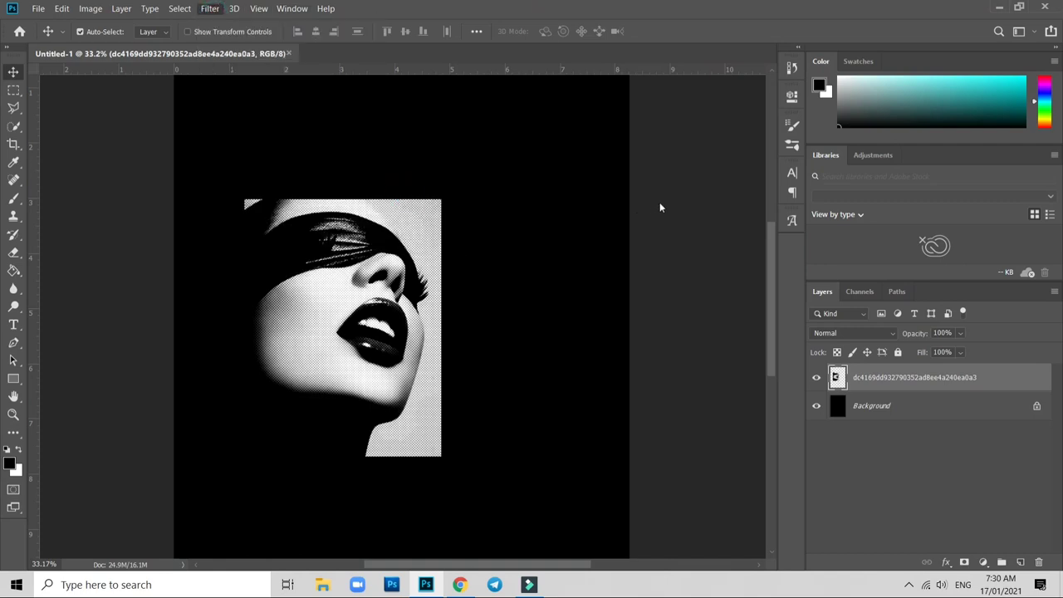
drag(466, 289, 443, 289)
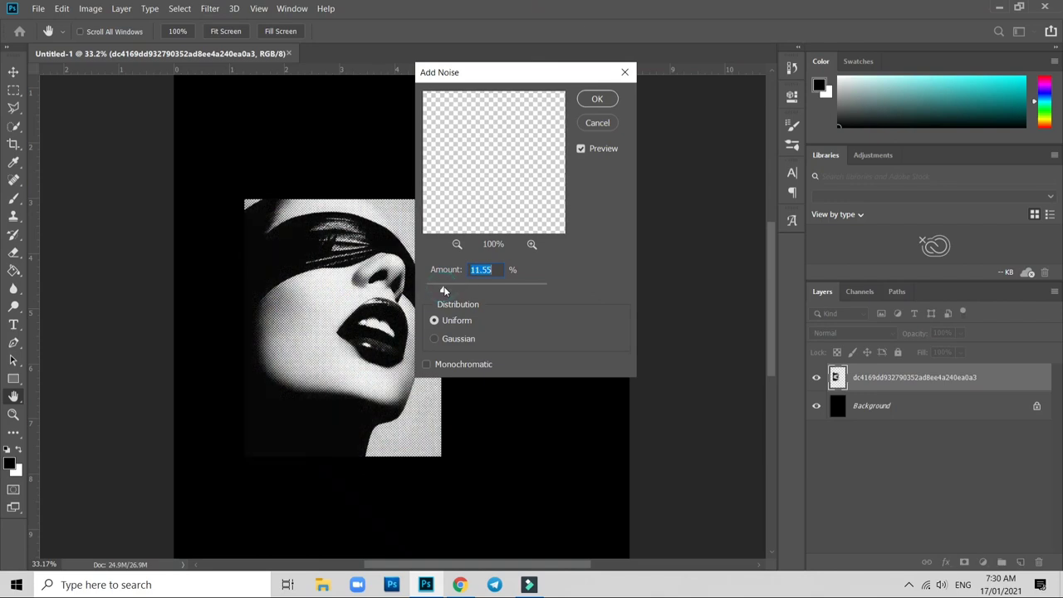
click(597, 99)
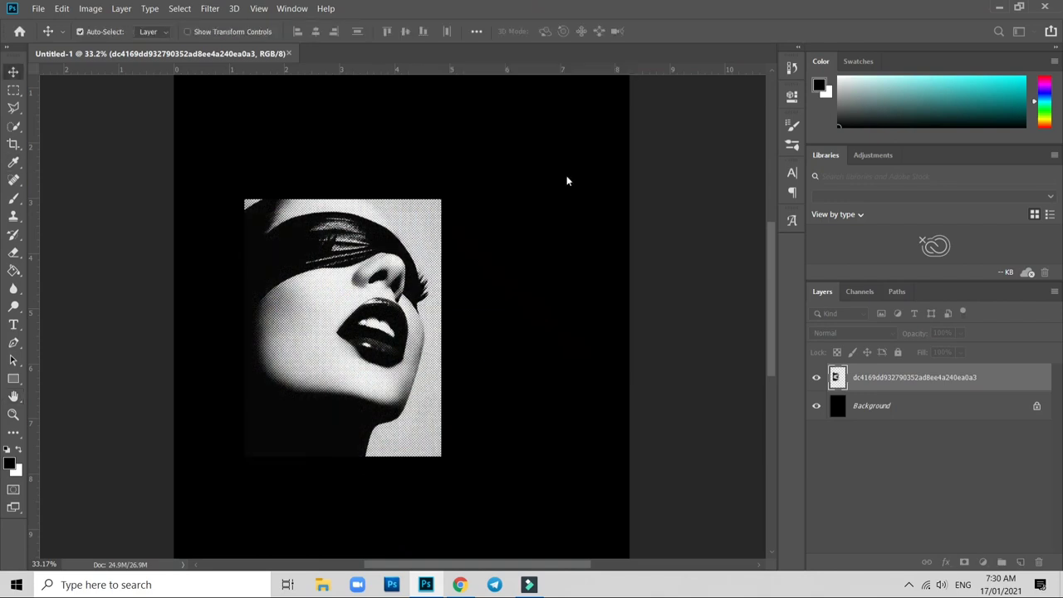
scroll(446, 263, up, 2)
scroll(449, 264, up, 1)
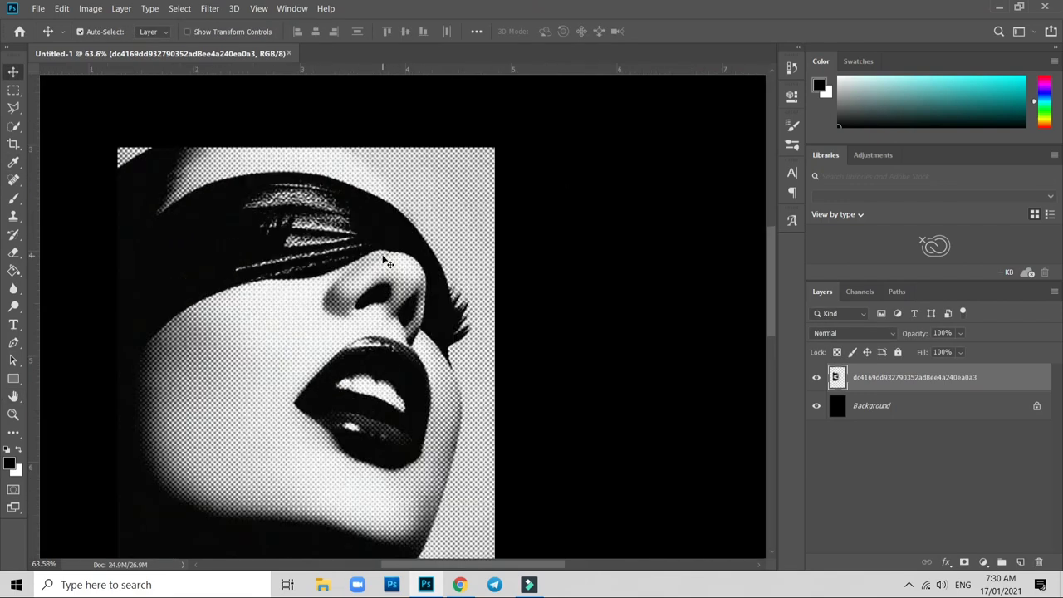
scroll(453, 265, down, 3)
scroll(456, 268, down, 2)
scroll(456, 268, up, 2)
scroll(458, 268, up, 1)
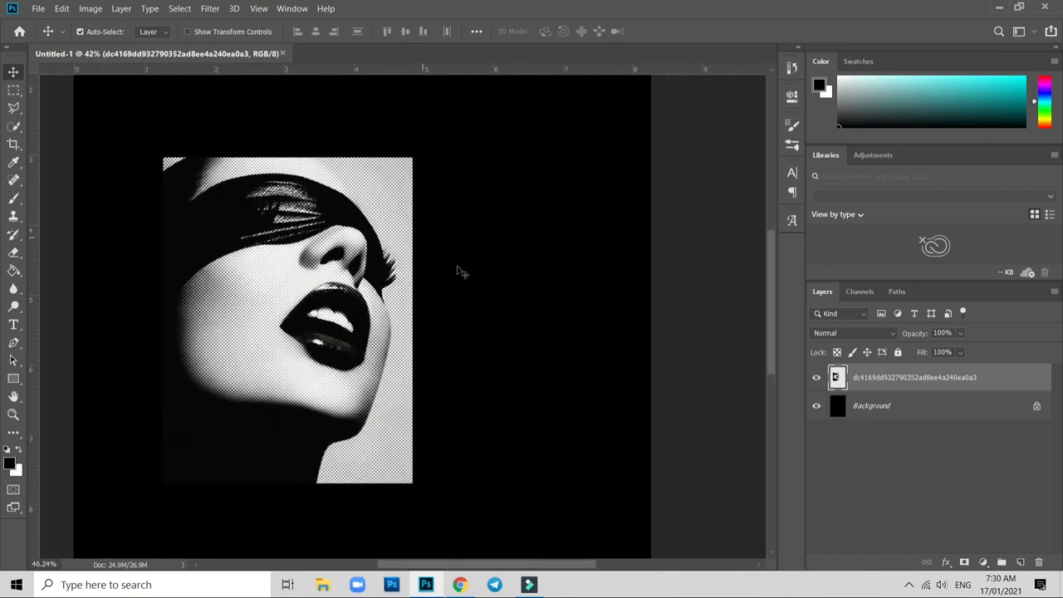
scroll(458, 268, down, 2)
scroll(416, 273, down, 2)
scroll(407, 293, up, 1)
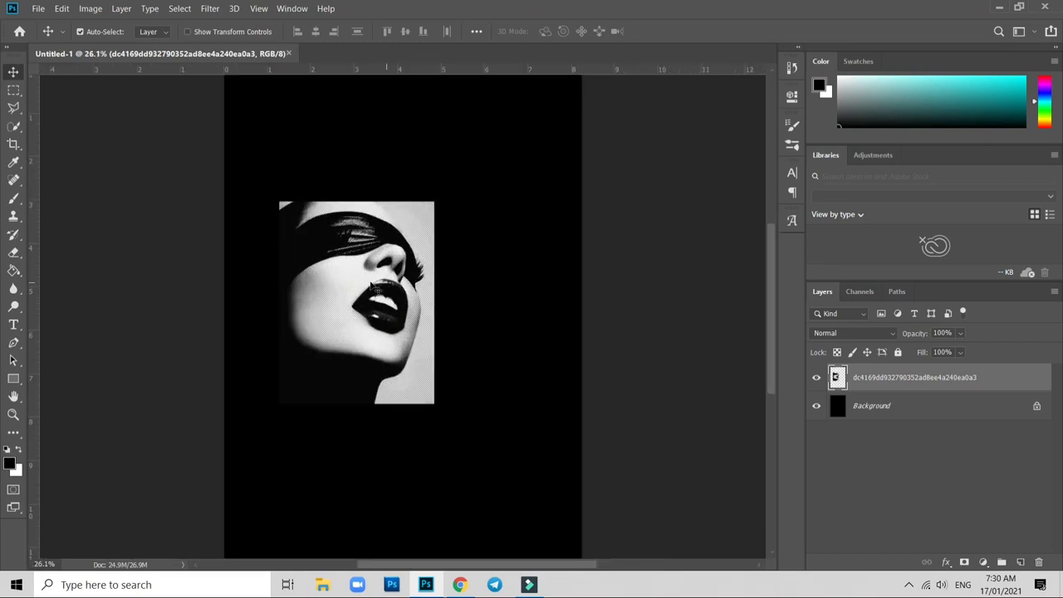
scroll(374, 286, up, 1)
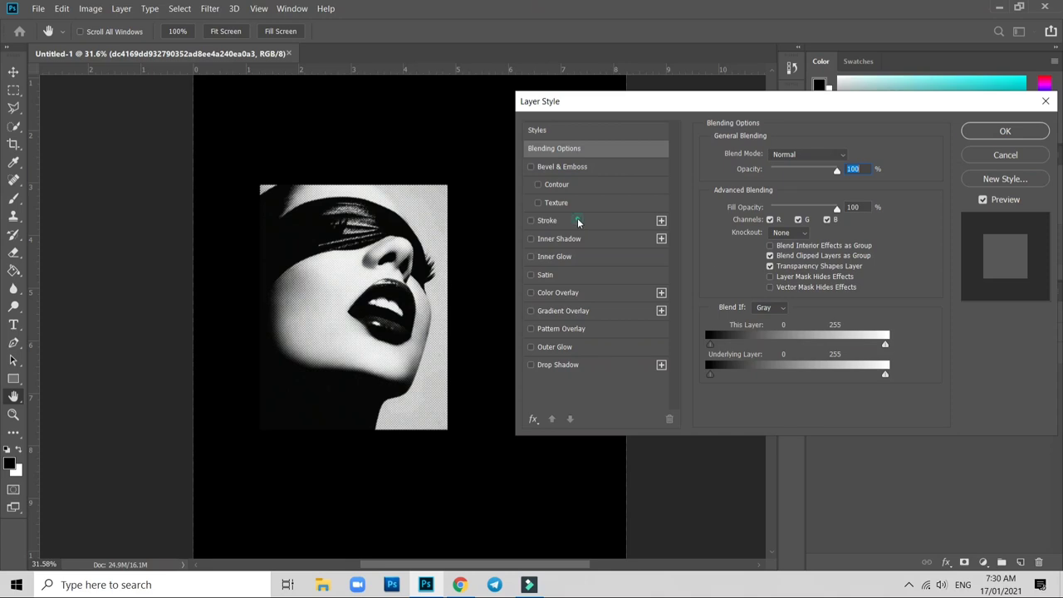
Add a 5 px light green (c4d8b6) stroke border to the halftone face
click(579, 221)
click(739, 253)
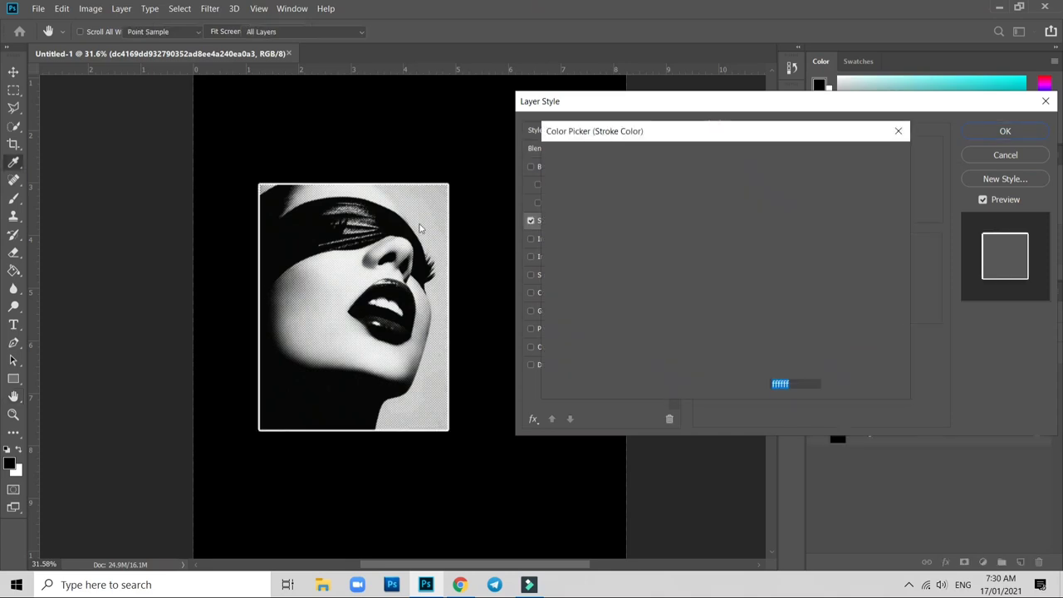
click(424, 221)
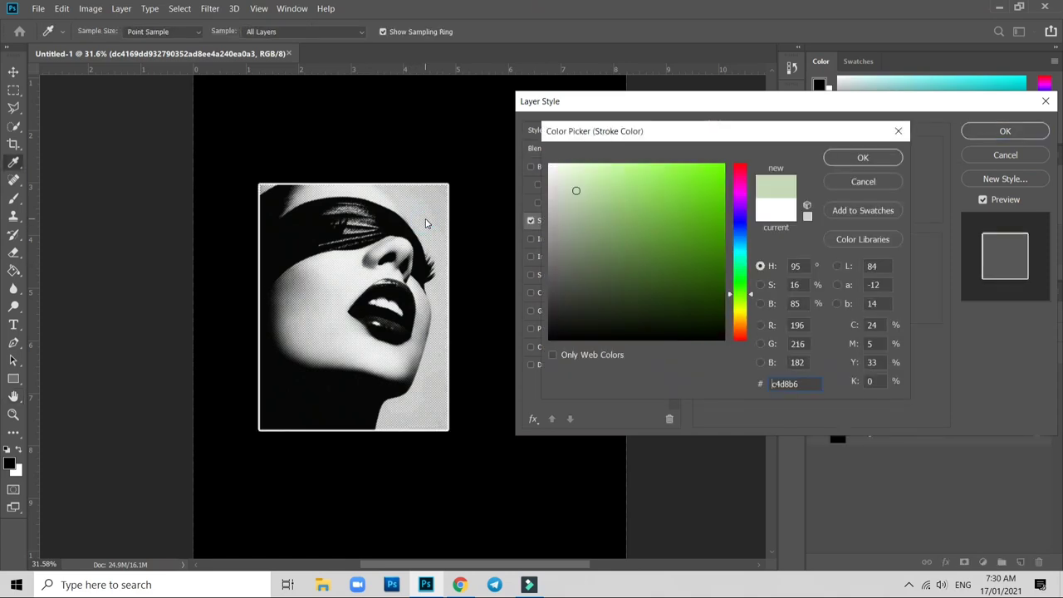
key(Return)
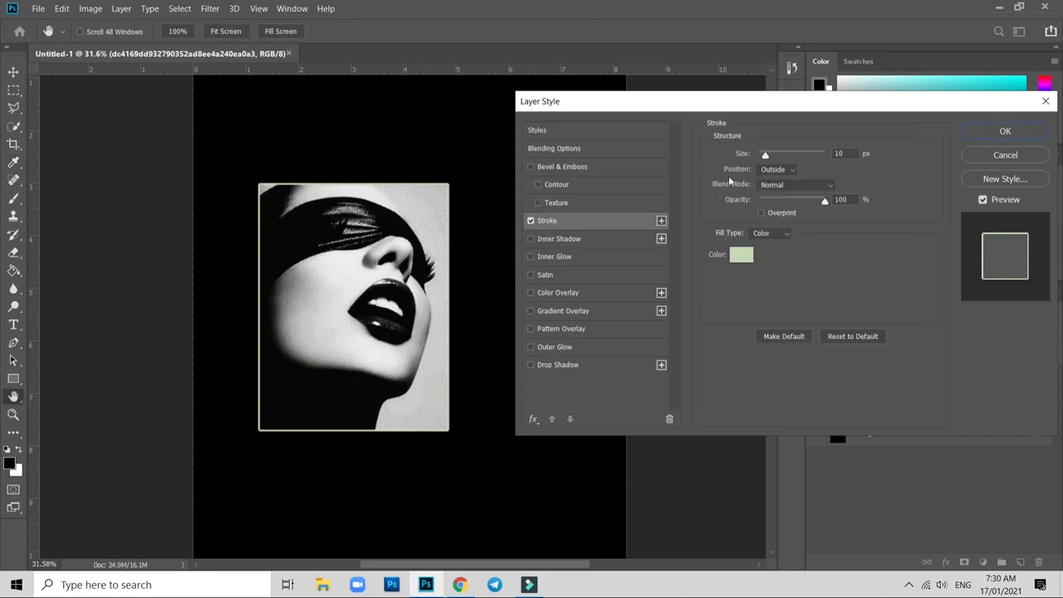
click(851, 152)
double_click(847, 152)
text(5)
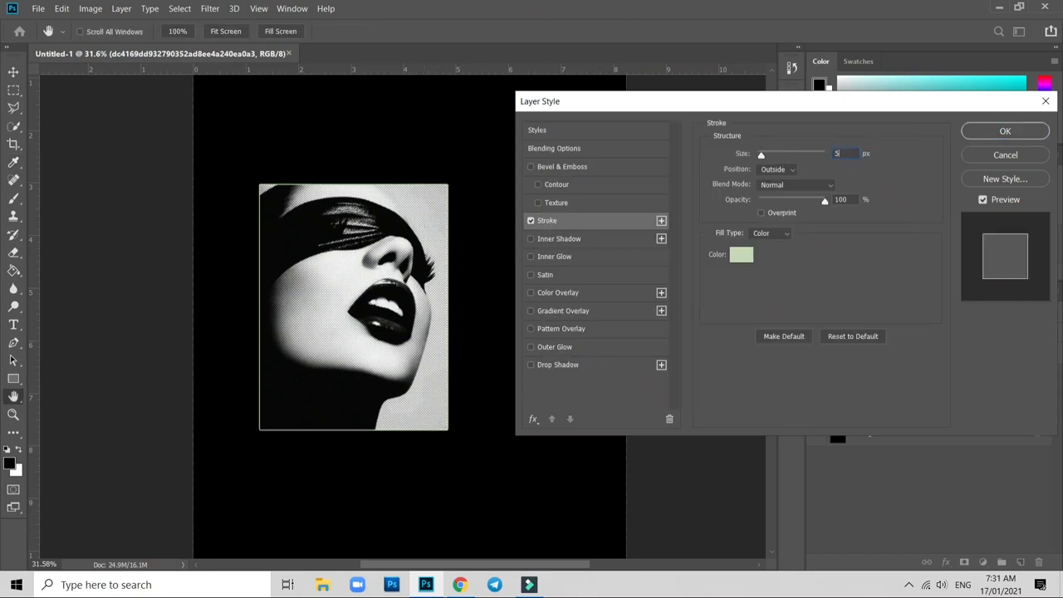
key(Return)
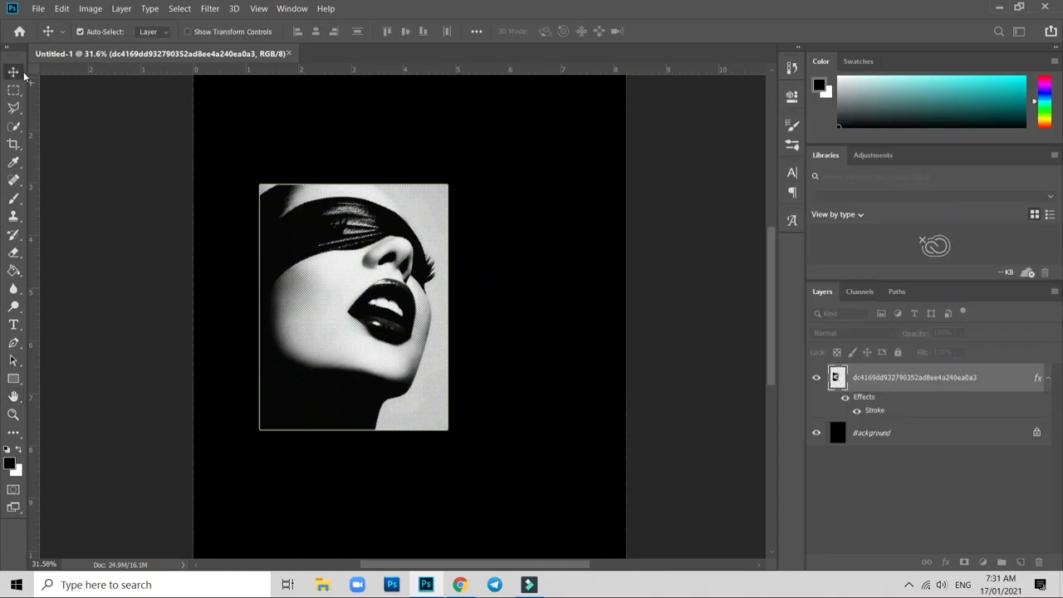
Nudge the framed photo slightly up and left on the poster
click(129, 164)
scroll(558, 245, down, 2)
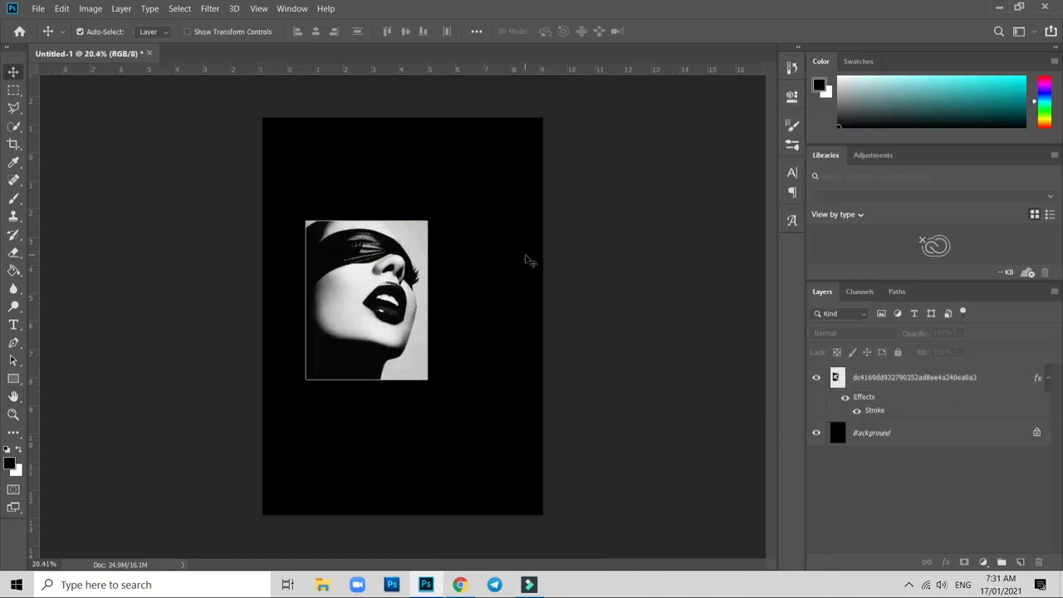
scroll(525, 261, up, 2)
click(379, 231)
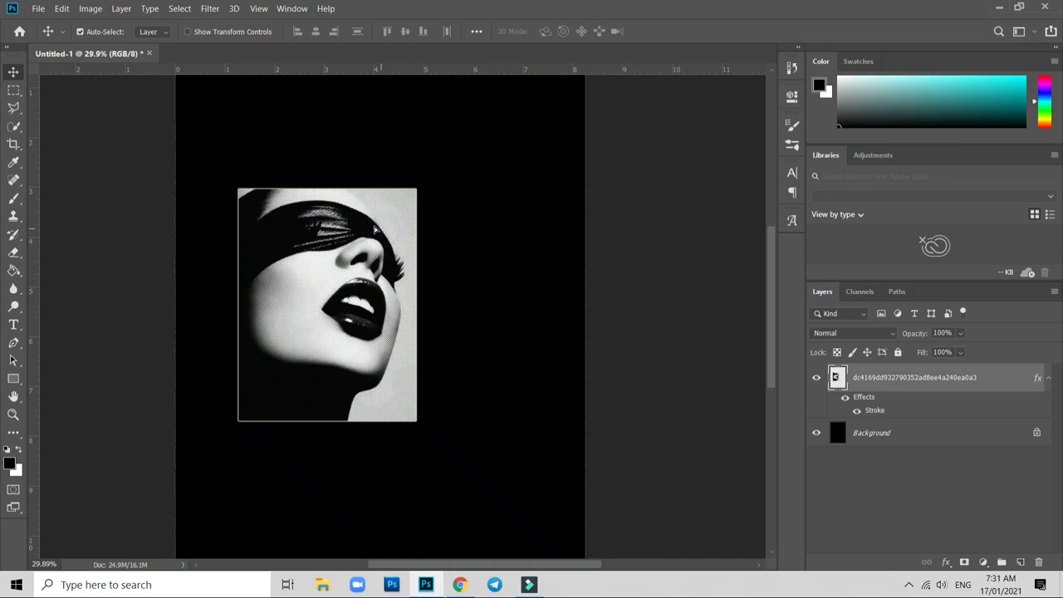
drag(374, 228, 362, 221)
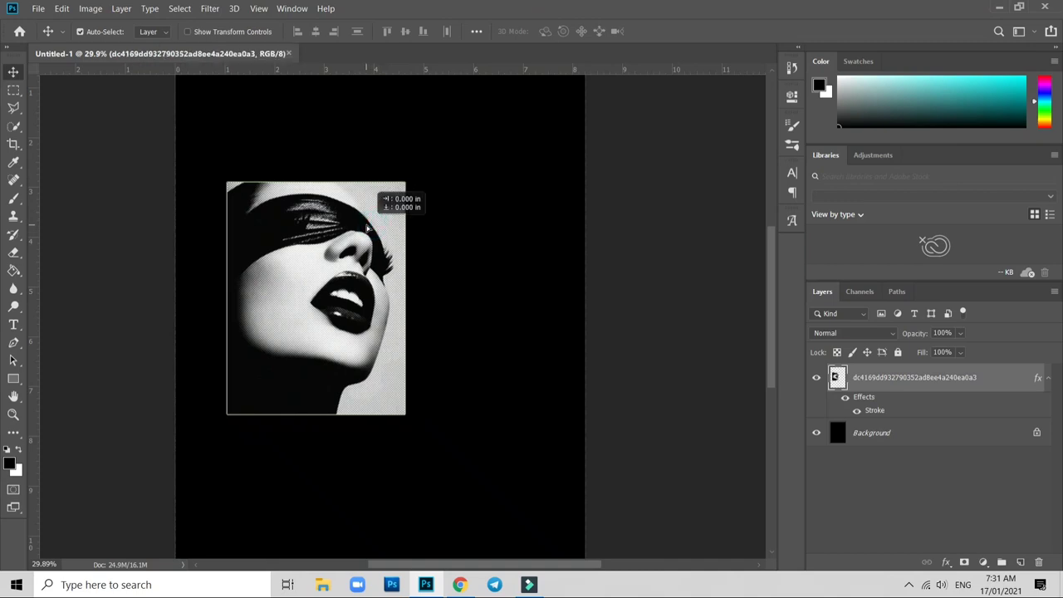
key(shift+Left)
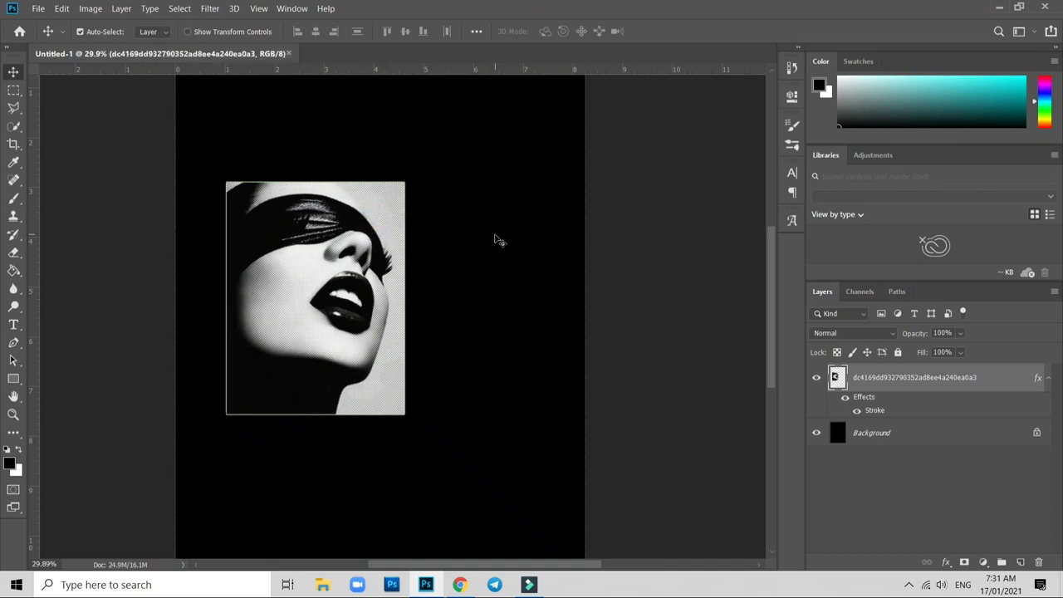
Draw a tall narrow outlined rectangle to the right of the photo
right_click(13, 384)
click(37, 378)
right_click(14, 381)
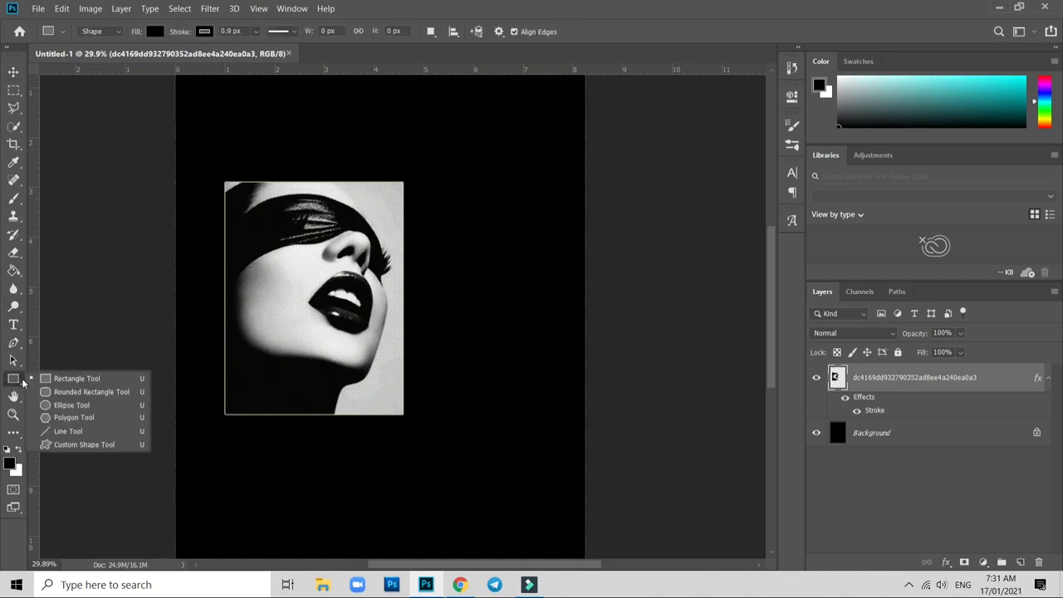
click(80, 380)
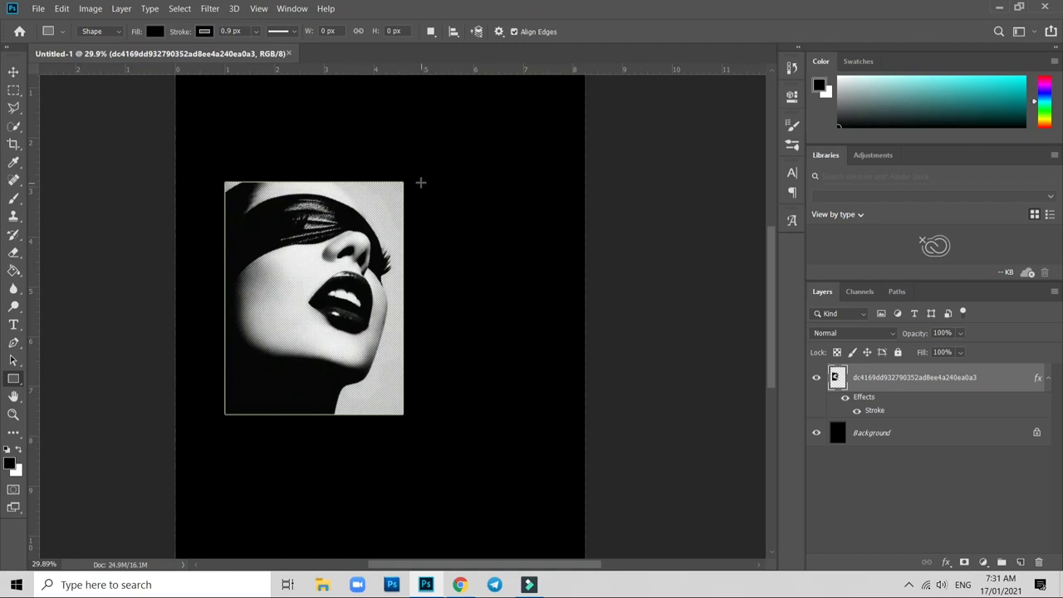
mouse_move(421, 182)
mouse_down()
mouse_move(456, 415)
mouse_move(445, 418)
mouse_up()
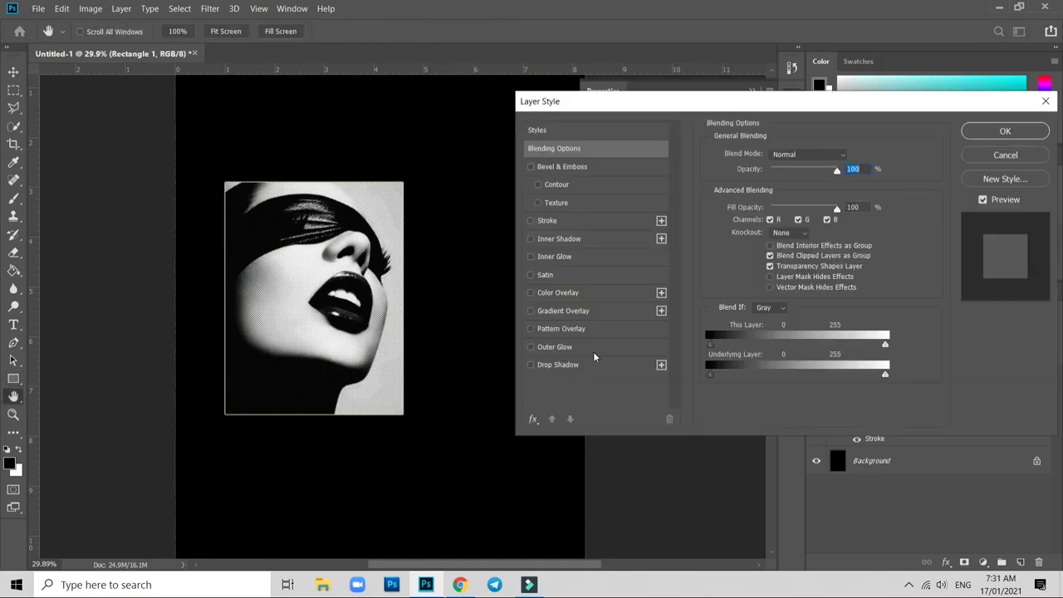
click(860, 160)
click(1005, 130)
Duplicate the rectangle beside itself, copy the pair rightward and combine the copies into a smart object
scroll(416, 290, up, 3)
key(v)
drag(360, 285, 399, 285)
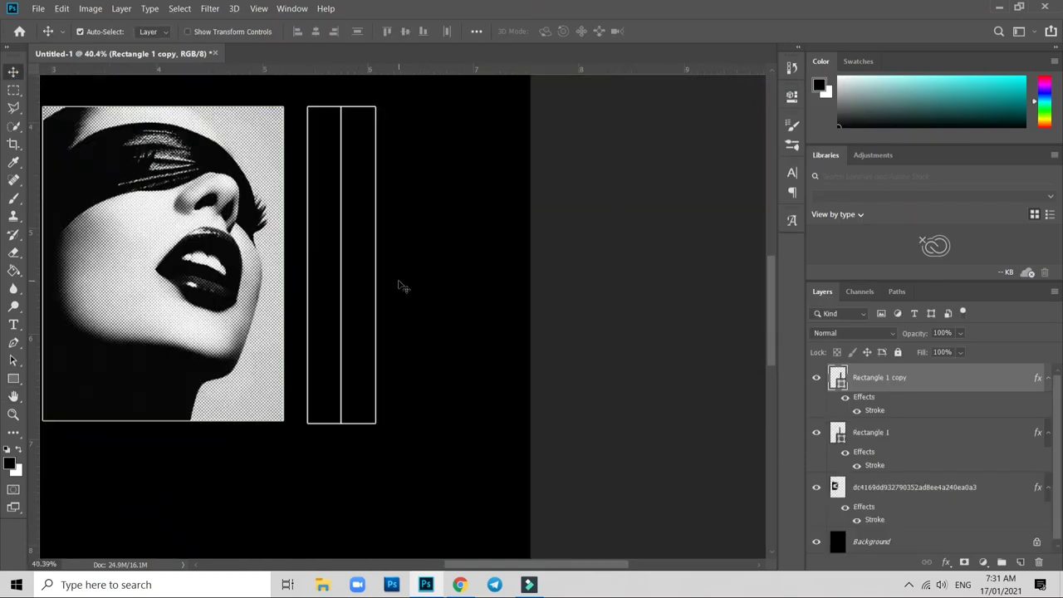
scroll(399, 239, up, 2)
scroll(484, 178, down, 3)
mouse_move(506, 453)
mouse_down()
mouse_move(445, 328)
mouse_move(532, 304)
mouse_up()
right_click(968, 382)
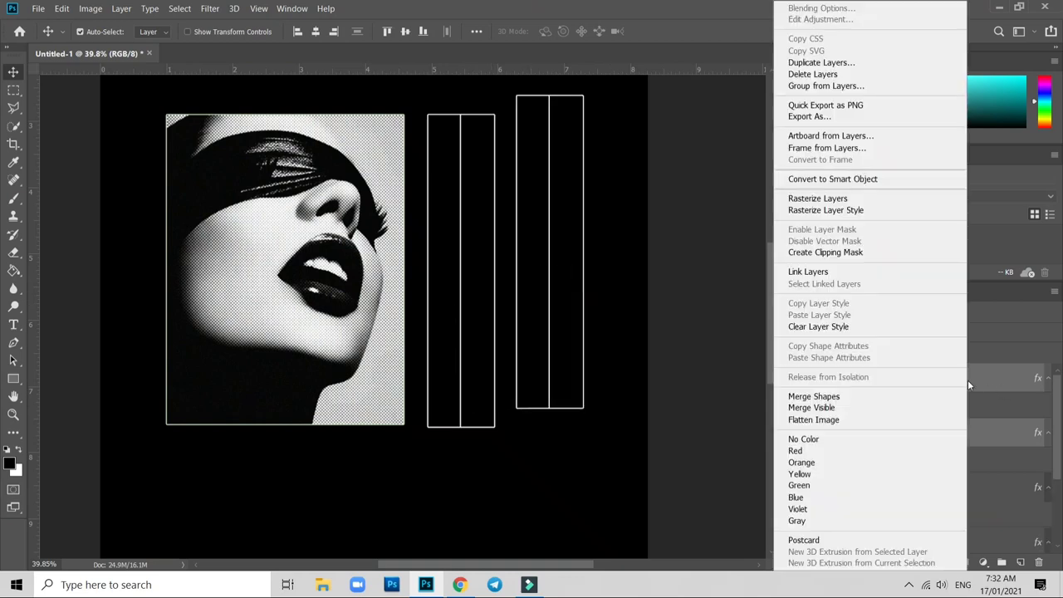
click(885, 179)
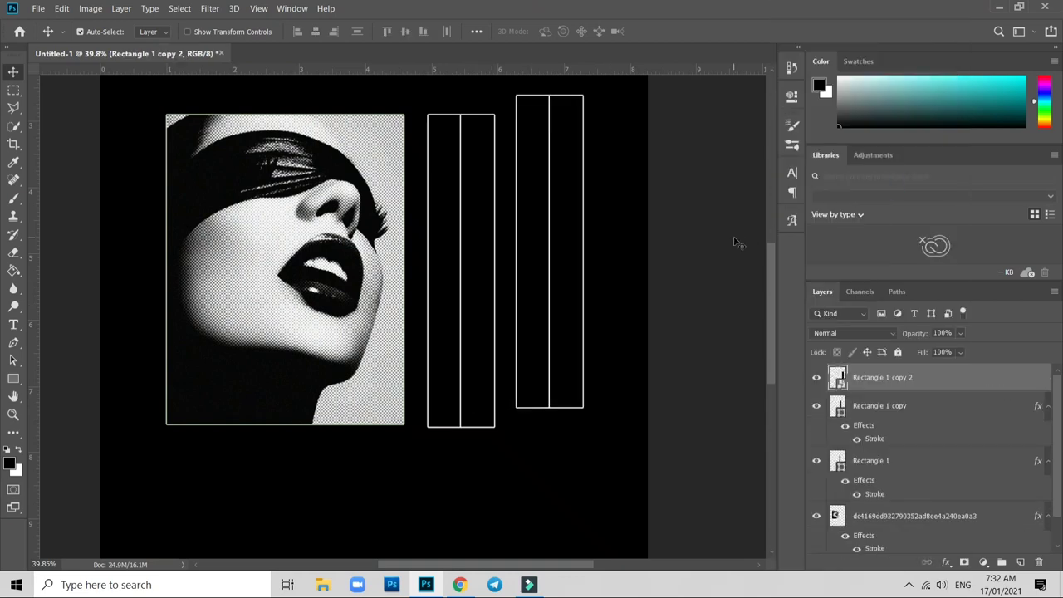
Rotate the copied rectangles 90° clockwise and shorten them into a crossbar matching the column width
key(ctrl+t)
right_click(551, 206)
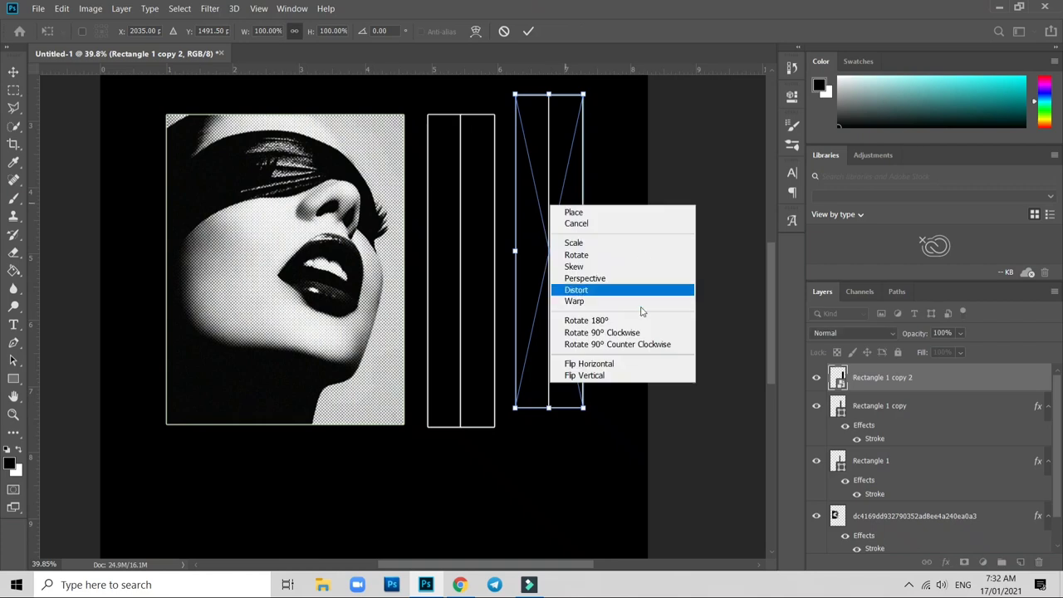
click(638, 334)
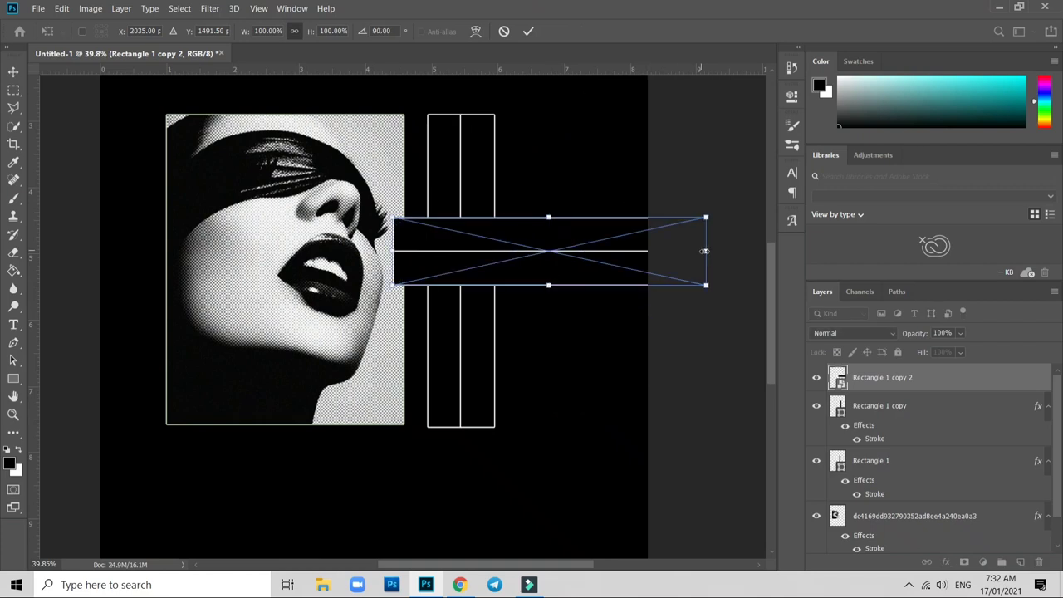
drag(705, 251, 492, 237)
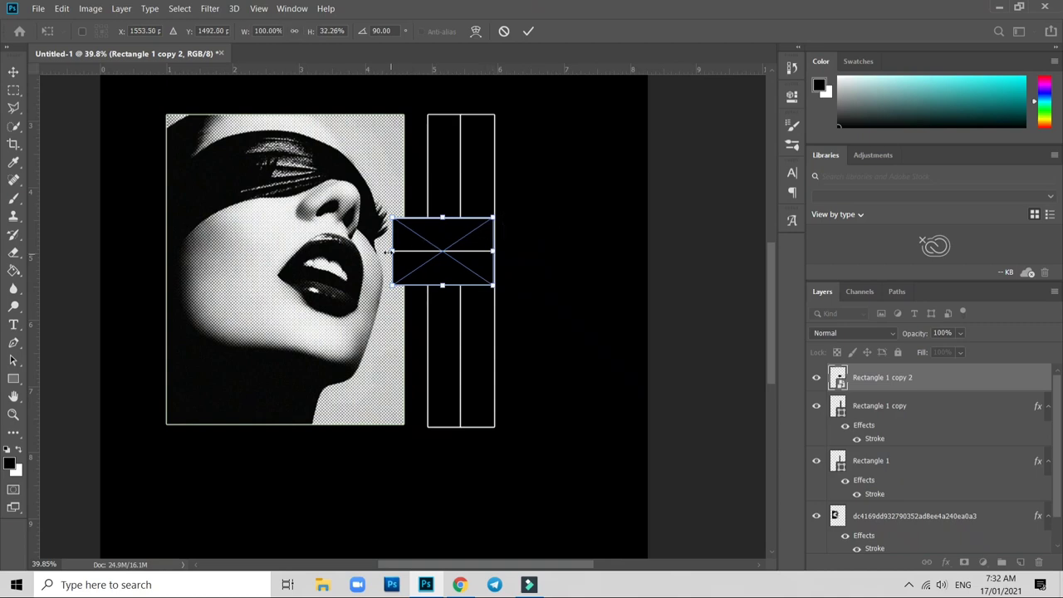
drag(388, 251, 425, 254)
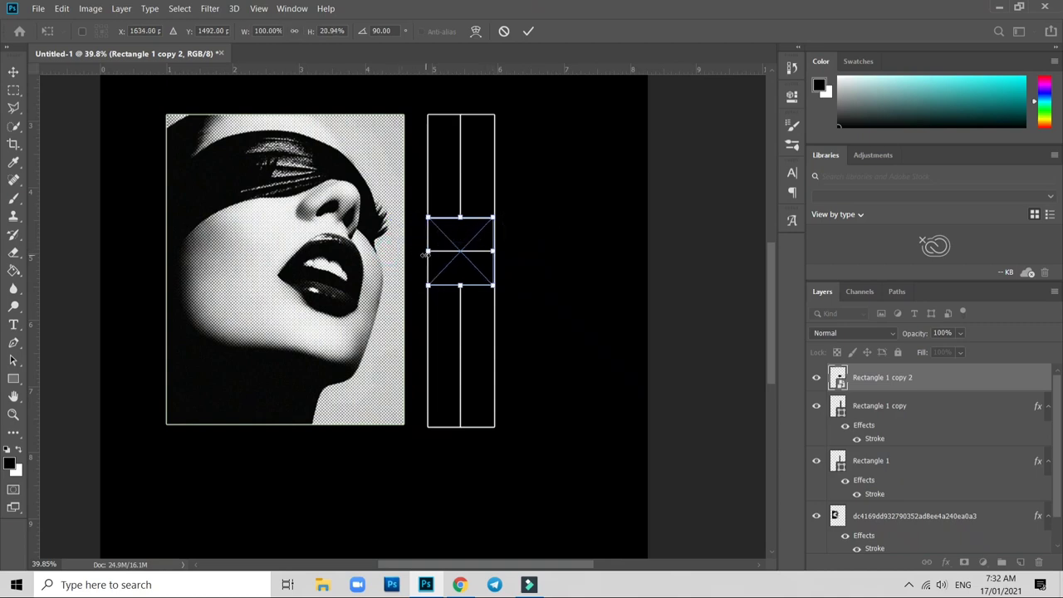
key(Return)
scroll(429, 259, up, 2)
scroll(494, 257, up, 2)
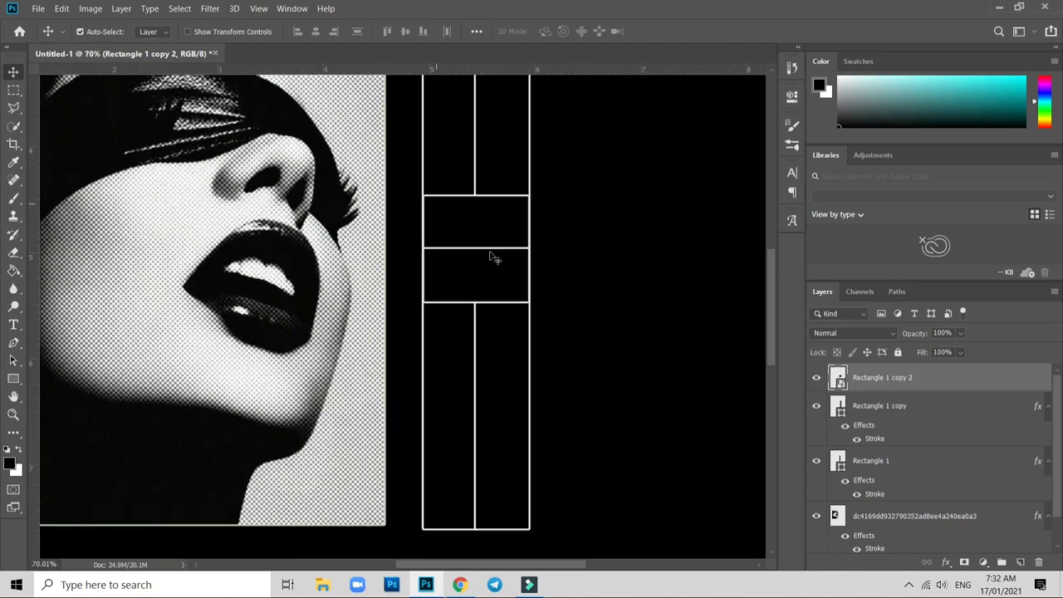
scroll(490, 258, up, 1)
key(e)
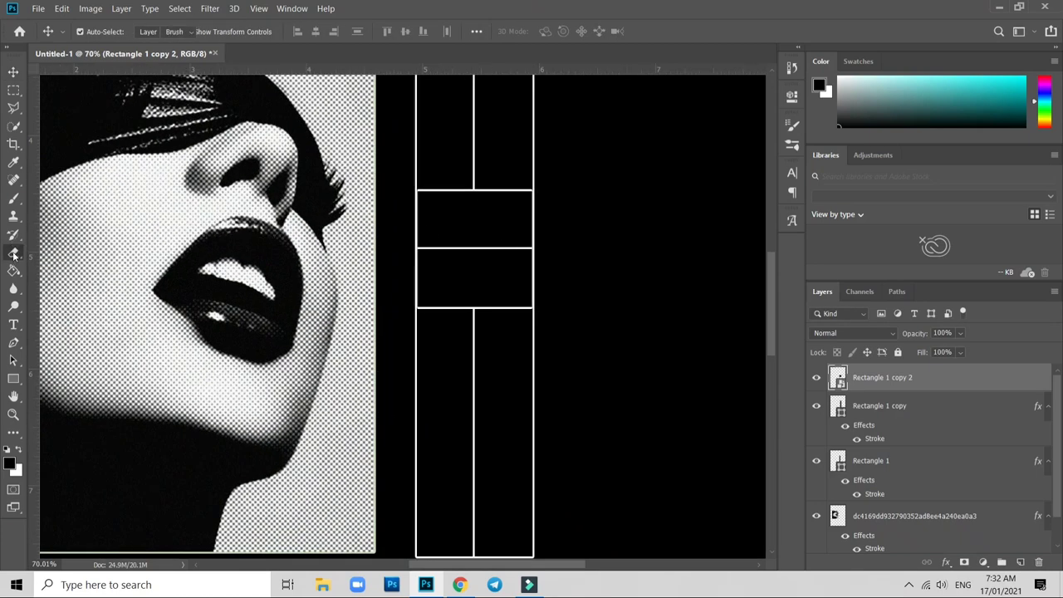
Rasterize the crossbar smart object and erase part of the band with the Eraser
right_click(17, 256)
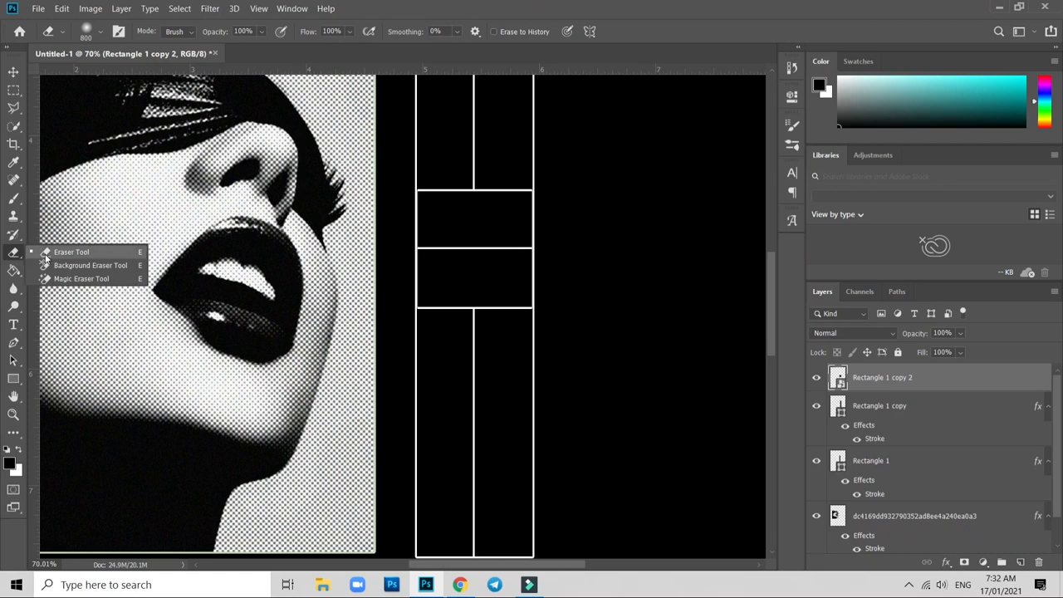
click(75, 247)
click(513, 210)
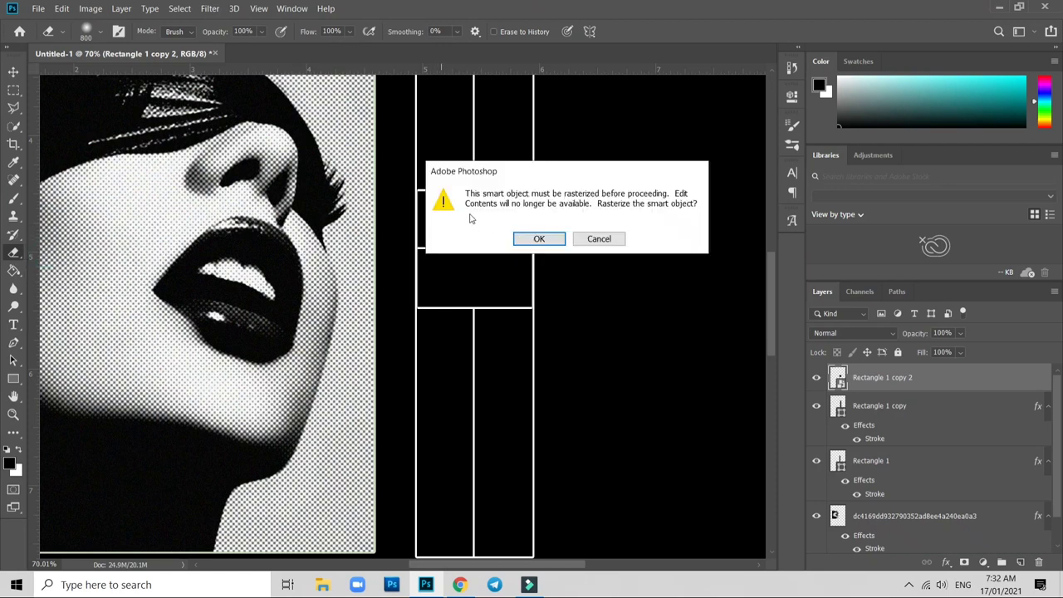
click(525, 240)
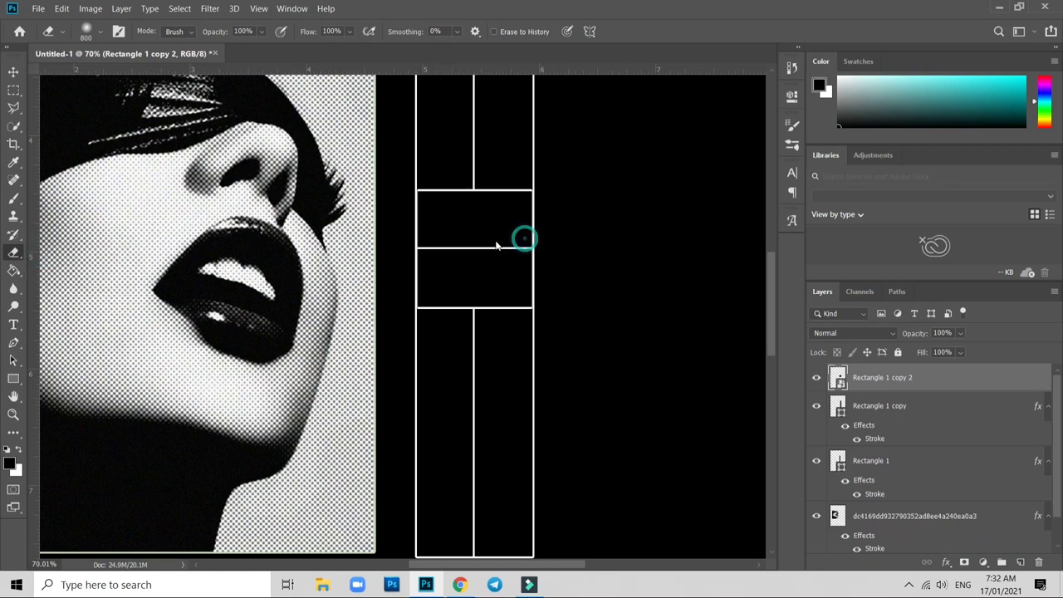
click(492, 231)
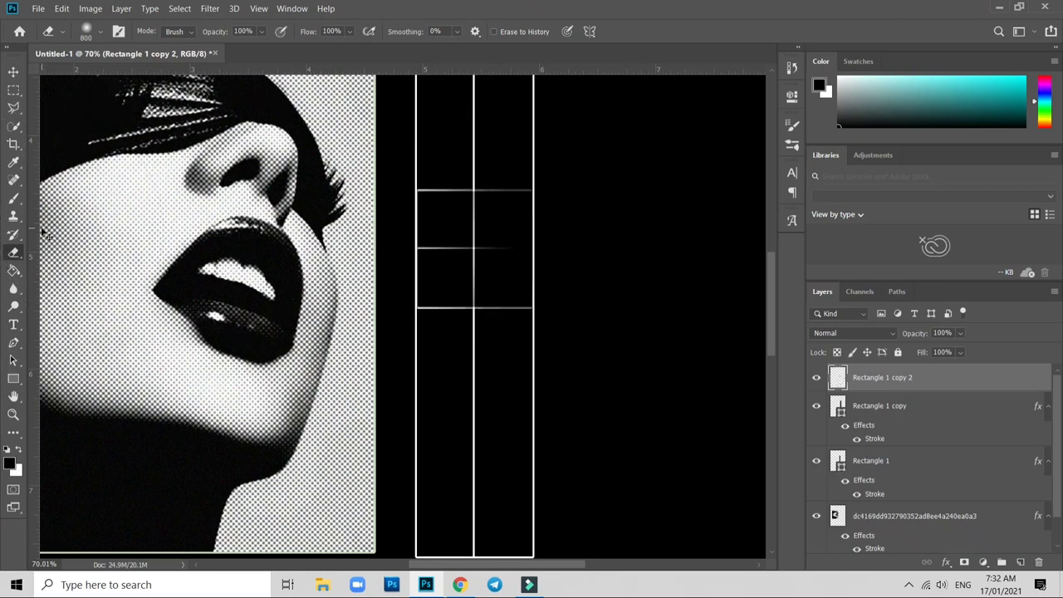
Clear the black fill from the upper and lower band cells with the Magic Eraser
right_click(18, 253)
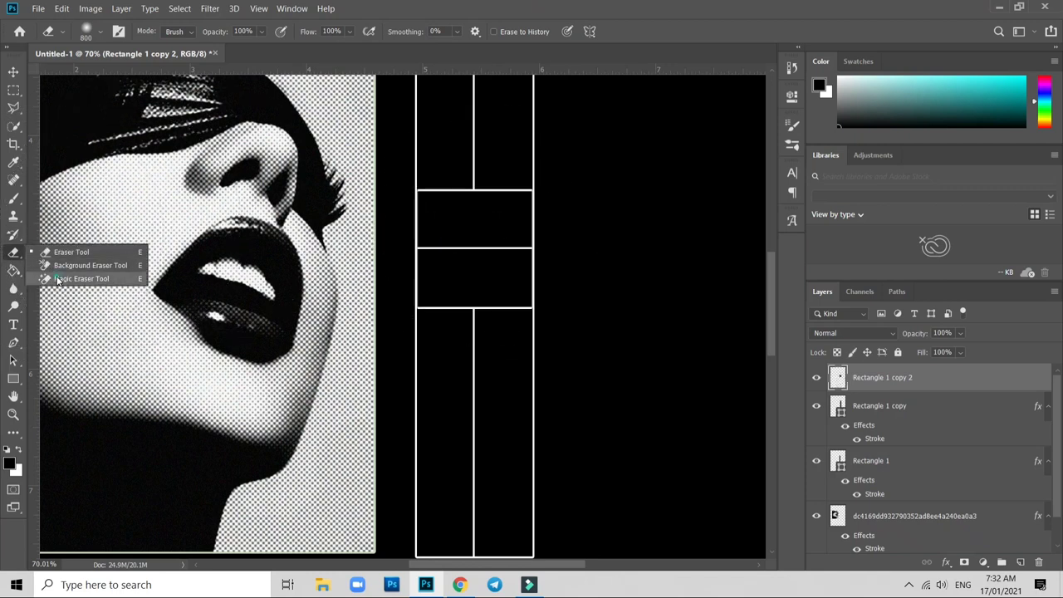
click(68, 279)
click(500, 229)
click(499, 285)
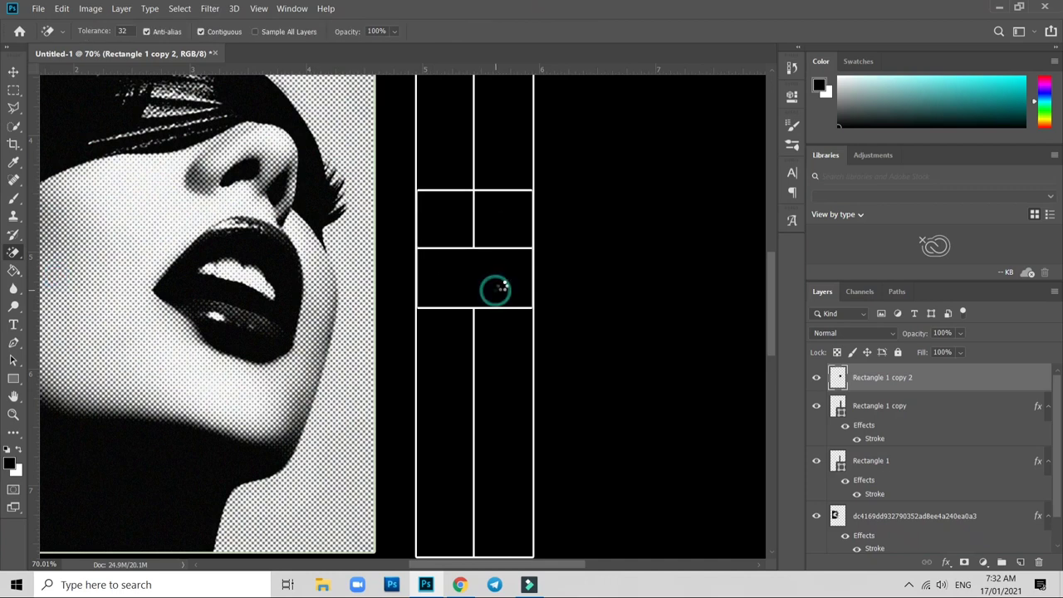
key(ctrl+0)
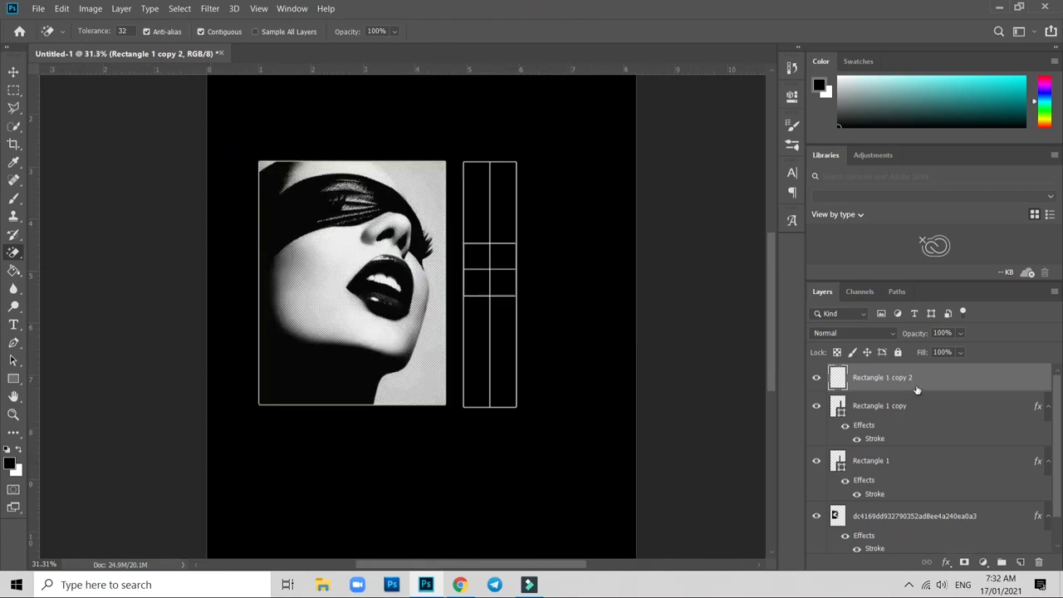
Nudge the crossbar band upward in four Shift+Up steps
key(v)
key(shift+Up)
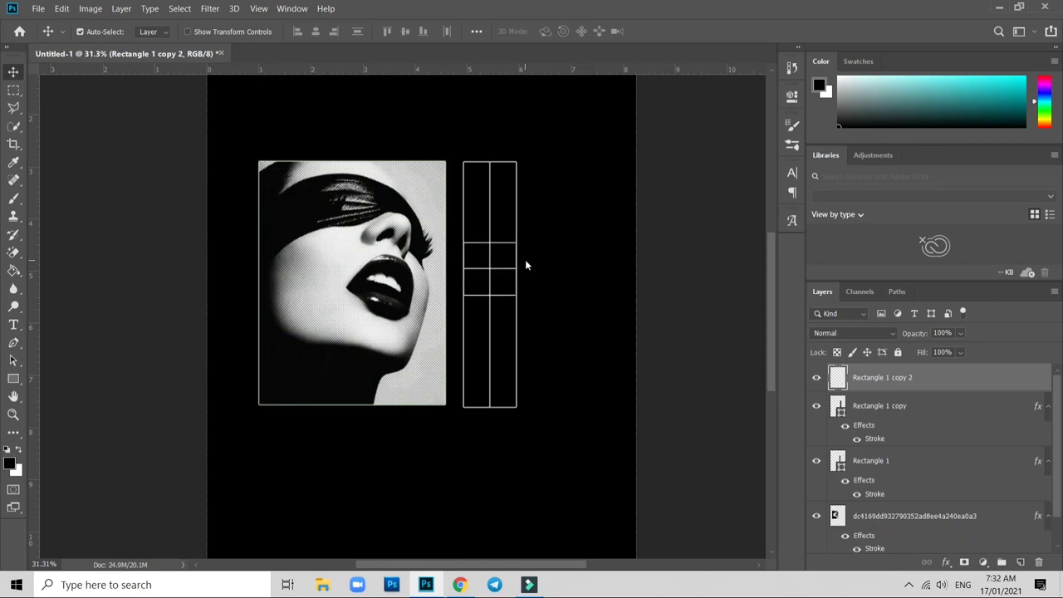
key(shift+Up)
key(shift+Up)
key(shift+Up)
key(shift+Up)
key(shift+Up)
key(shift+Up)
key(shift+Up)
key(shift+Up)
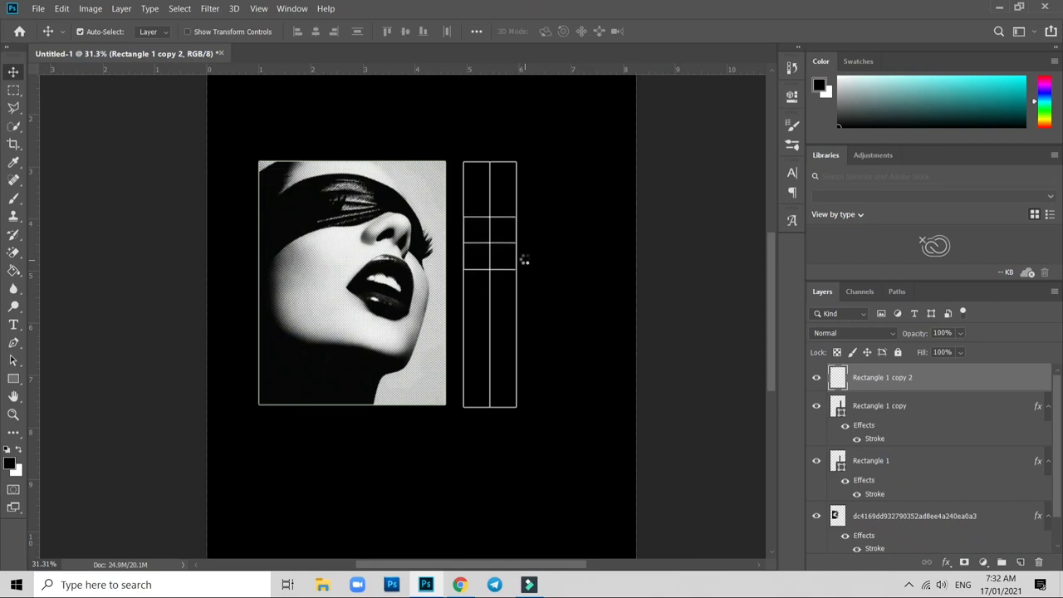
key(shift+Up)
key(shift+Up)
key(shift+Up)
key(shift+Up)
key(shift+Up)
key(shift+Up)
key(shift+Up)
key(shift+Up)
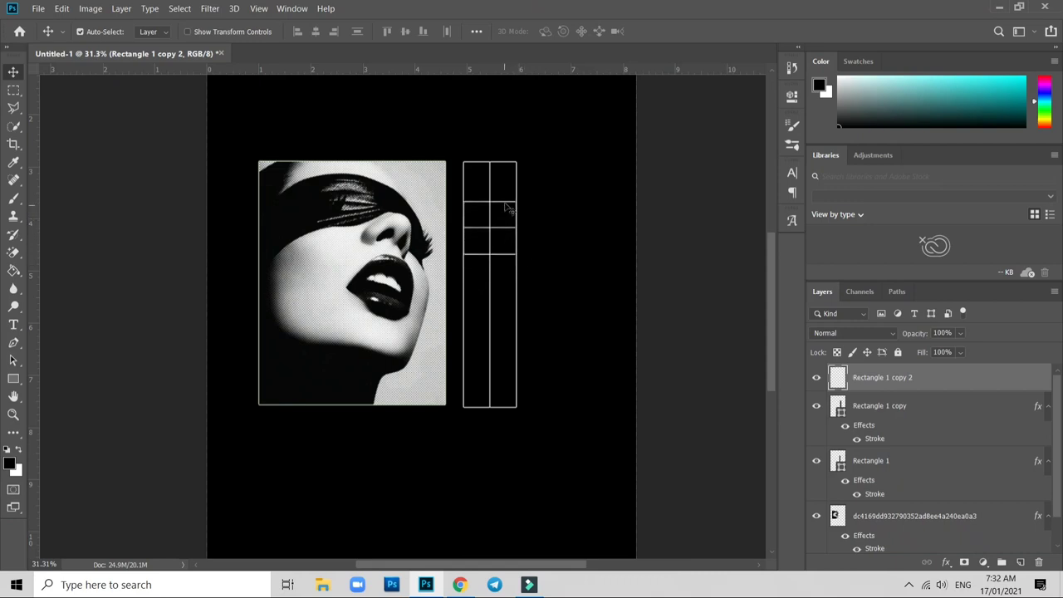
key(shift+Up)
key(shift+Up)
key(shift+Up)
key(shift+Up)
key(shift+Up)
key(shift+Up)
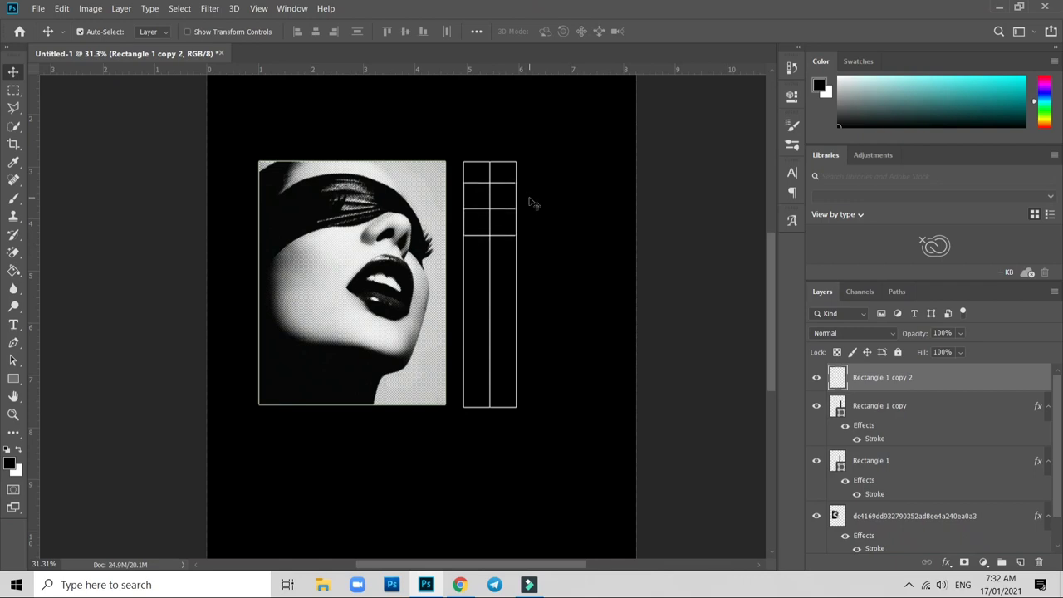
scroll(507, 218, up, 3)
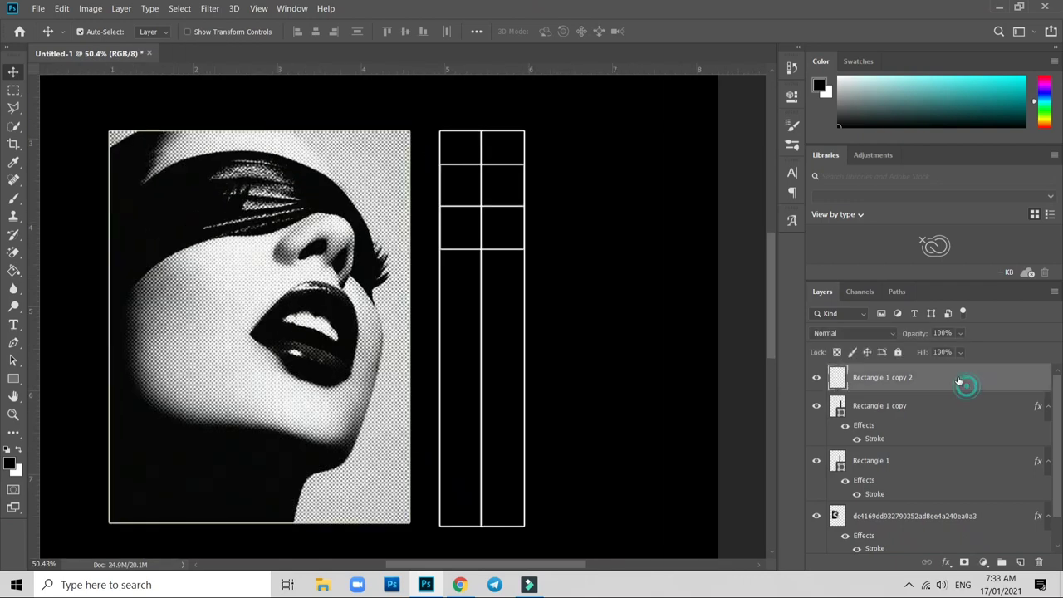
Duplicate the grid line layer and move the copy further down the column
right_click(959, 382)
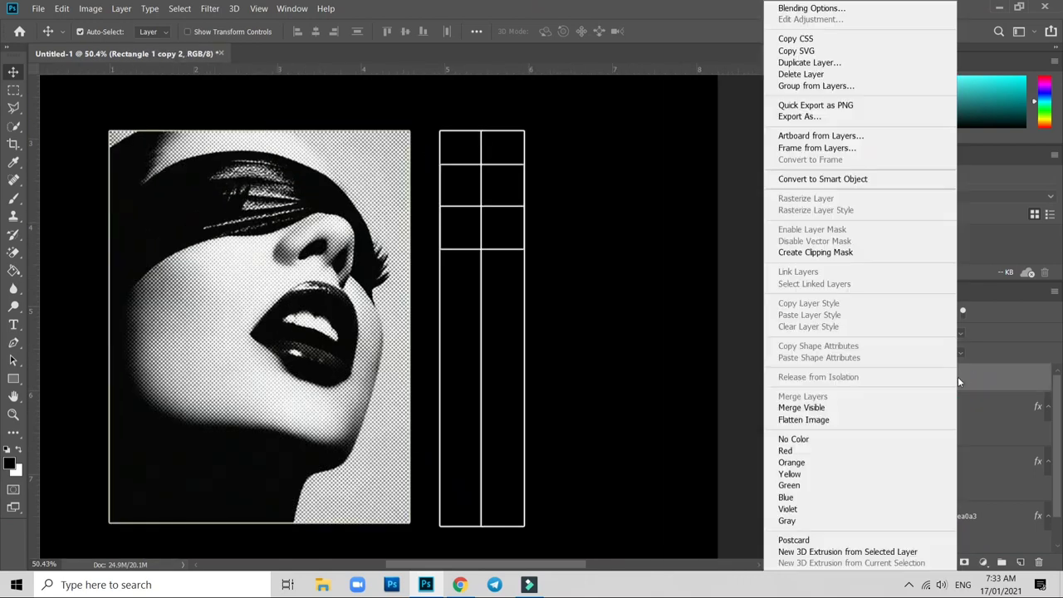
click(839, 63)
key(Return)
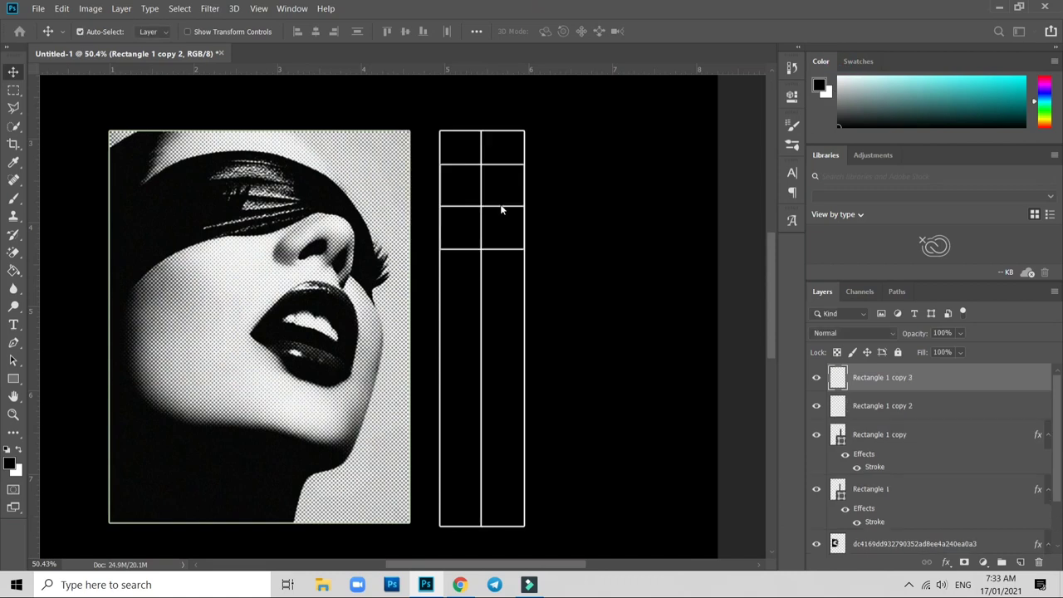
key(ctrl+t)
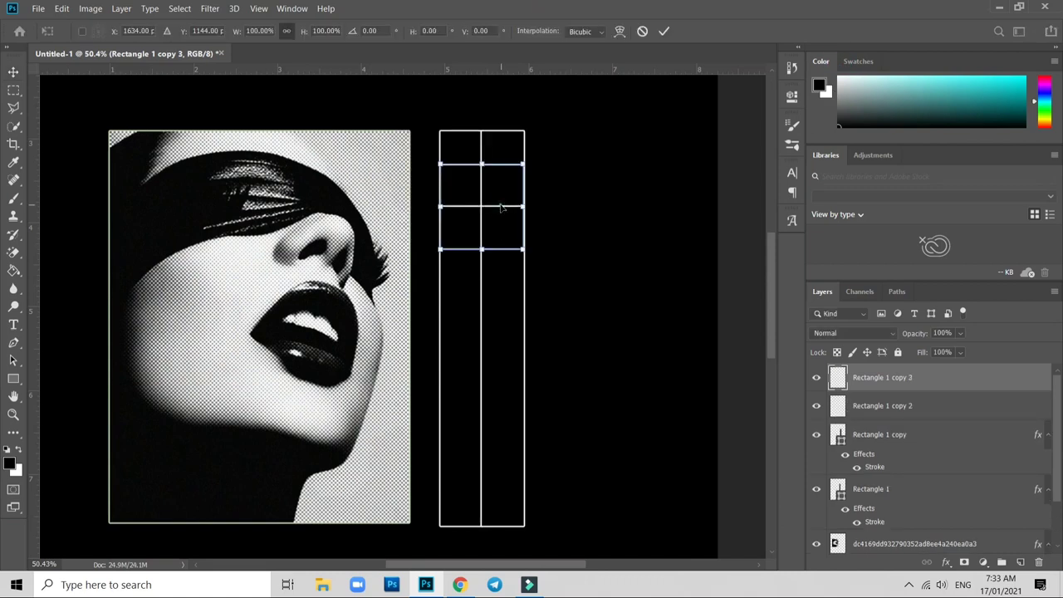
mouse_move(502, 210)
mouse_down()
mouse_move(505, 392)
mouse_move(537, 471)
mouse_up()
key(Return)
Add more line copies down the grid, then select the last line layer
key(ctrl+j)
key(ctrl+t)
key(Return)
right_click(942, 377)
click(789, 62)
key(Return)
key(ctrl+t)
key(Return)
drag(548, 540, 505, 499)
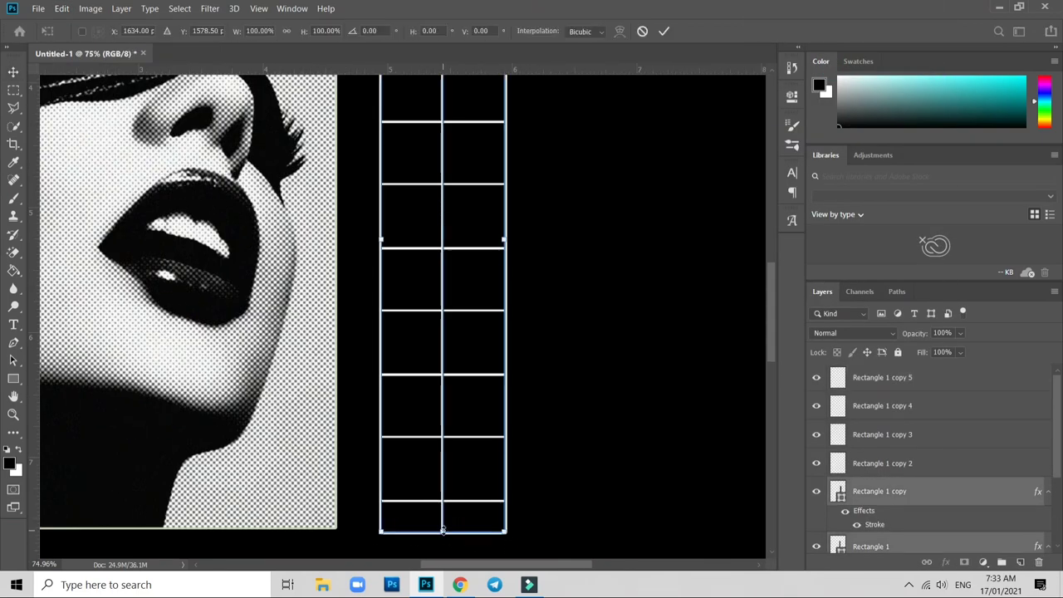
scroll(491, 509, down, 3)
scroll(347, 429, up, 5)
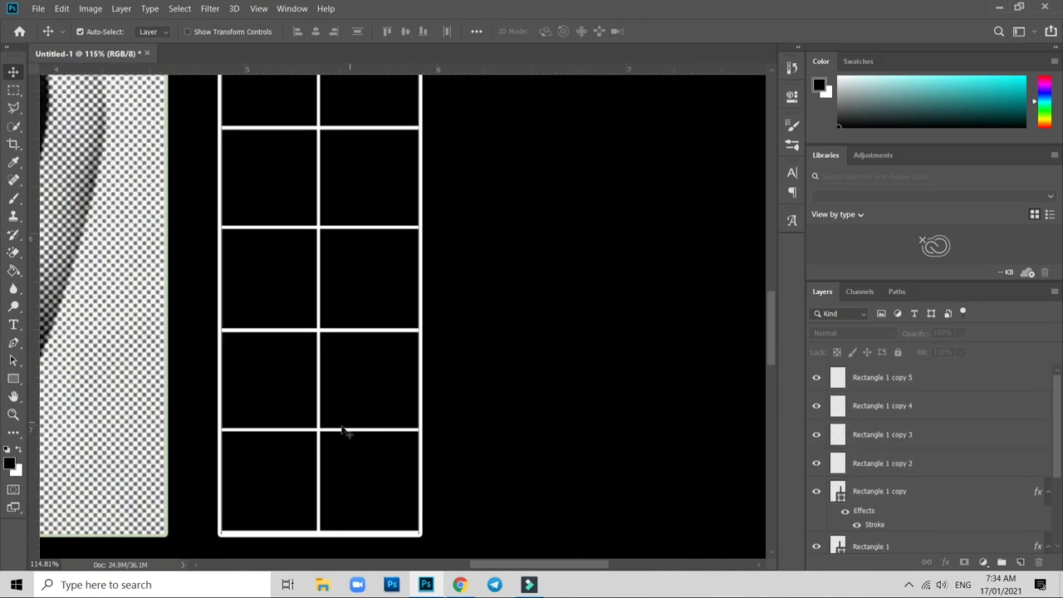
click(346, 429)
scroll(501, 418, down, 6)
Place INJUSTICE text below the photo and set it to 30 pt
click(14, 326)
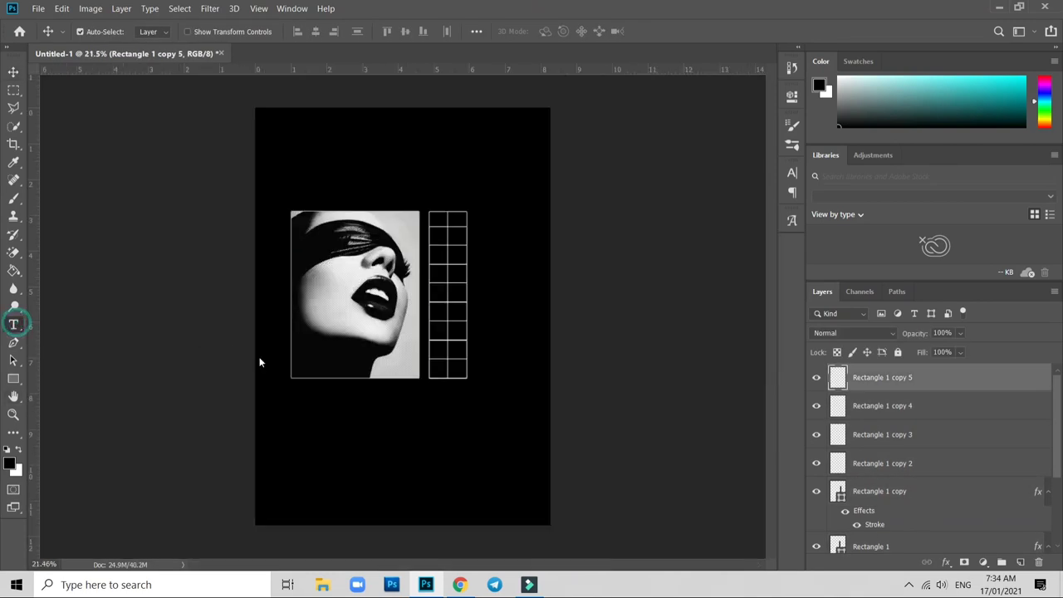
click(378, 437)
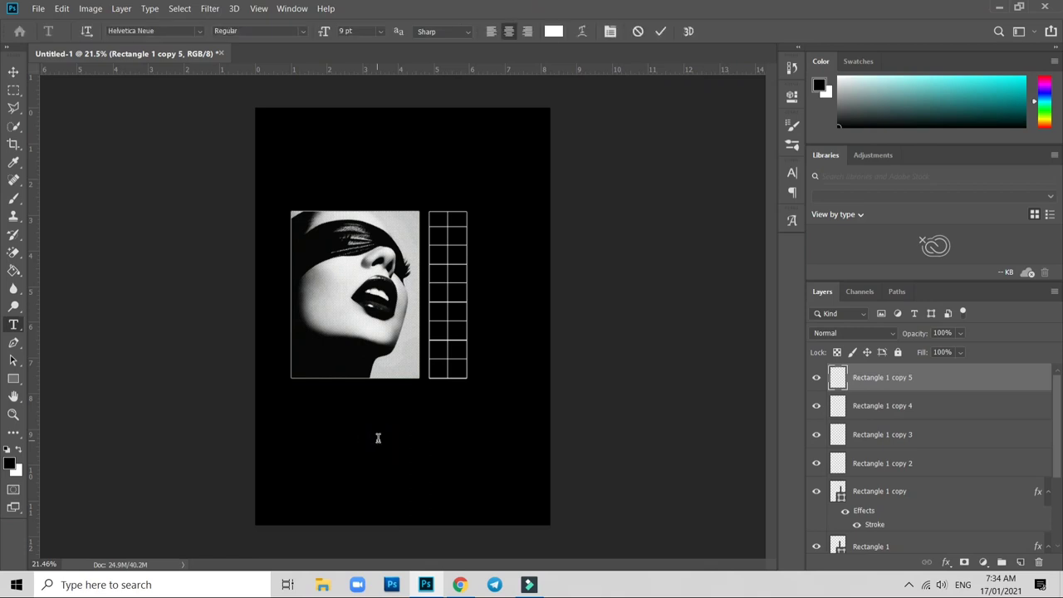
click(378, 437)
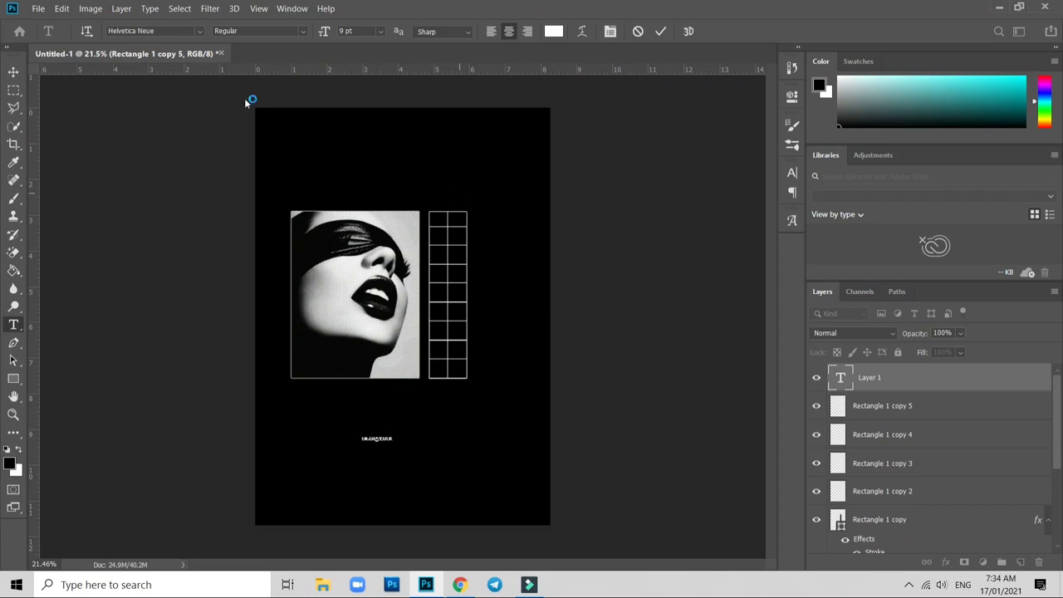
key(ctrl+a)
click(380, 31)
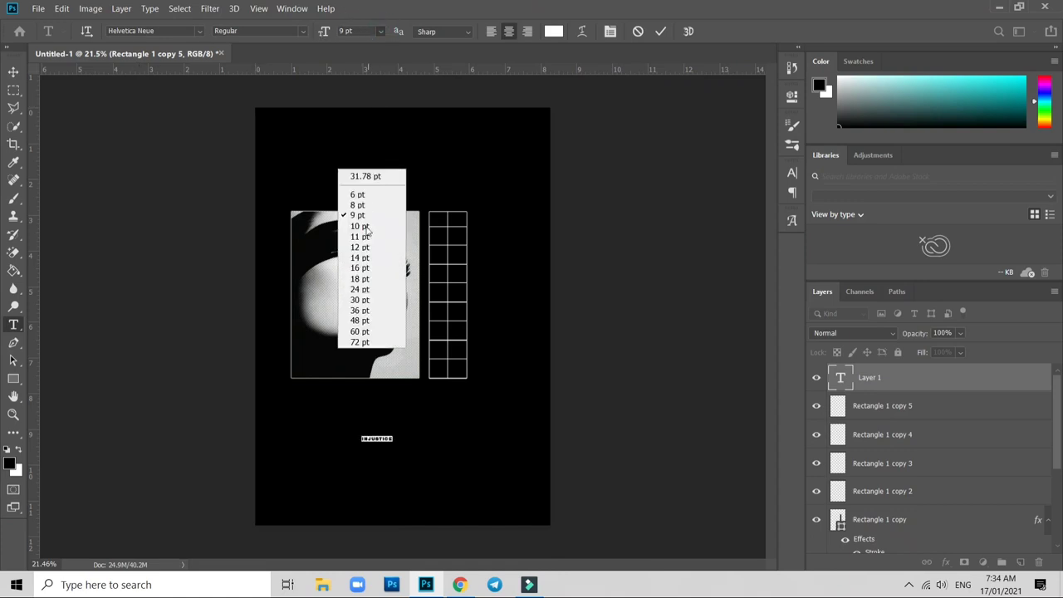
click(372, 290)
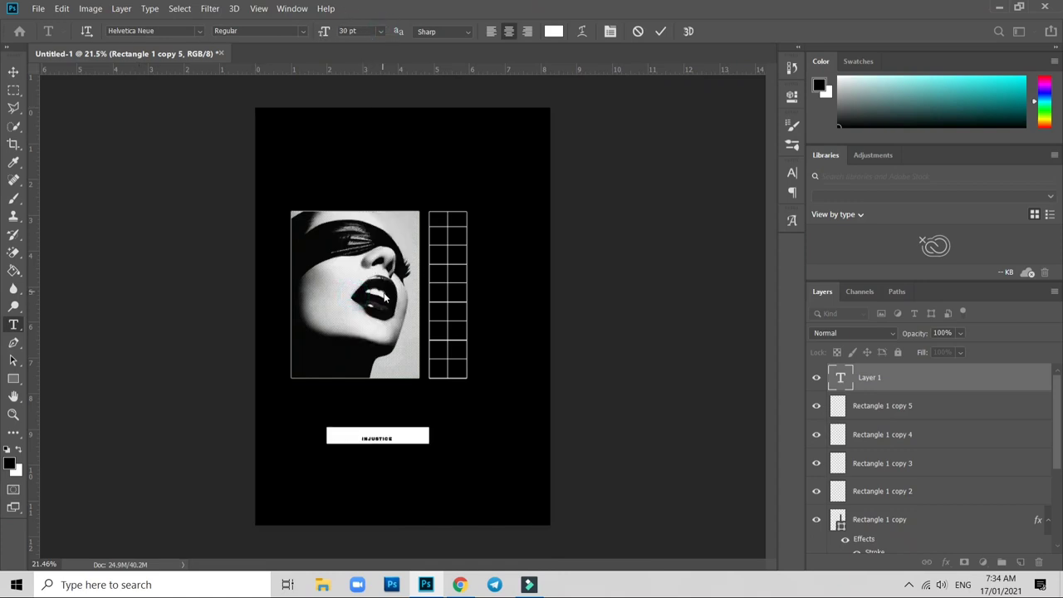
click(15, 72)
key(ctrl+t)
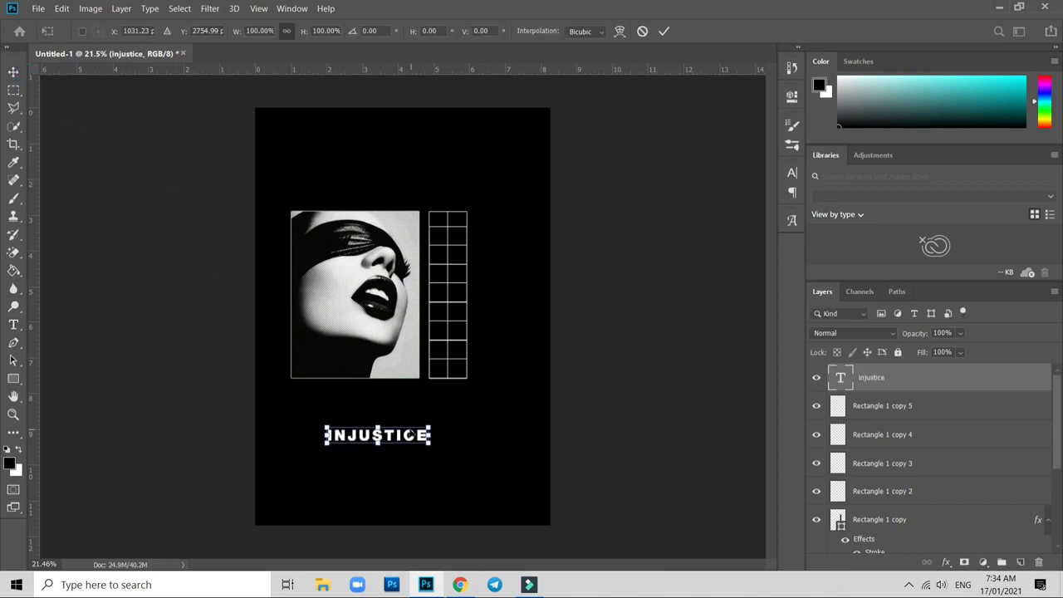
Rotate INJUSTICE 90° clockwise, place it right of the grid and scale it to about 169%
right_click(411, 436)
click(465, 383)
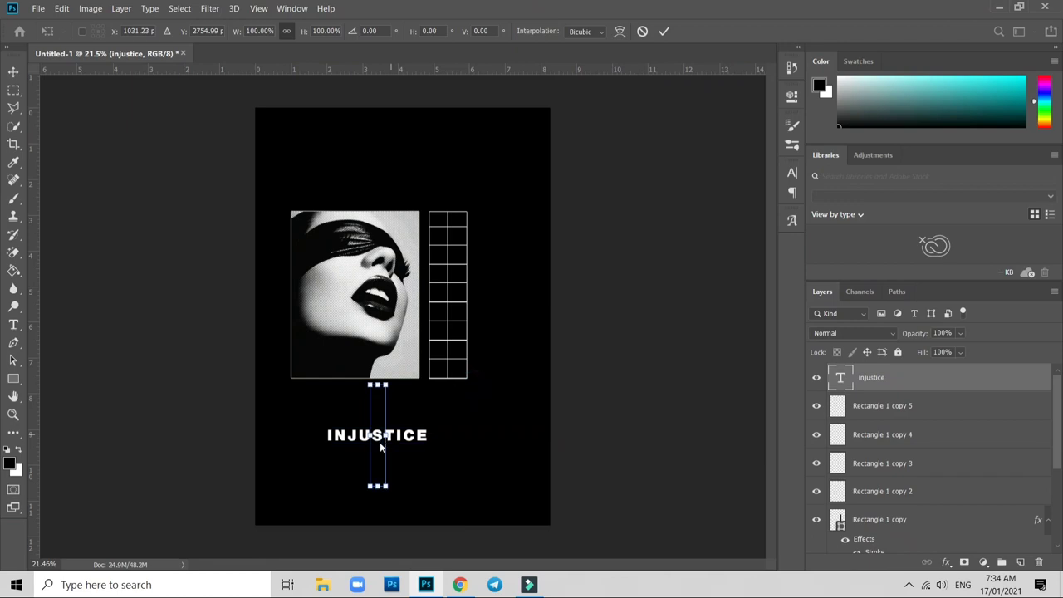
drag(381, 465, 478, 263)
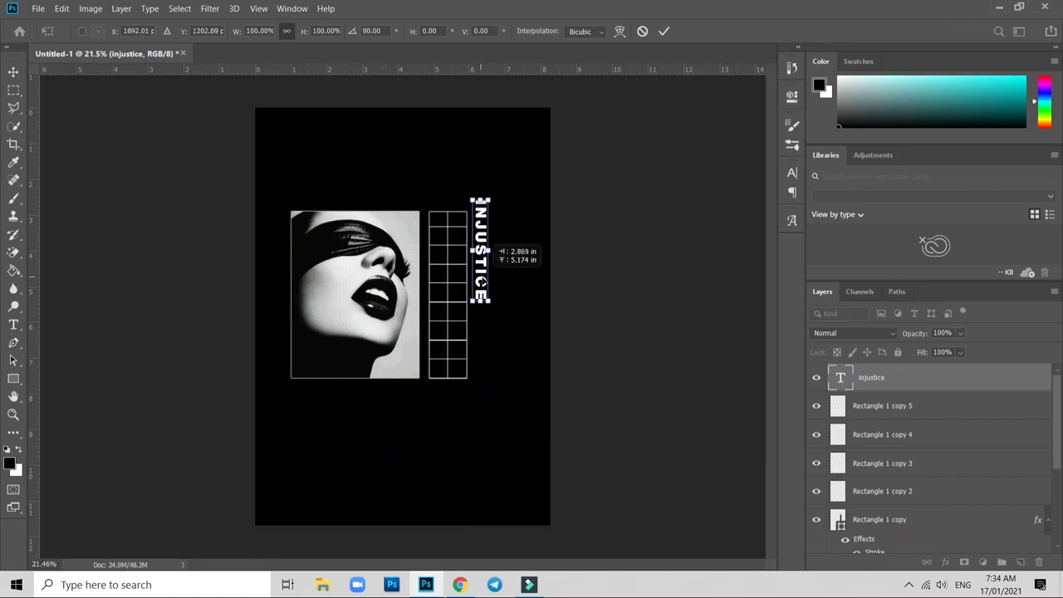
drag(478, 261, 479, 281)
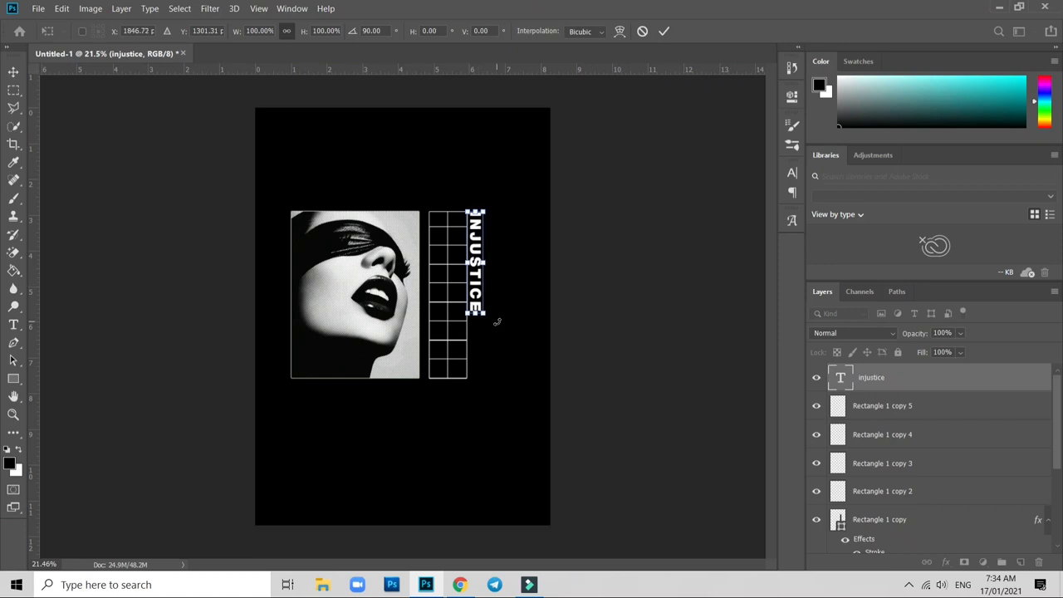
key(Right)
key(Right)
key(Right)
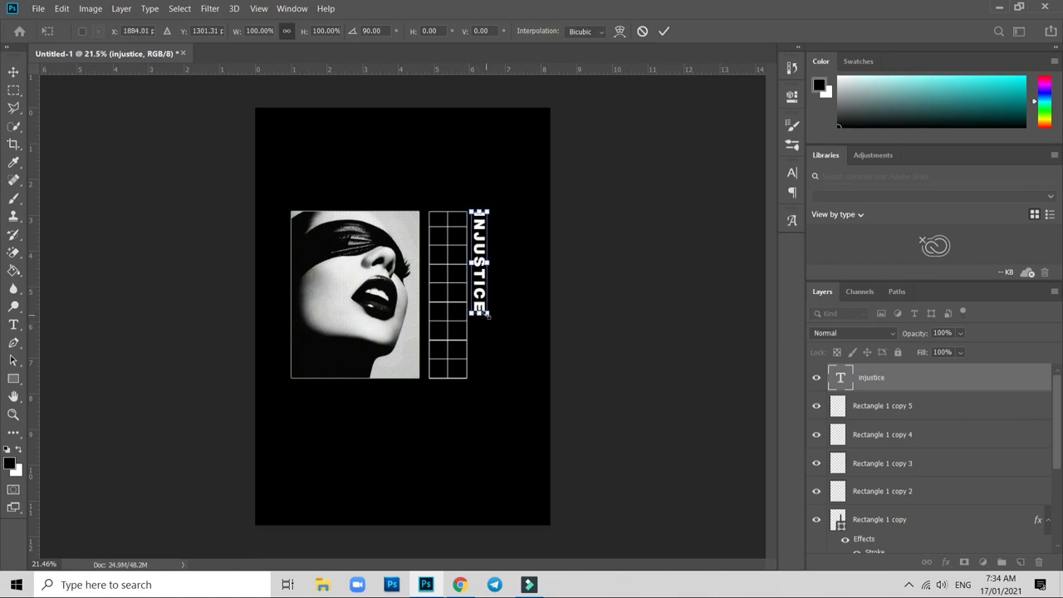
drag(479, 316, 488, 320)
drag(488, 363, 493, 385)
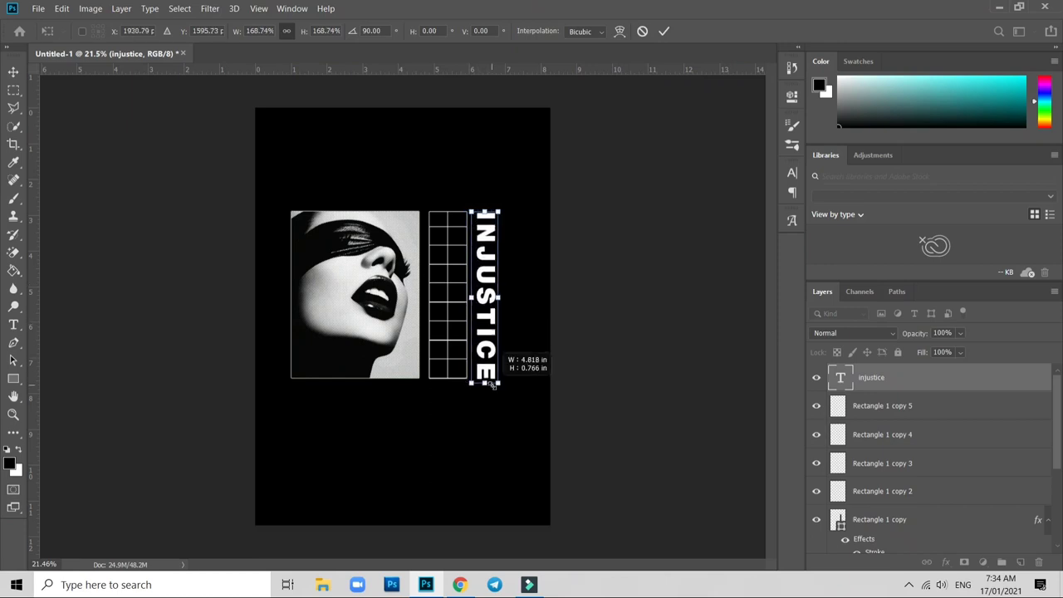
key(Return)
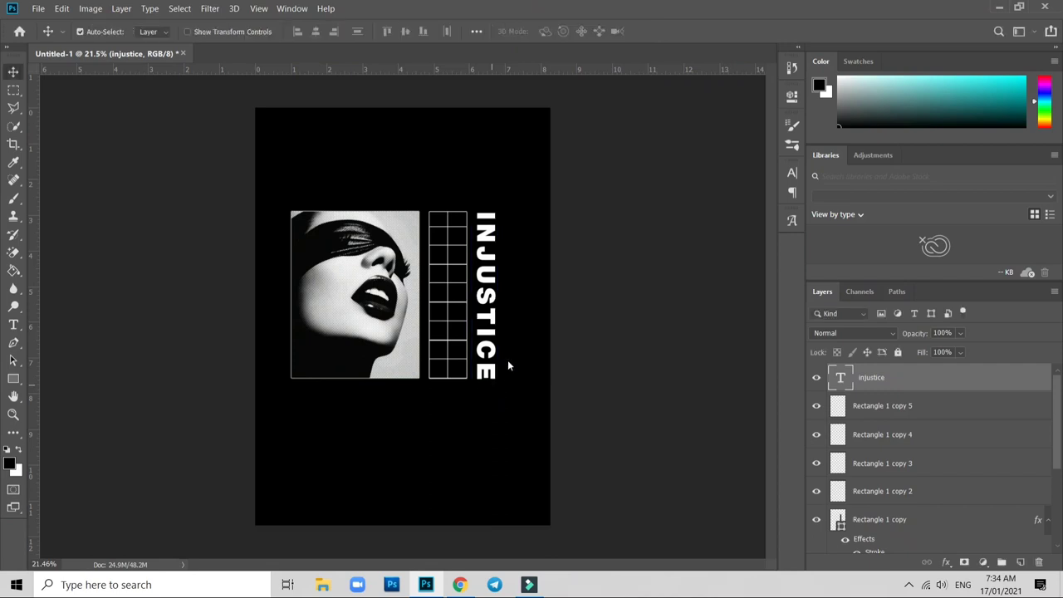
alt+scroll(508, 360, up, 1)
Set the INJUSTICE text in Montserrat Bold italic
key(t)
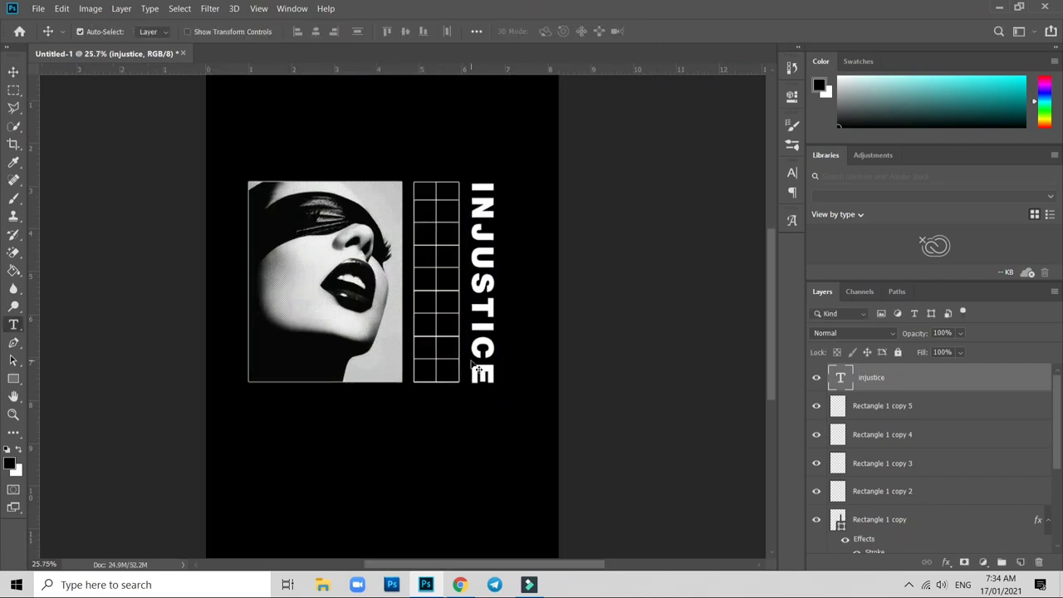
click(448, 197)
key(ctrl+a)
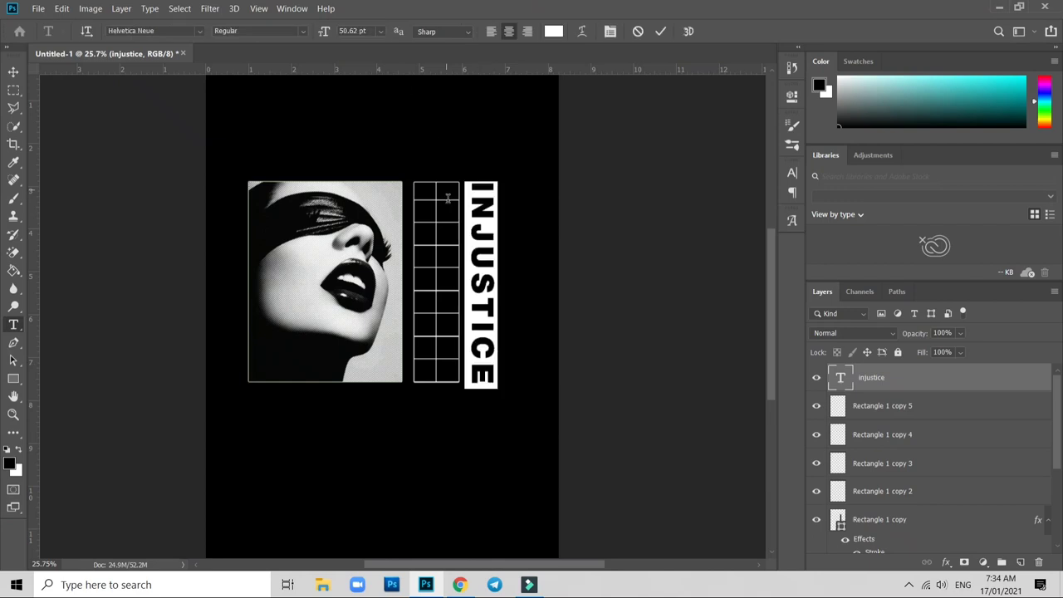
click(158, 31)
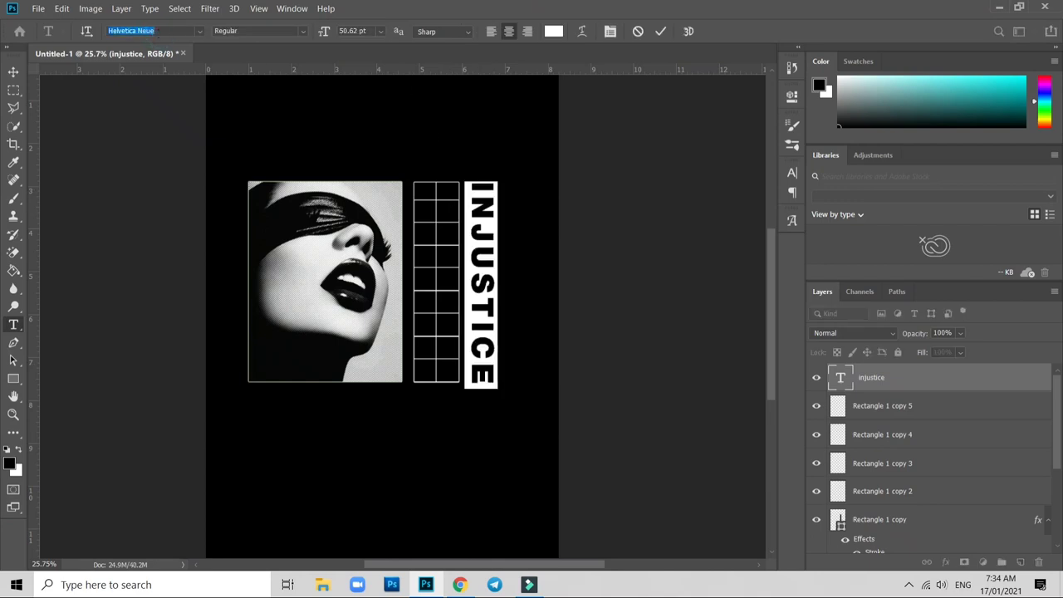
text(mon)
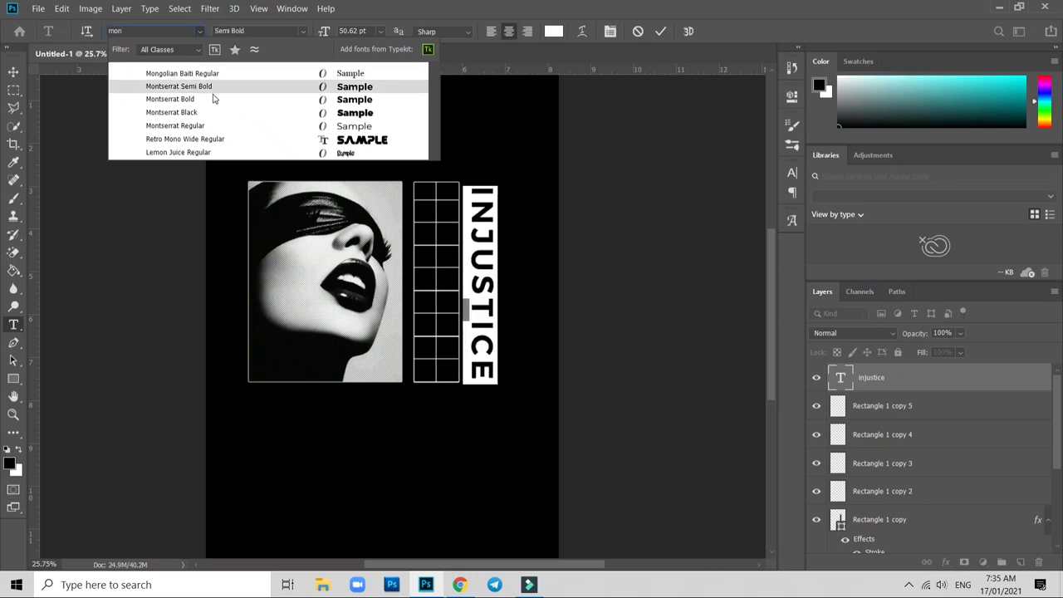
click(214, 100)
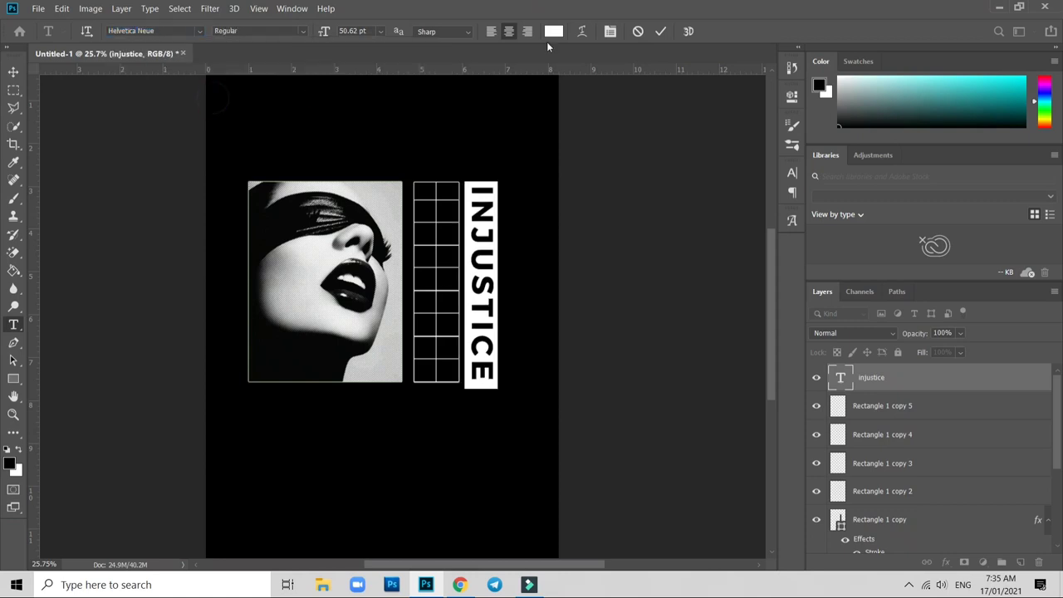
click(610, 32)
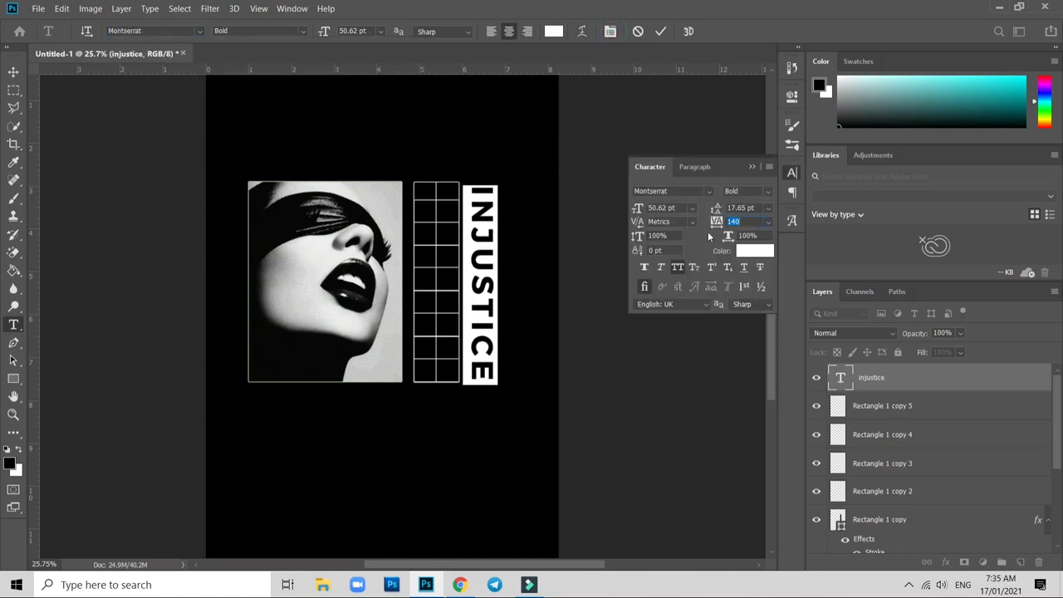
click(661, 267)
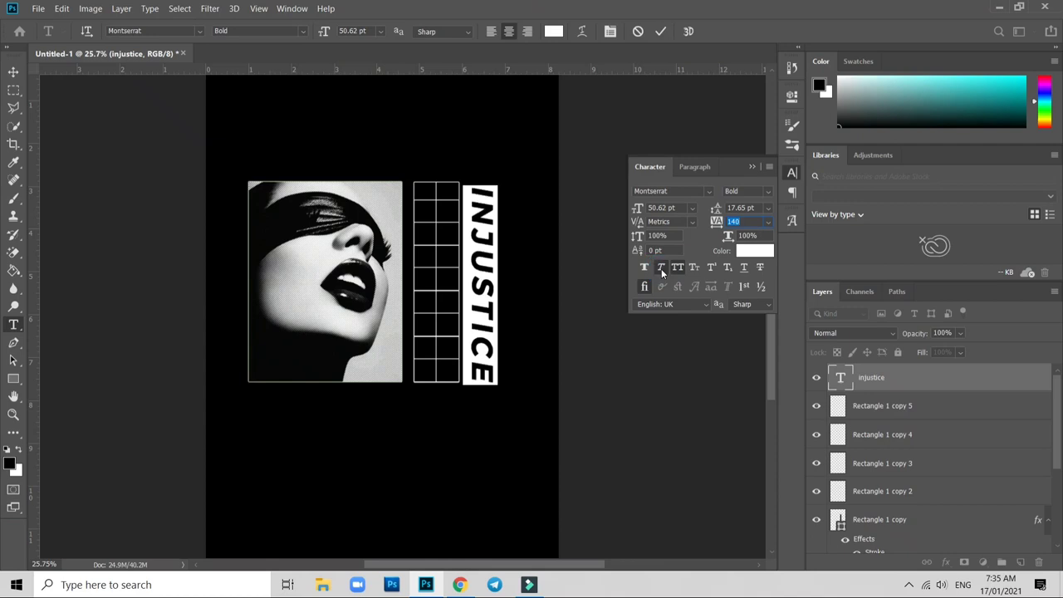
click(747, 166)
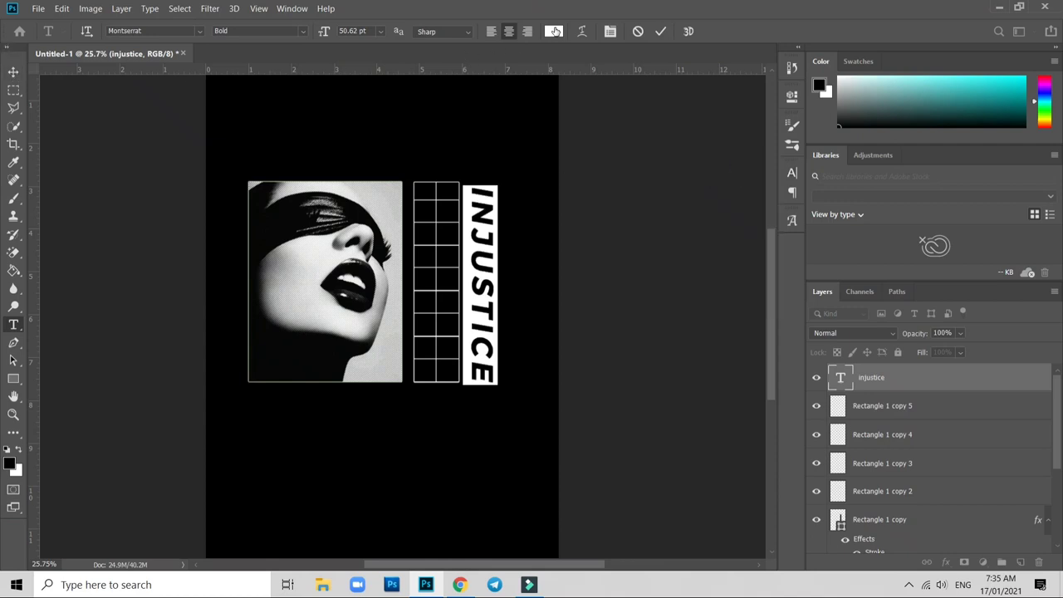
Colour the INJUSTICE text red
click(555, 31)
click(693, 193)
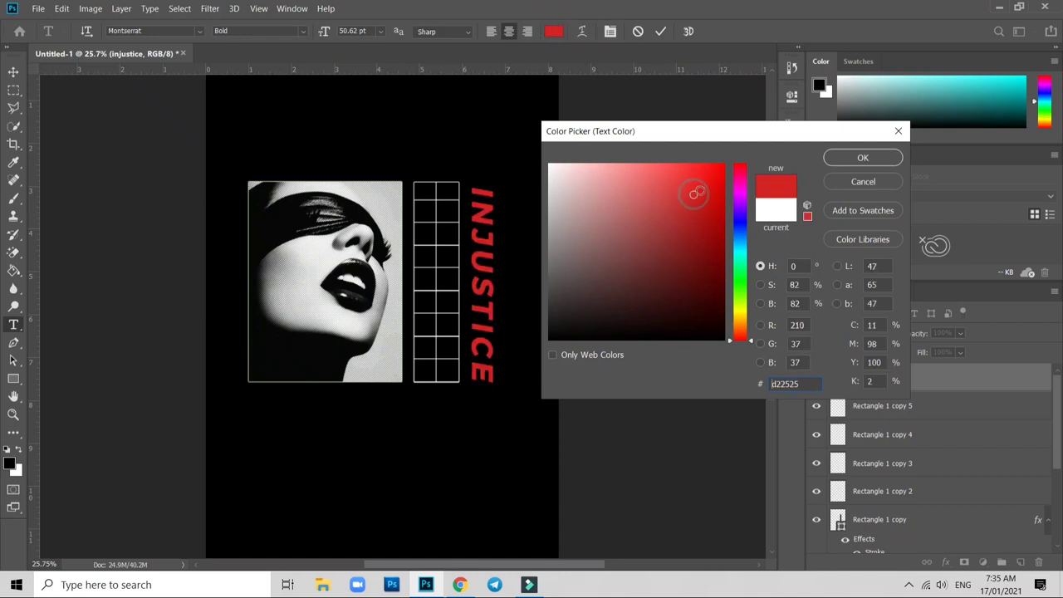
click(690, 185)
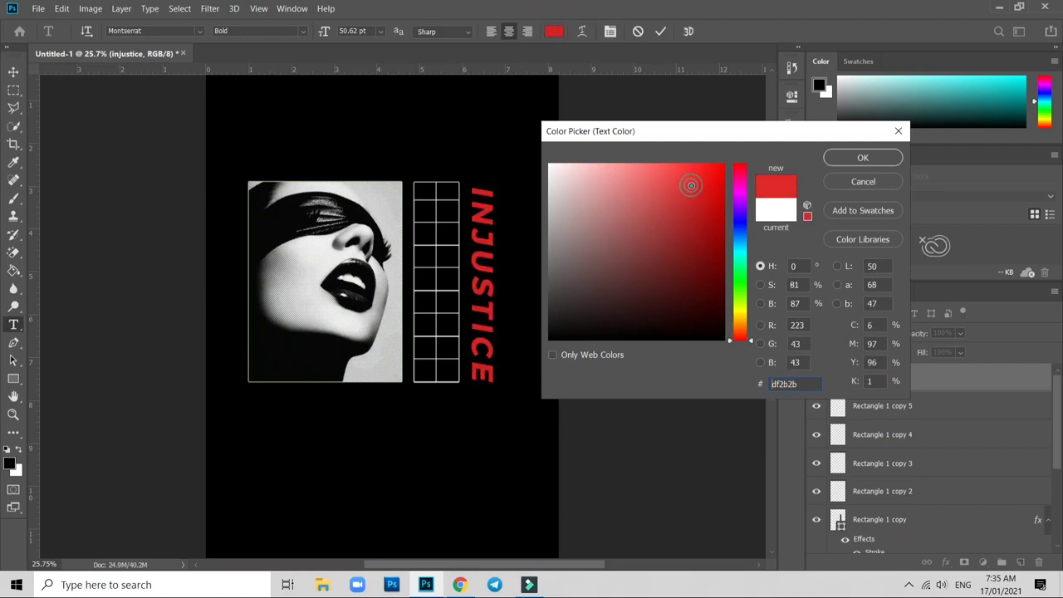
click(704, 192)
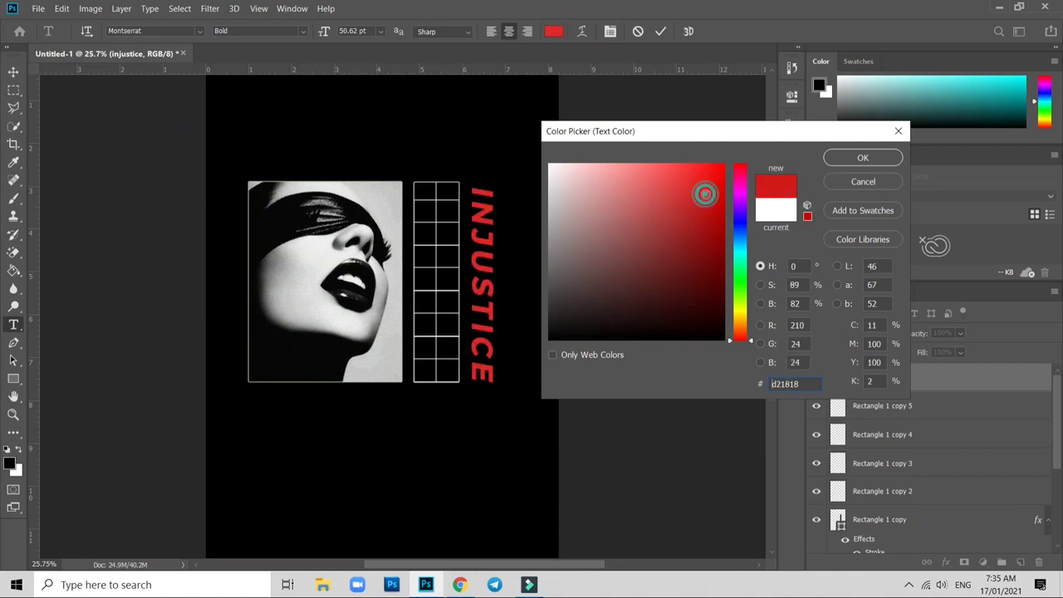
key(Return)
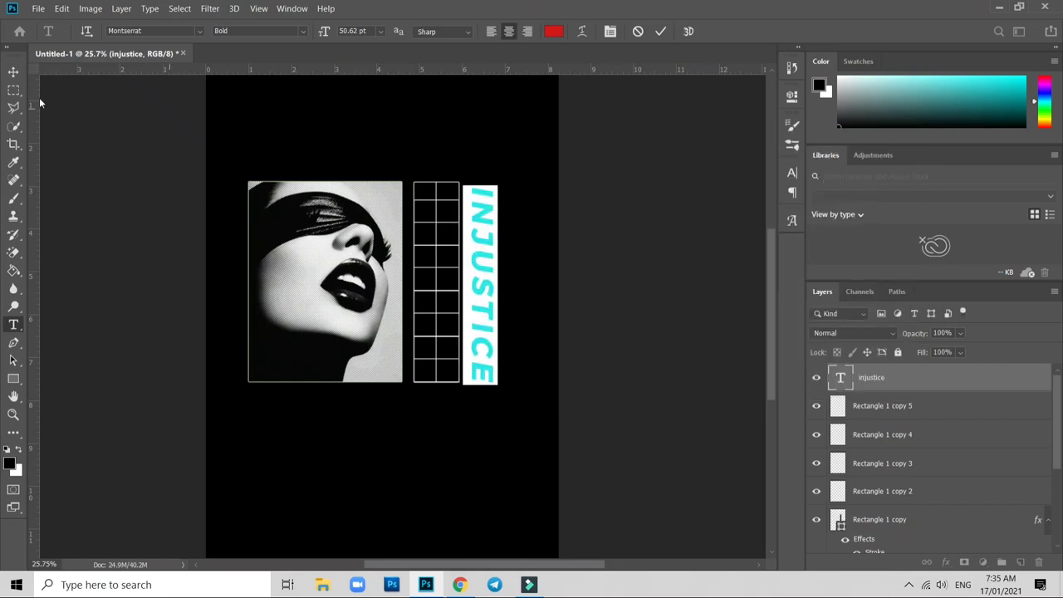
click(13, 72)
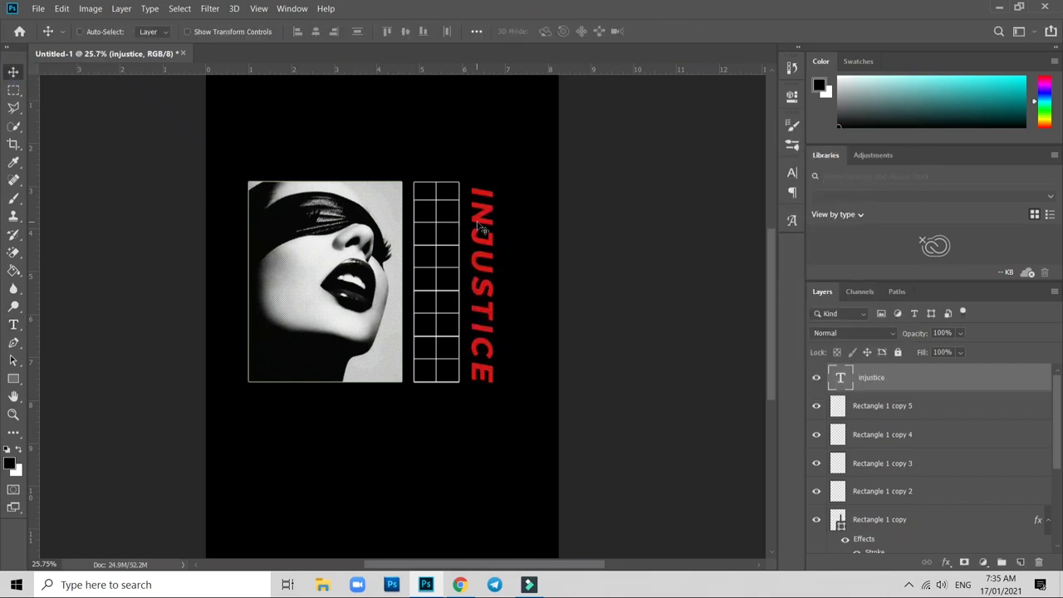
Enlarge the INJUSTICE text slightly with Free Transform
key(ctrl+t)
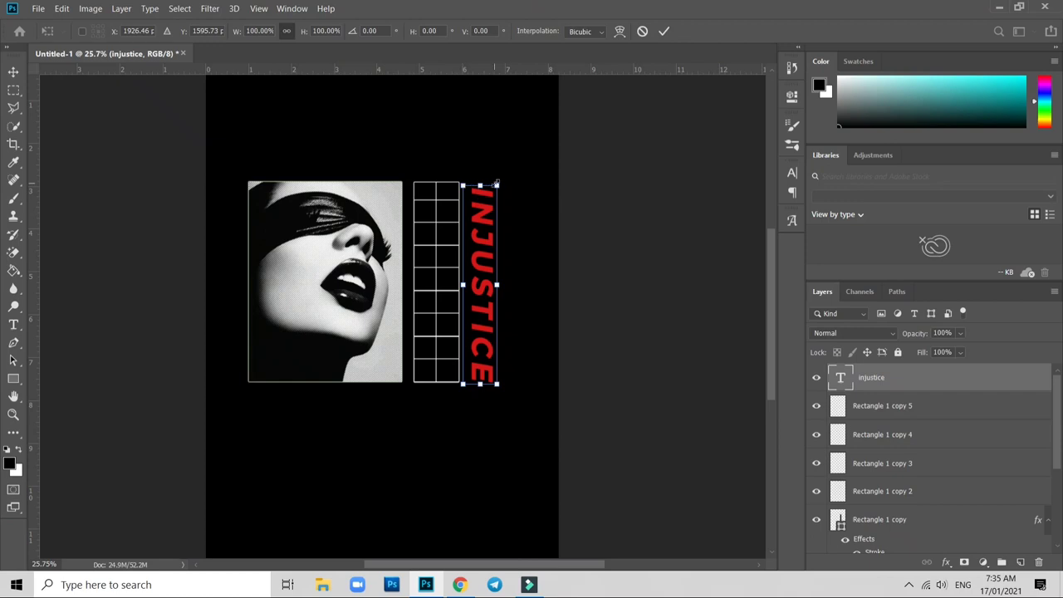
drag(496, 181, 504, 177)
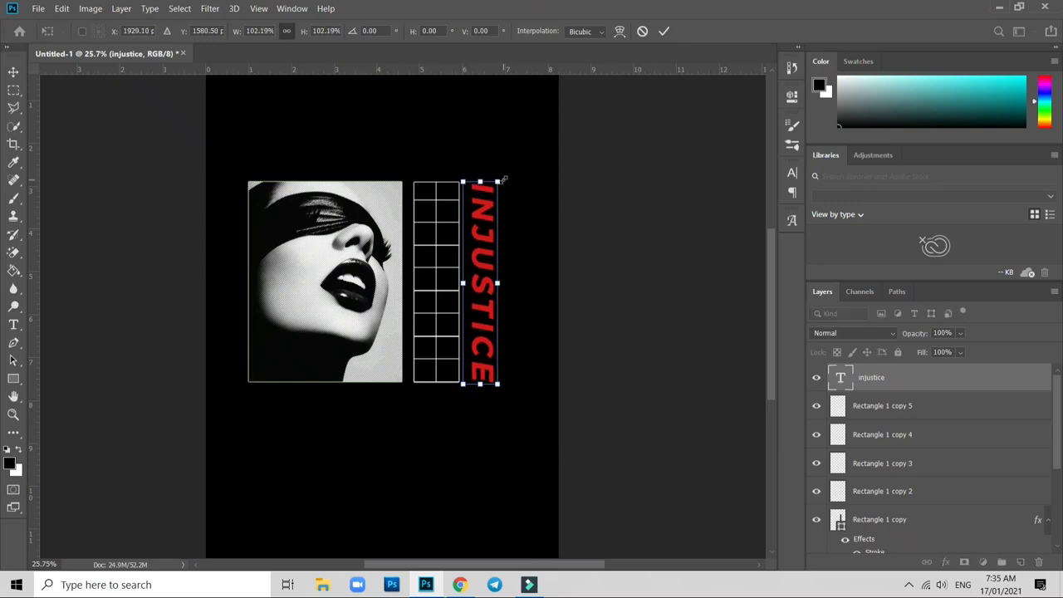
key(Return)
click(487, 373)
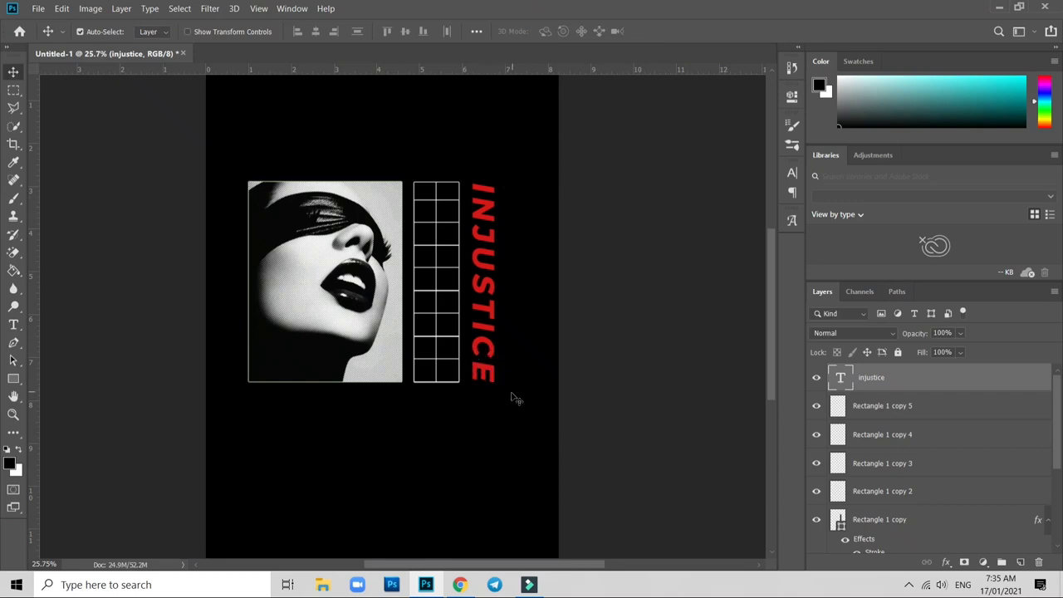
Move the photo, grid and INJUSTICE text together up and slightly right
scroll(408, 432, up, 2)
scroll(475, 418, down, 2)
drag(551, 413, 218, 178)
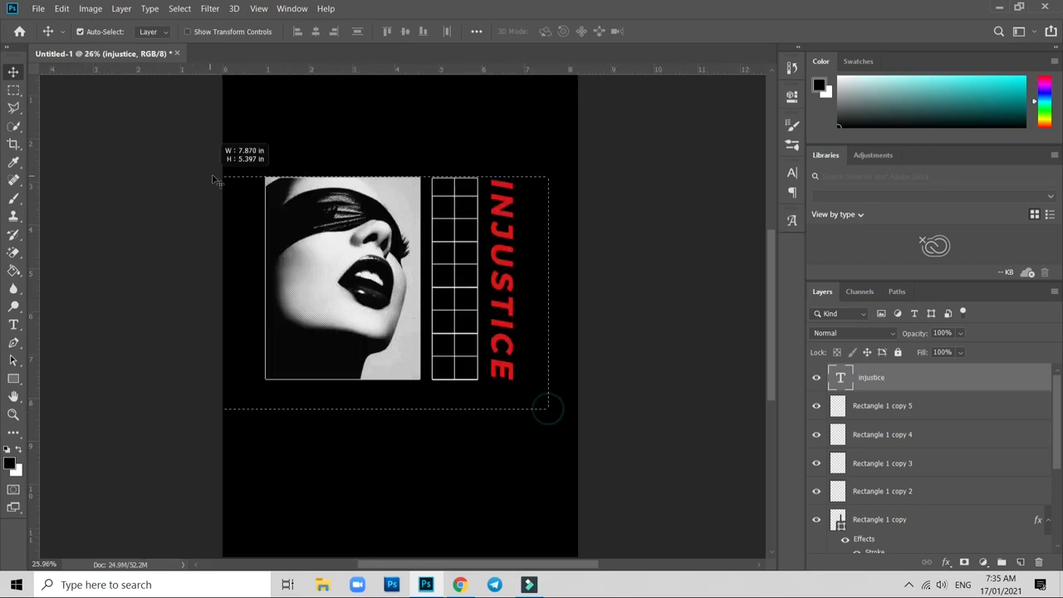
drag(399, 231, 400, 217)
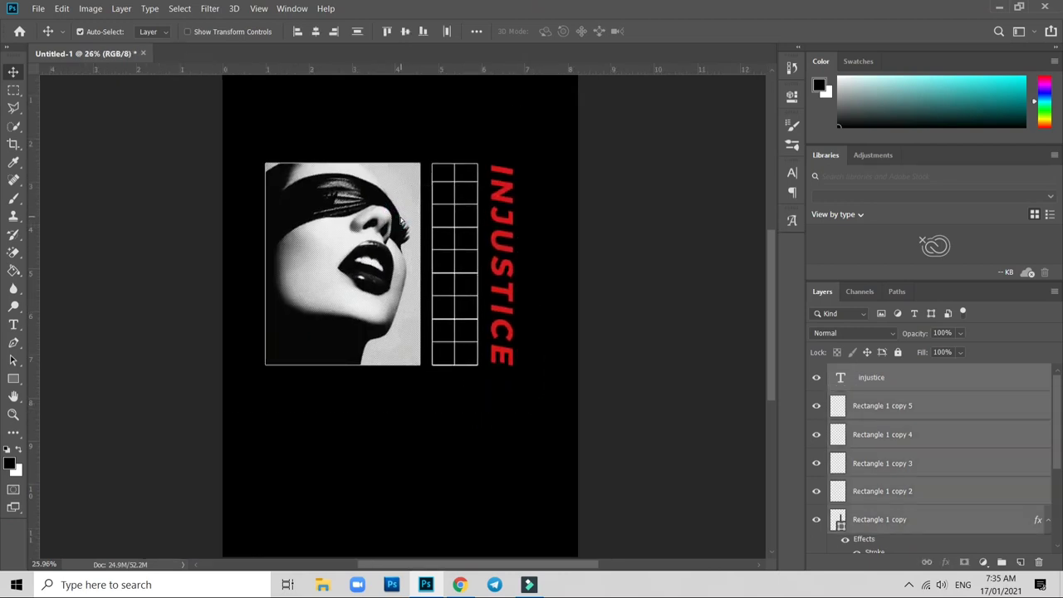
key(Right)
key(Right)
key(Right)
key(Right)
key(Right)
key(Right)
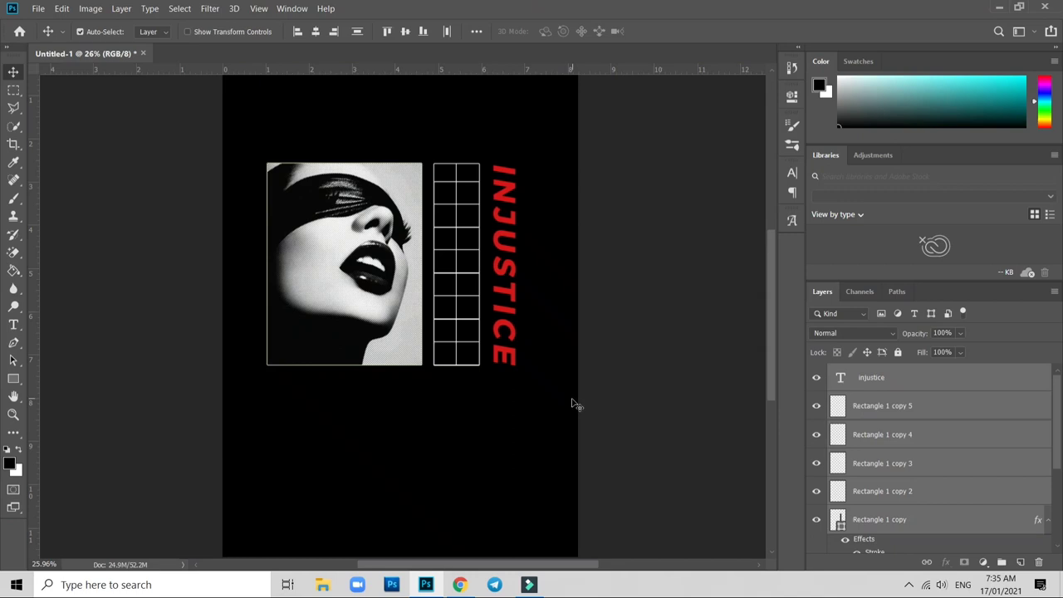
key(Right)
key(Right)
key(Right)
key(Right)
key(Right)
key(Right)
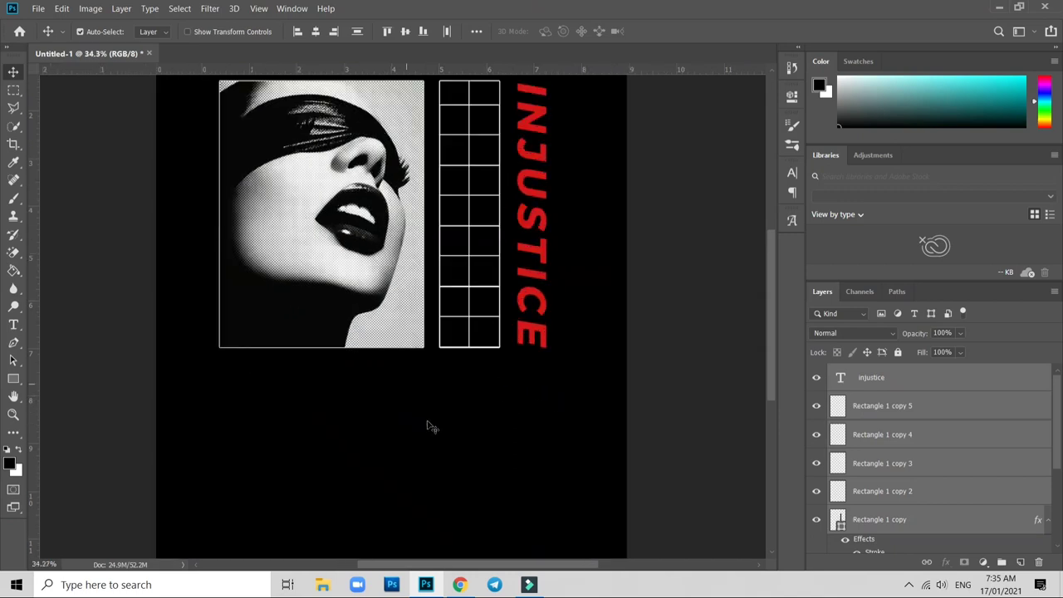
Draw a wide 1123 × 236 px rectangle, Rectangle 2, below the portrait
scroll(429, 427, up, 1)
scroll(269, 424, up, 1)
scroll(267, 427, up, 1)
drag(268, 427, 188, 322)
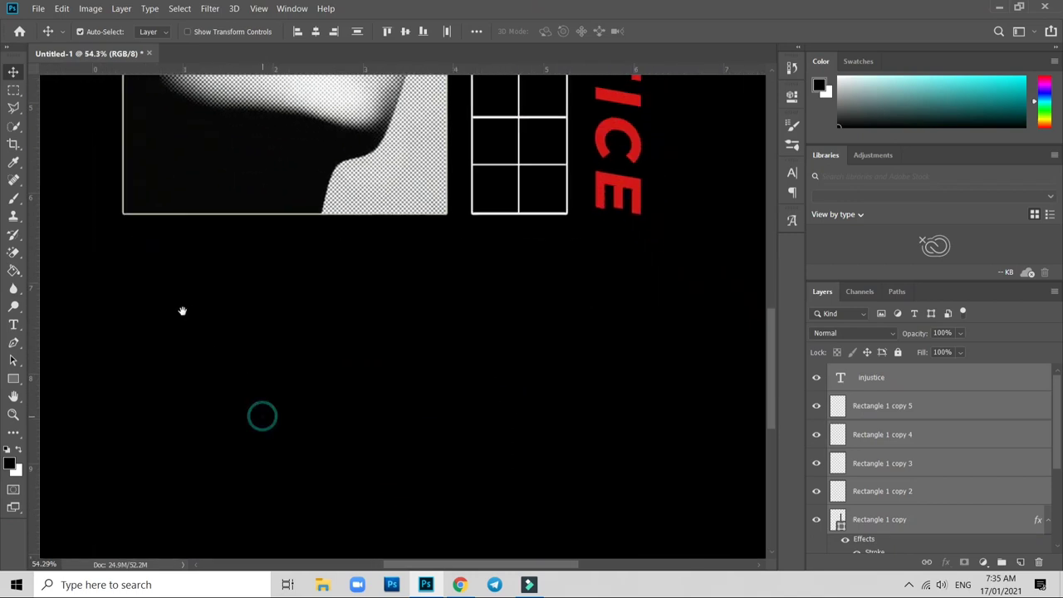
click(13, 378)
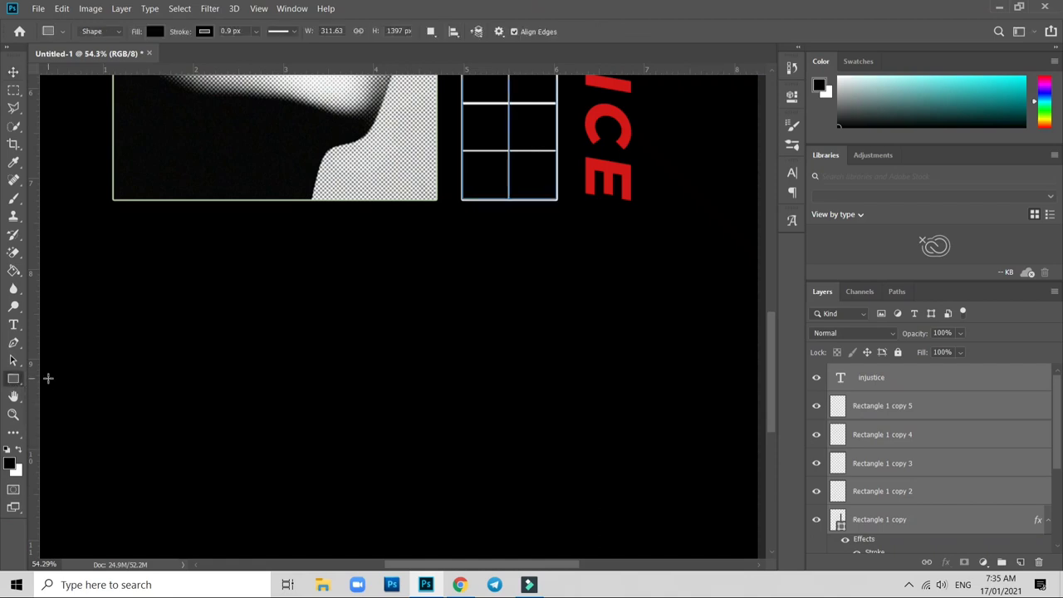
right_click(12, 382)
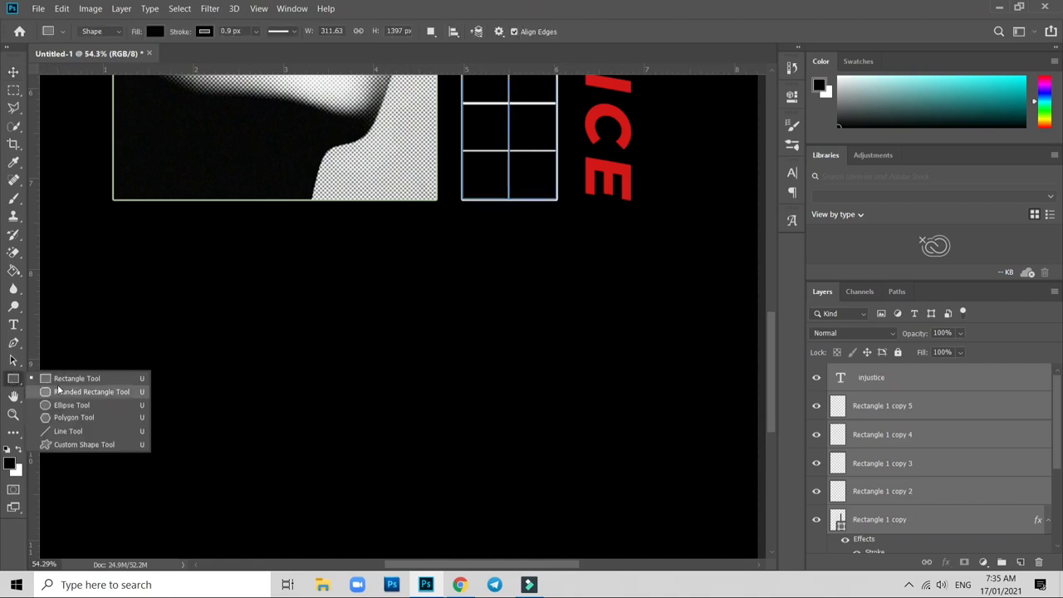
click(57, 383)
mouse_move(111, 293)
mouse_down()
mouse_move(178, 352)
mouse_move(545, 357)
mouse_move(449, 349)
mouse_move(451, 360)
mouse_move(446, 347)
mouse_move(447, 362)
mouse_up()
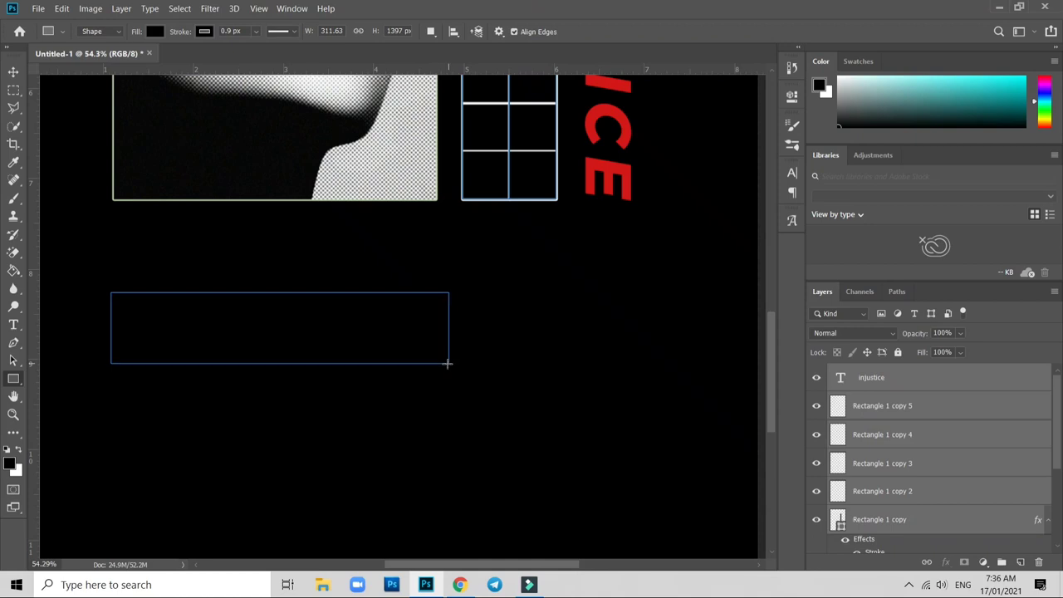
click(753, 91)
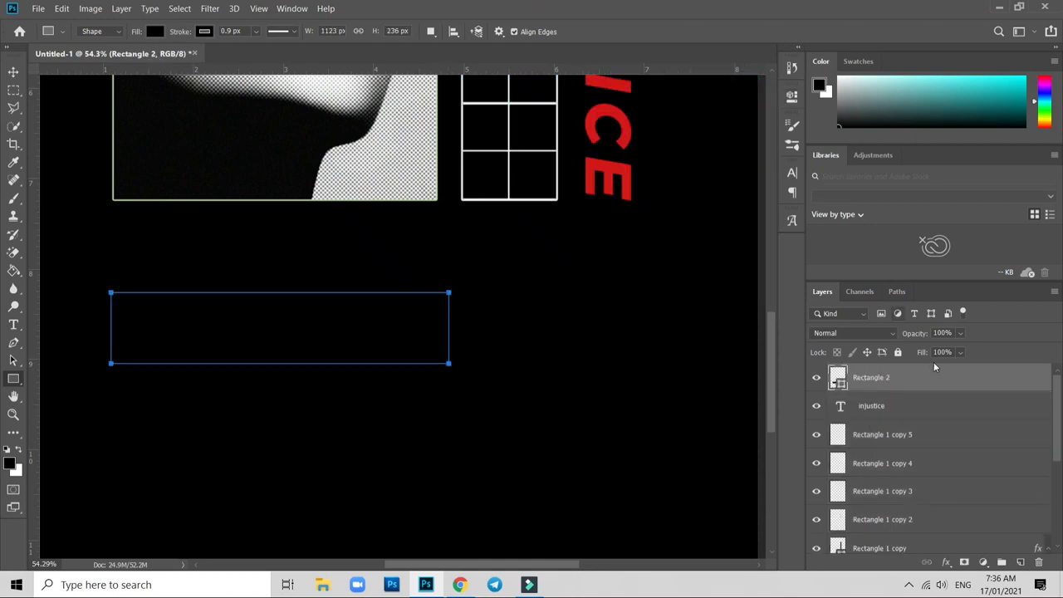
click(941, 374)
key(space)
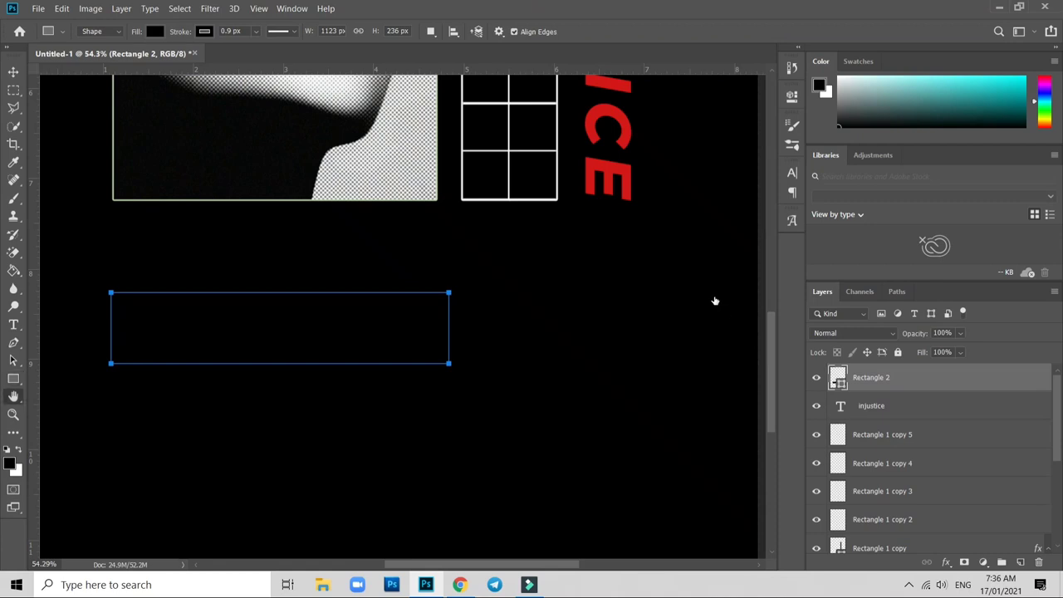
Give Rectangle 2 a white Color Overlay layer style
double_click(947, 378)
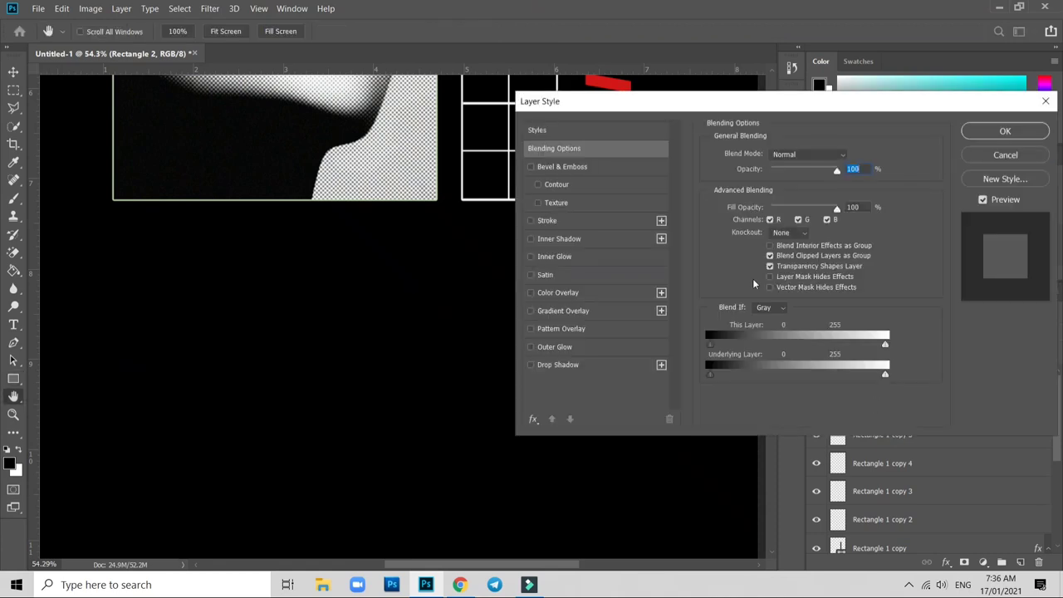
click(595, 293)
click(848, 161)
click(650, 206)
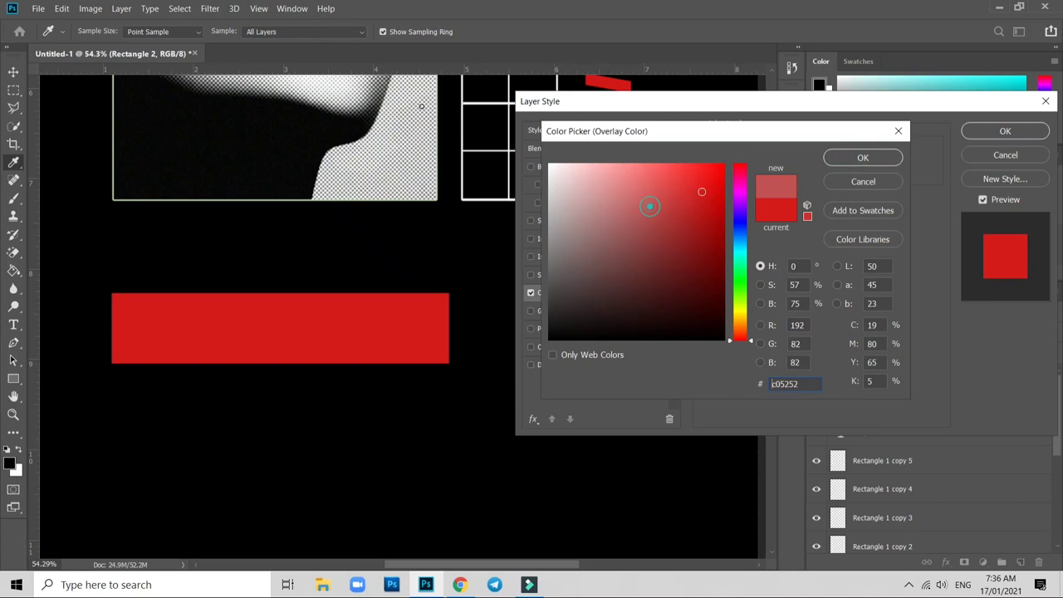
click(421, 107)
key(Return)
key(Return)
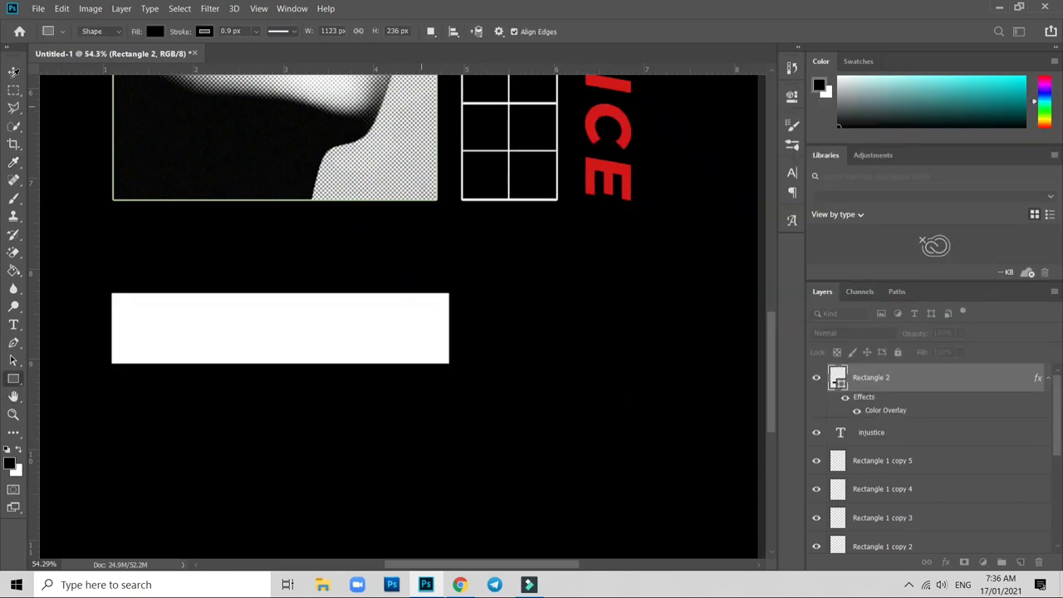
Raise the white bar slightly and narrow it from its right edge
click(14, 71)
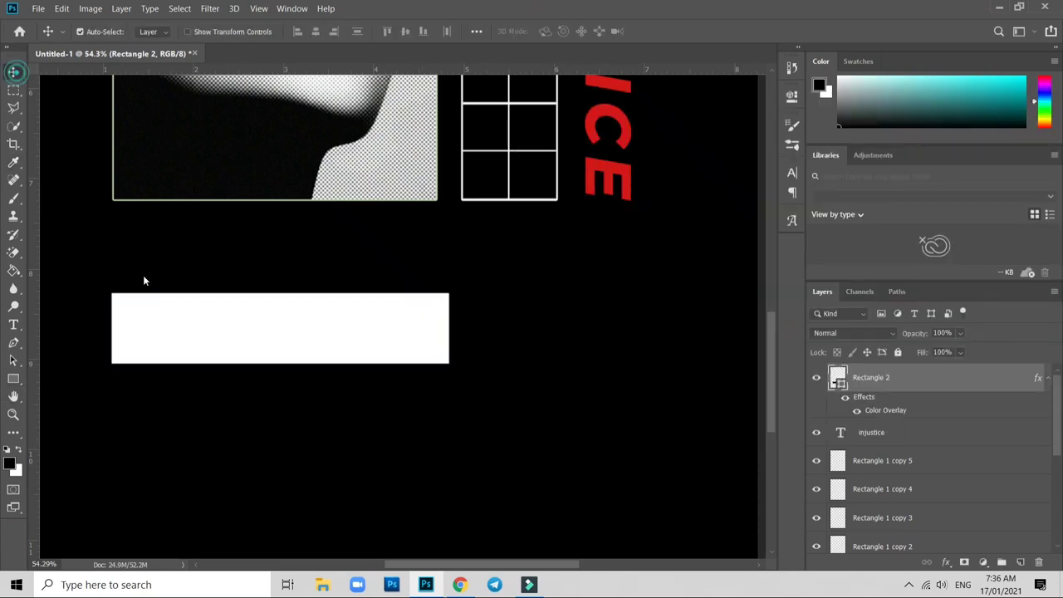
drag(185, 344, 186, 331)
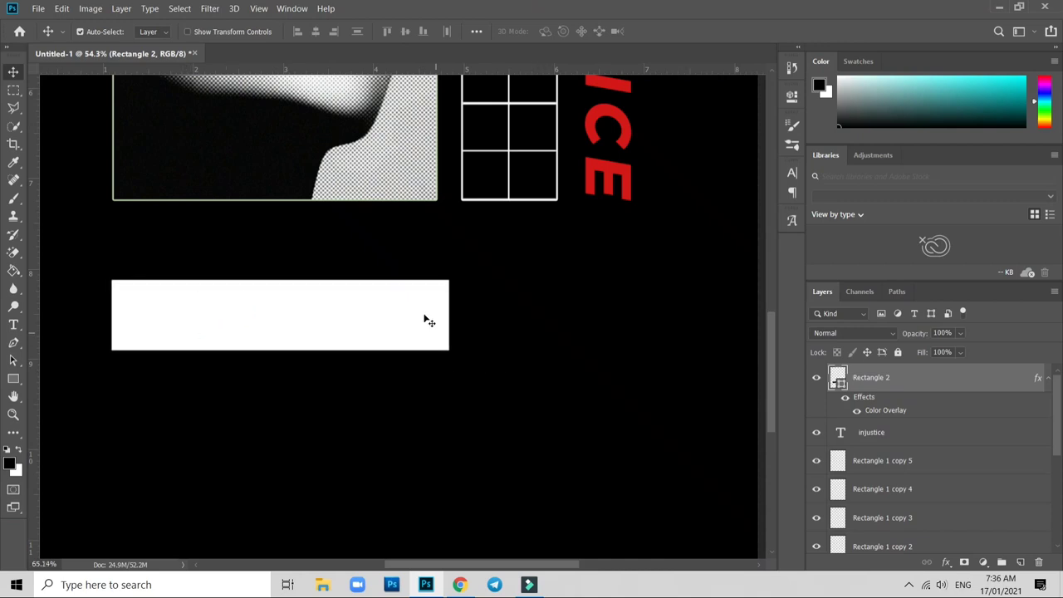
scroll(429, 321, up, 2)
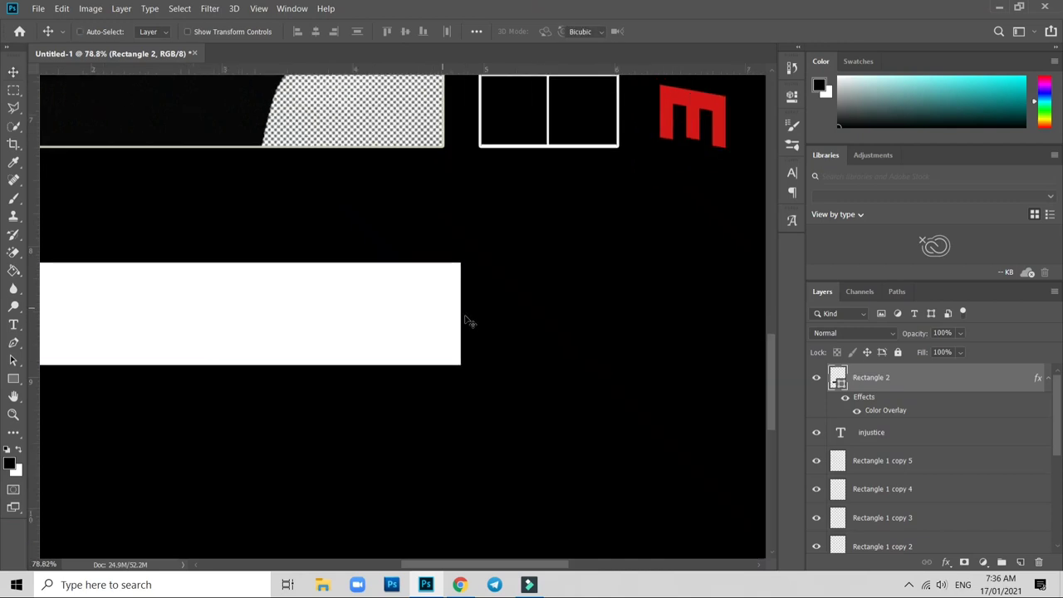
key(ctrl+t)
drag(455, 312, 451, 312)
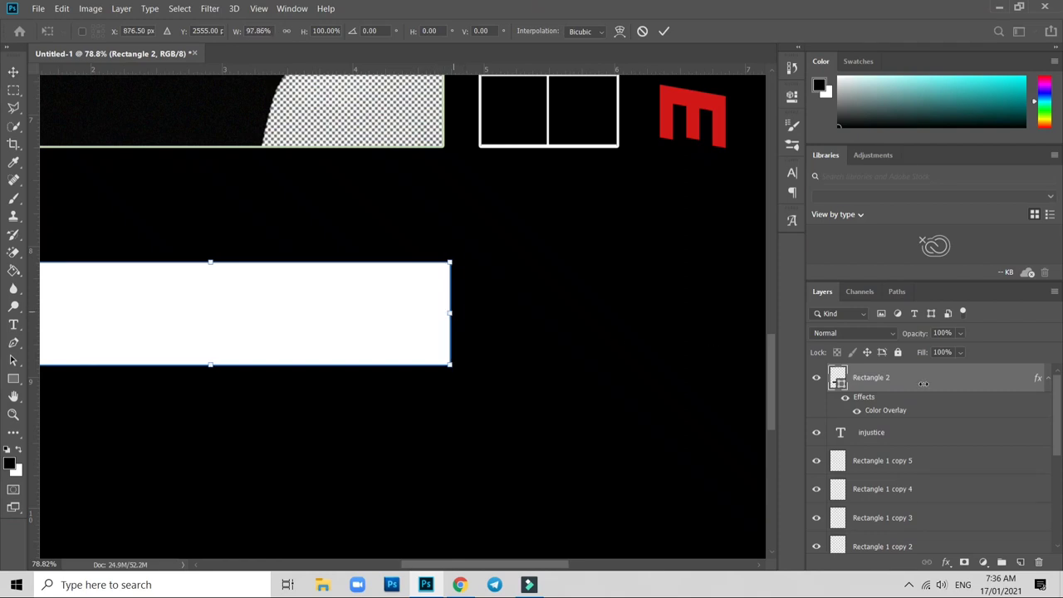
key(Return)
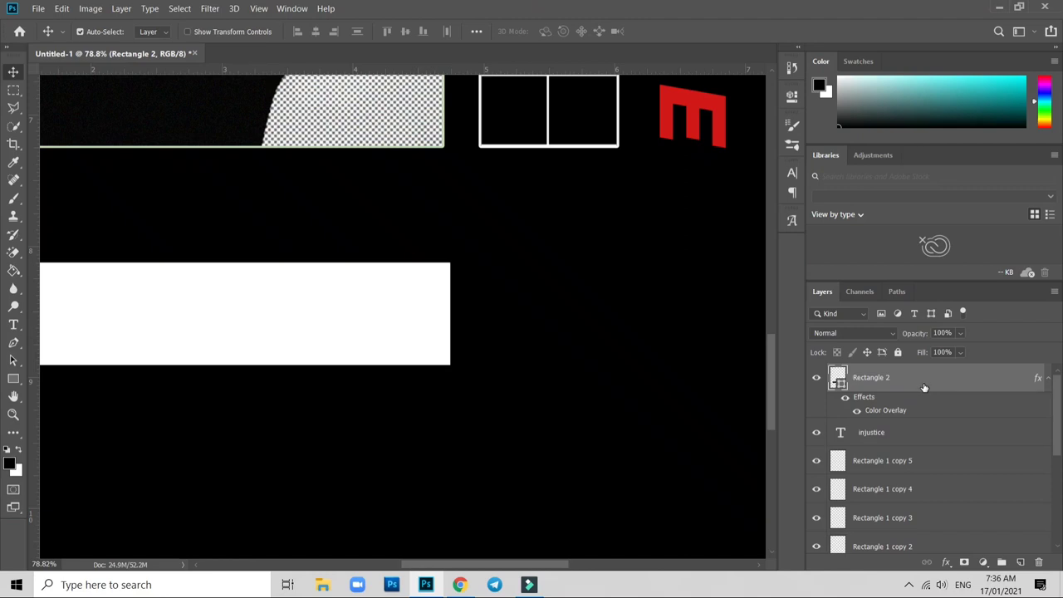
Rasterize the Rectangle 2 layer
right_click(924, 388)
click(799, 200)
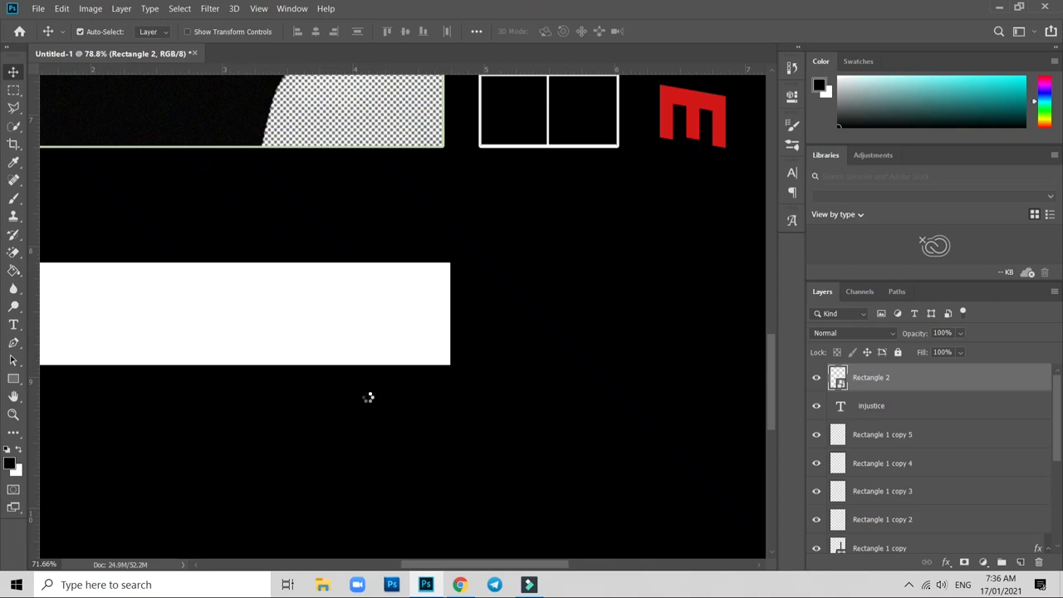
scroll(369, 398, down, 3)
scroll(374, 401, down, 3)
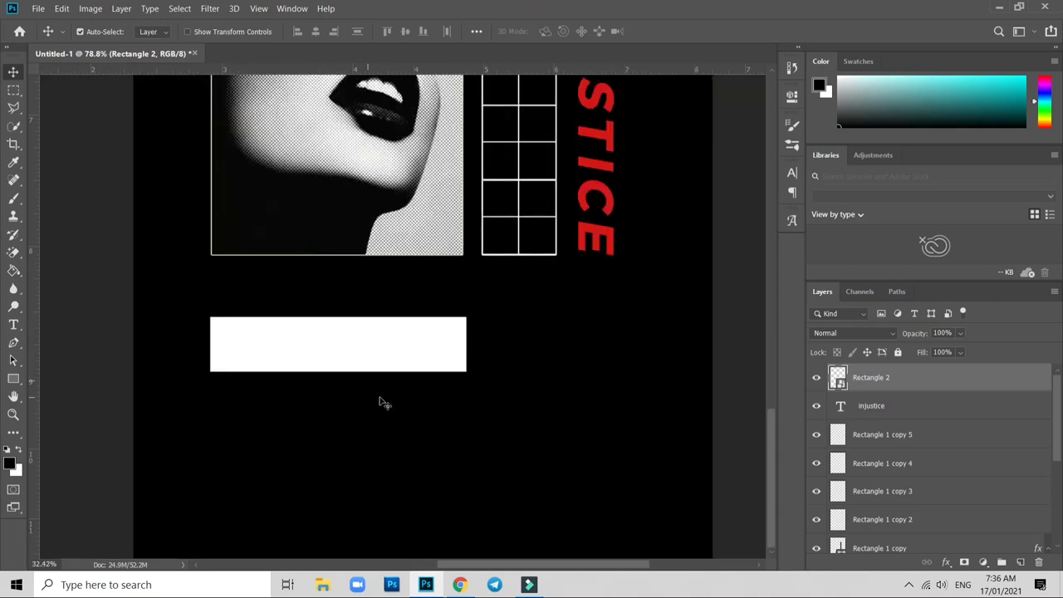
scroll(397, 405, down, 2)
scroll(397, 405, down, 2)
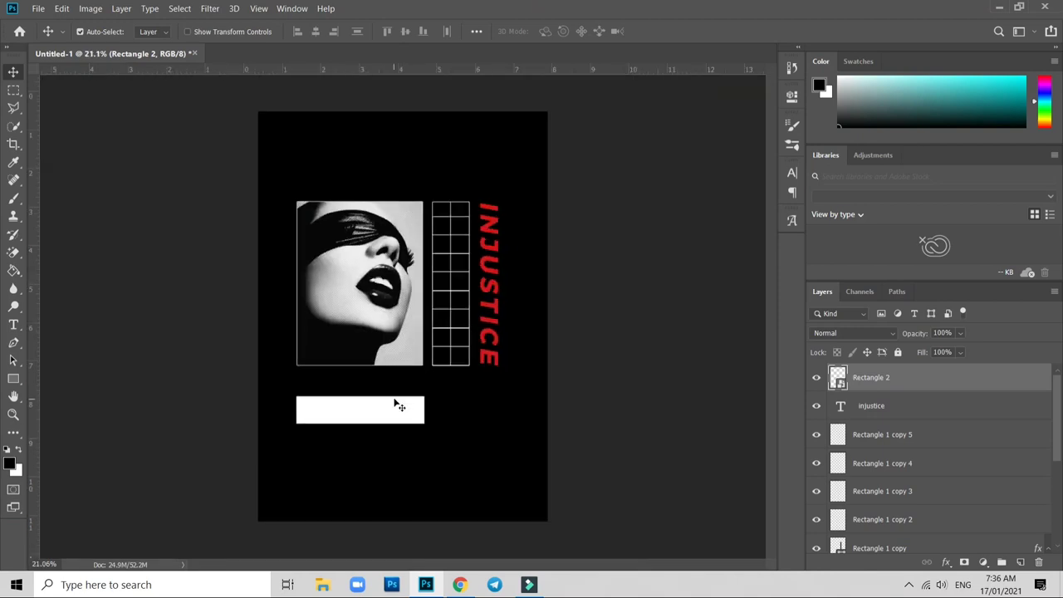
scroll(391, 413, down, 1)
scroll(366, 424, up, 2)
scroll(339, 434, up, 2)
scroll(213, 434, up, 1)
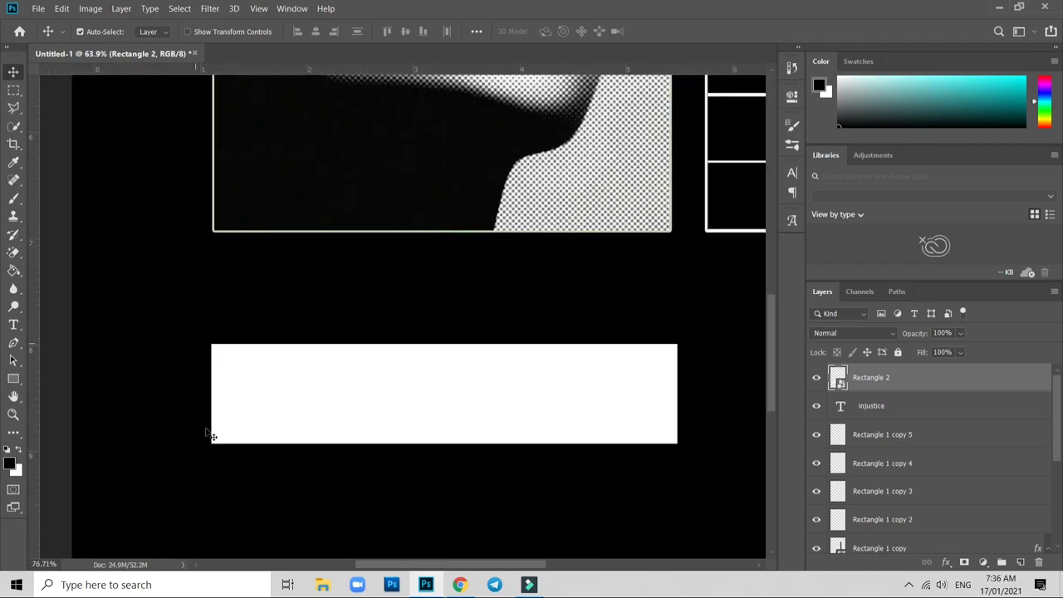
scroll(214, 437, up, 1)
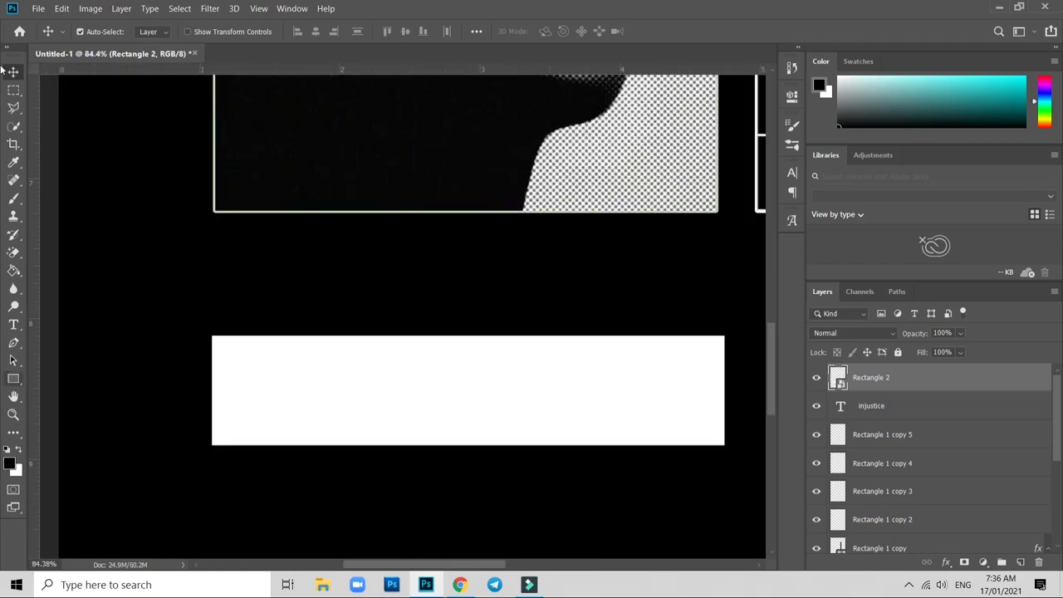
Select a narrow strip of the bar and fill it with a black Solid Color layer
click(13, 90)
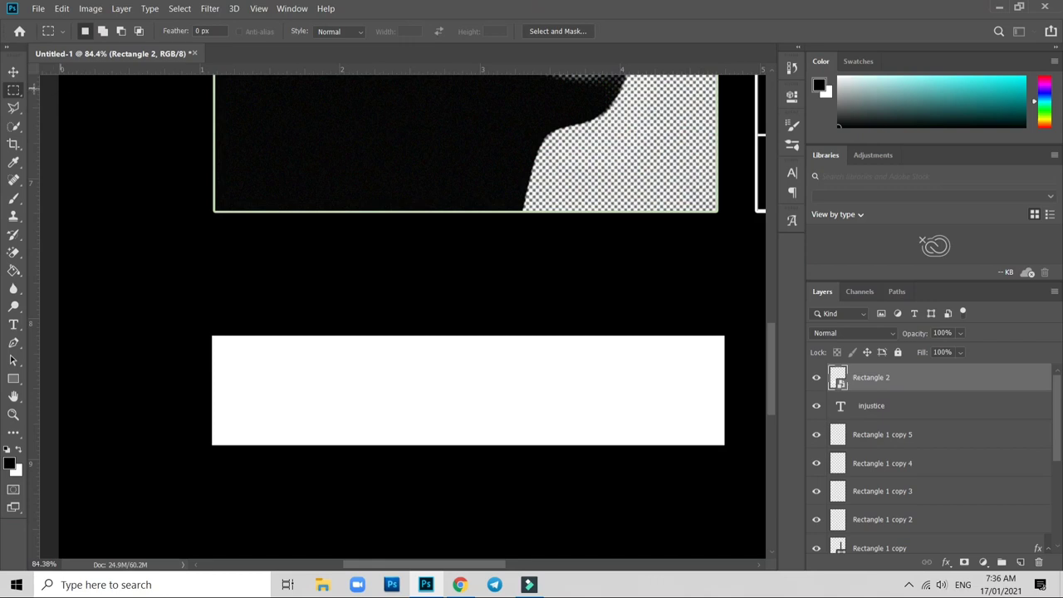
right_click(14, 90)
click(66, 86)
drag(231, 330, 253, 462)
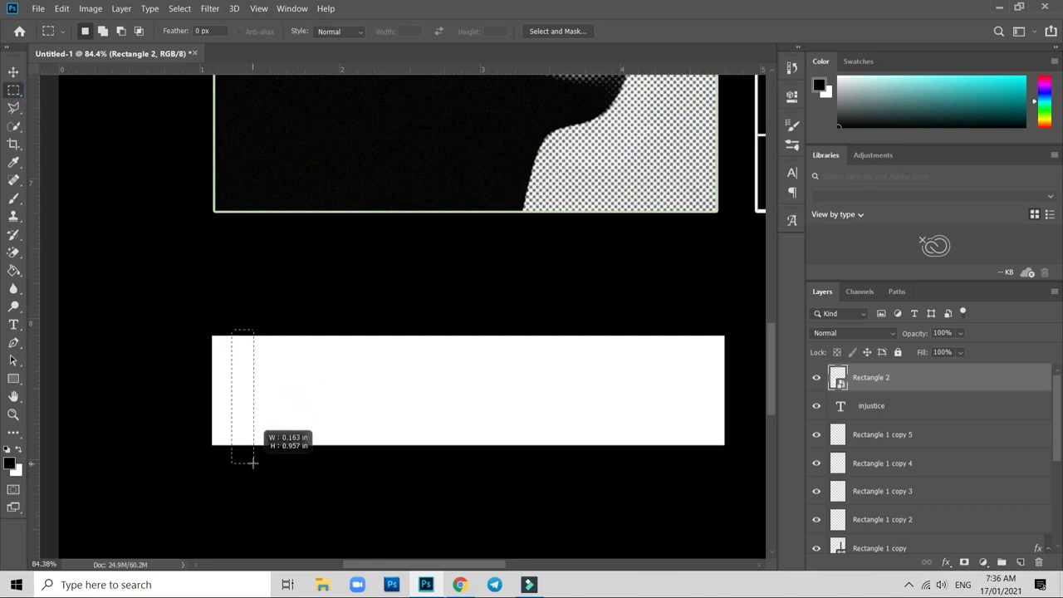
click(313, 449)
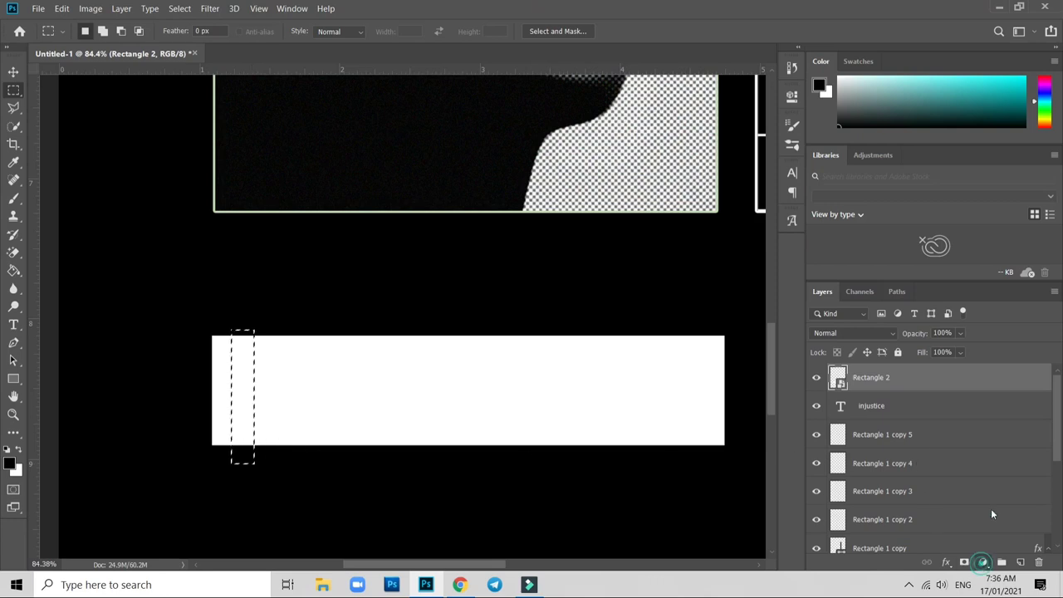
click(983, 563)
click(663, 326)
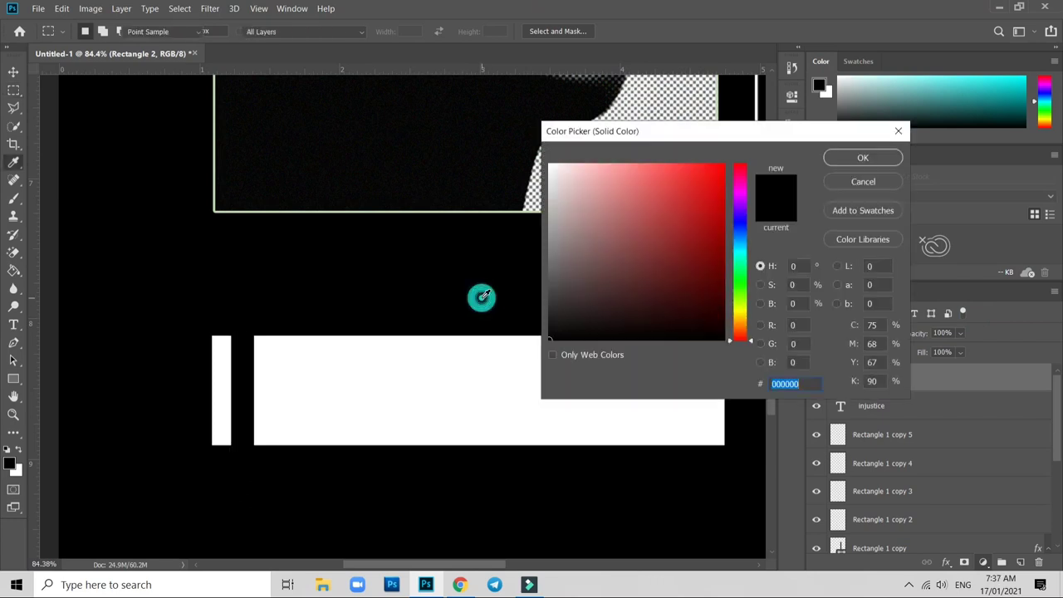
key(Return)
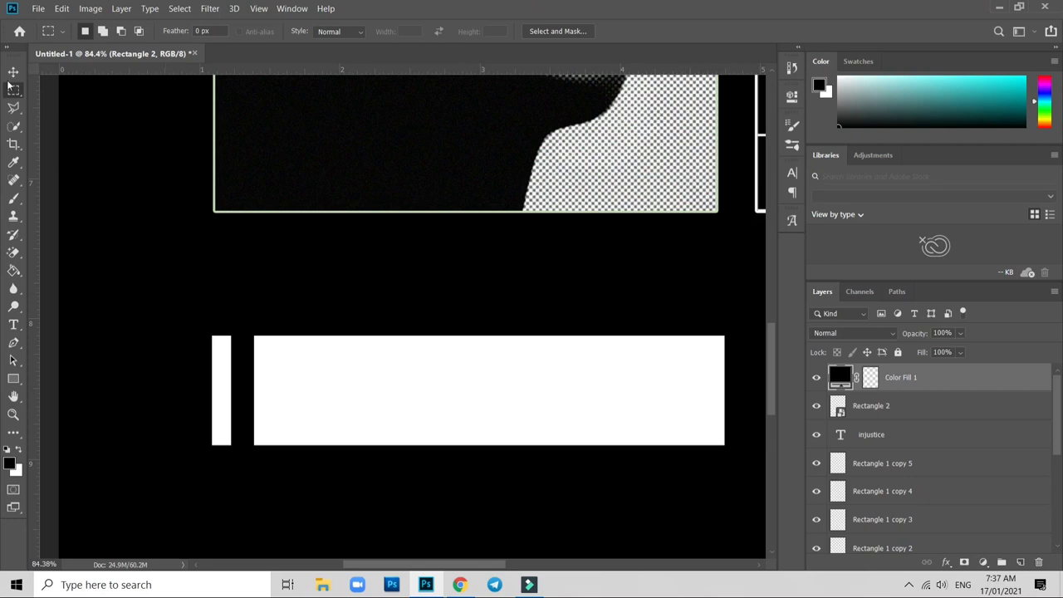
Resize and position the black strip on the bar, then duplicate it to cut more gaps
key(ctrl+i)
key(v)
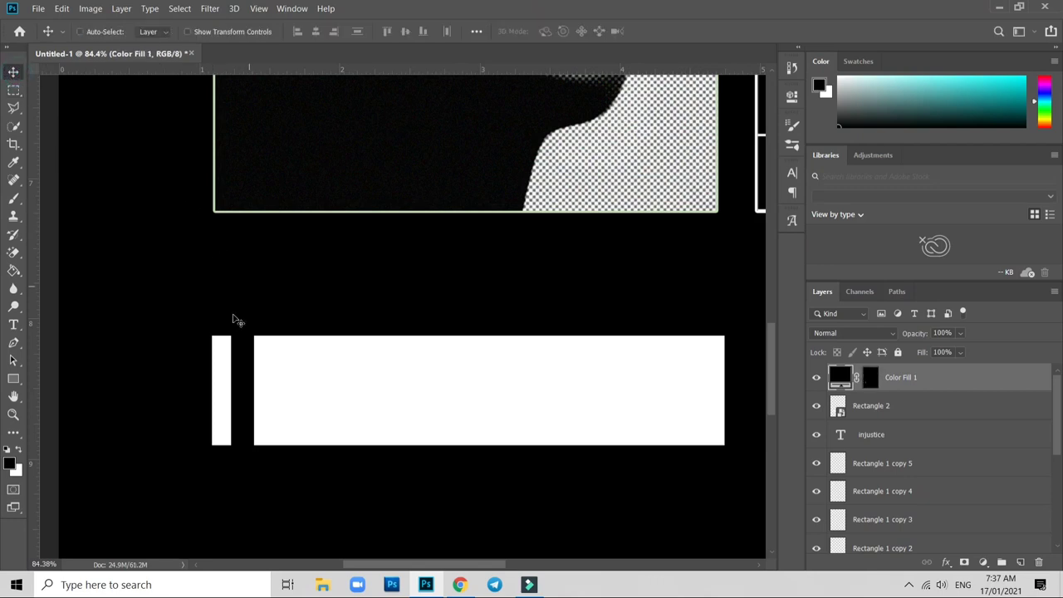
key(ctrl+t)
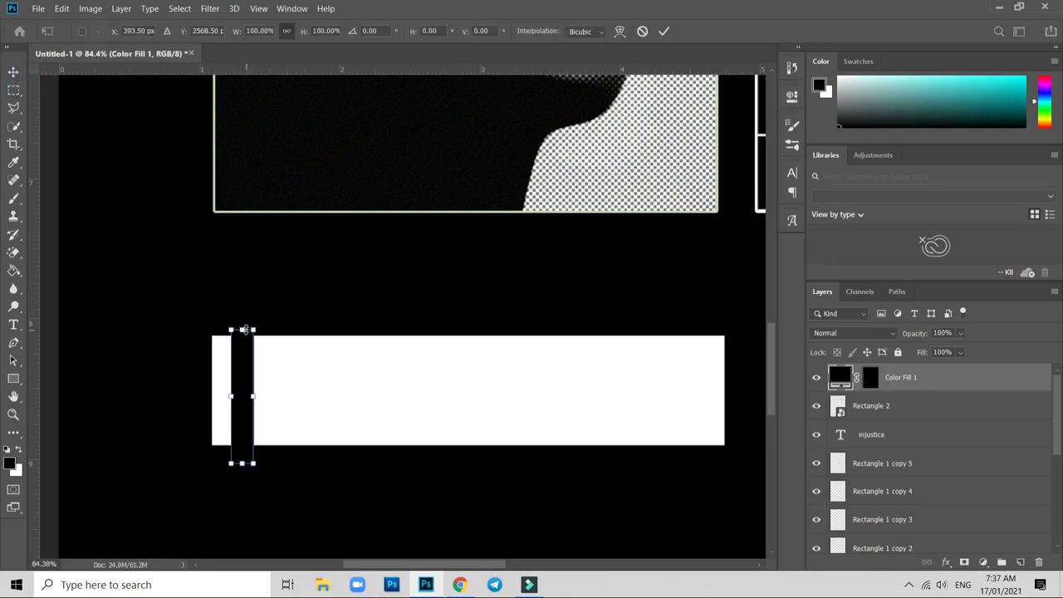
drag(242, 335, 243, 291)
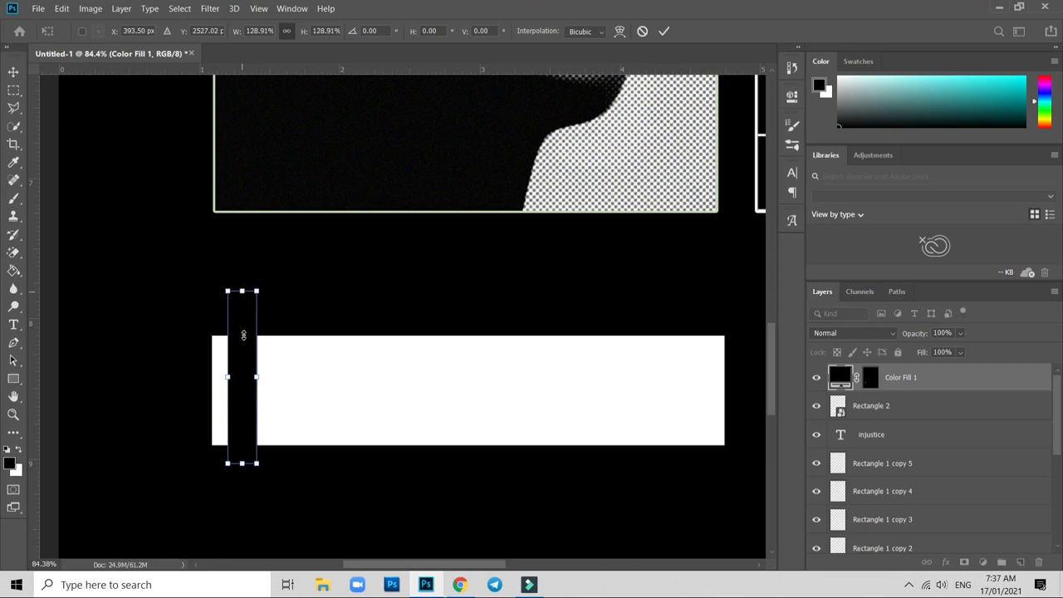
drag(244, 335, 248, 351)
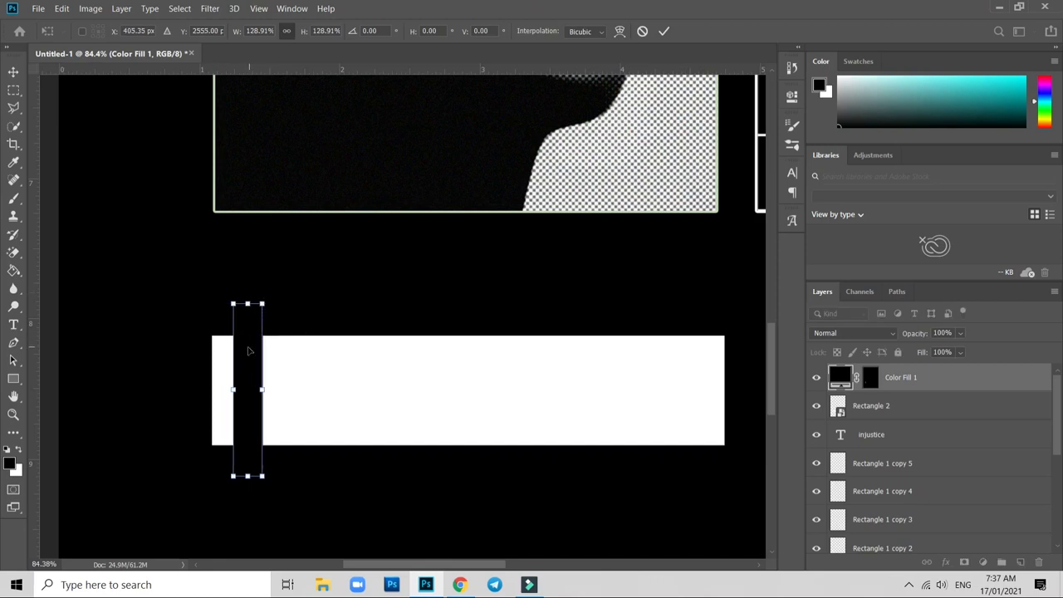
key(Return)
mouse_move(253, 353)
mouse_down()
mouse_move(303, 357)
mouse_move(404, 332)
mouse_move(379, 332)
mouse_move(646, 315)
mouse_move(690, 360)
mouse_up()
click(644, 324)
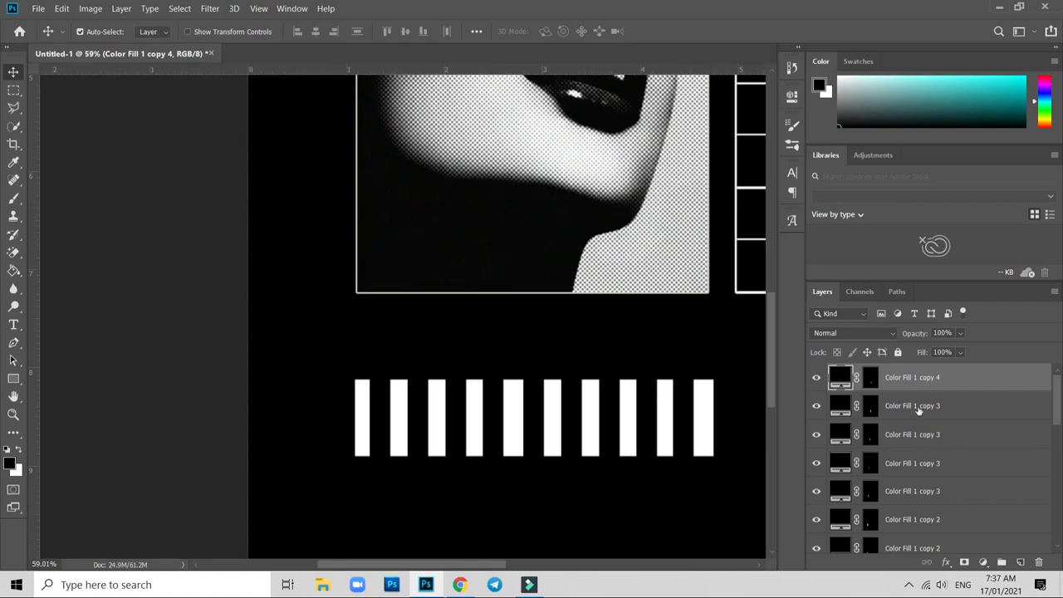
Combine all the black Color Fill strips into one smart object
scroll(922, 461, down, 2)
scroll(922, 461, down, 1)
click(925, 466)
scroll(926, 467, up, 3)
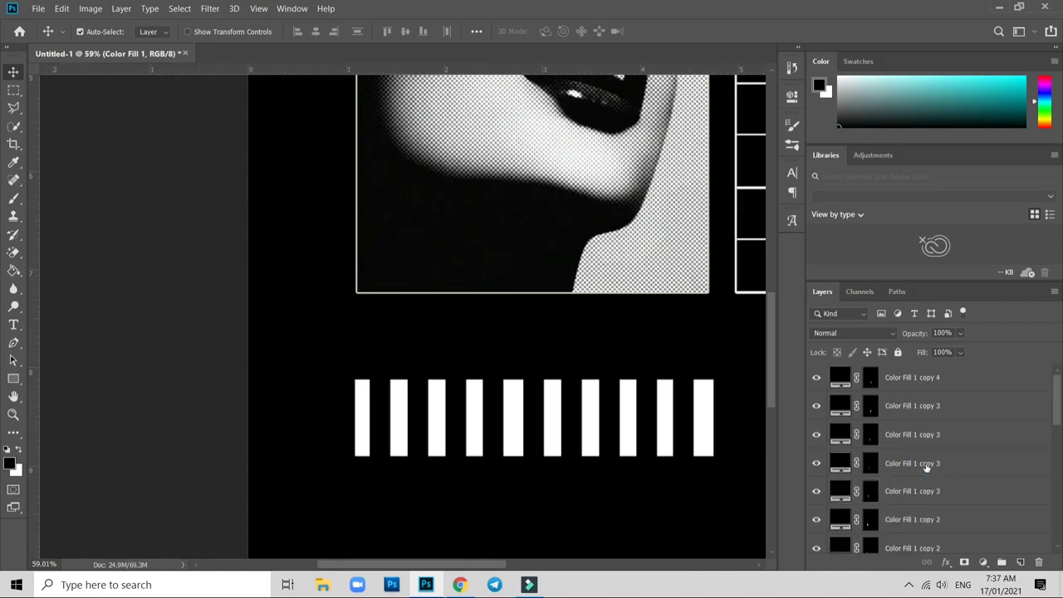
shift+click(941, 376)
right_click(941, 370)
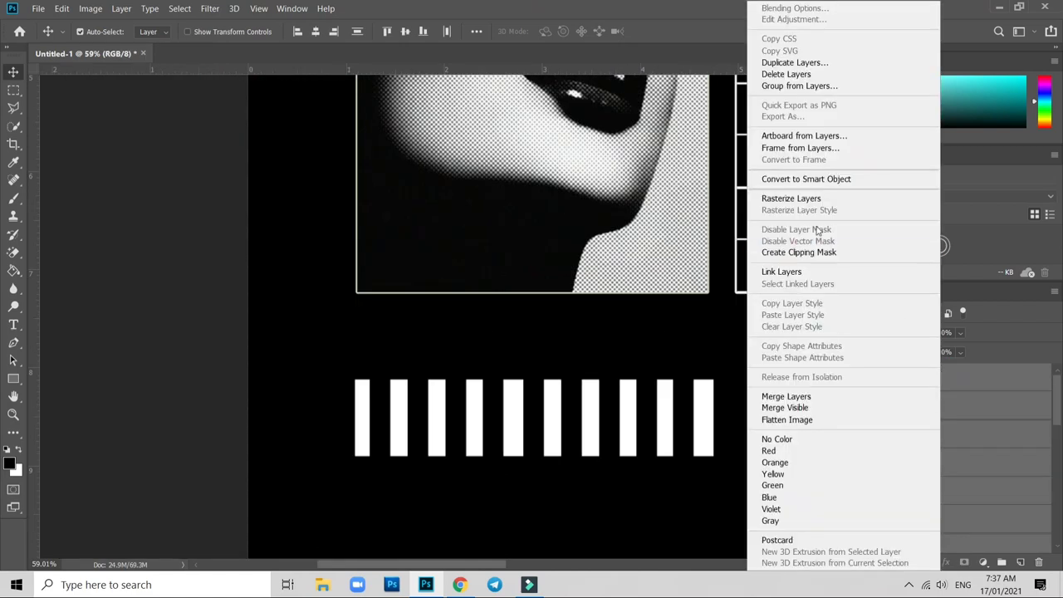
click(829, 178)
key(ctrl+0)
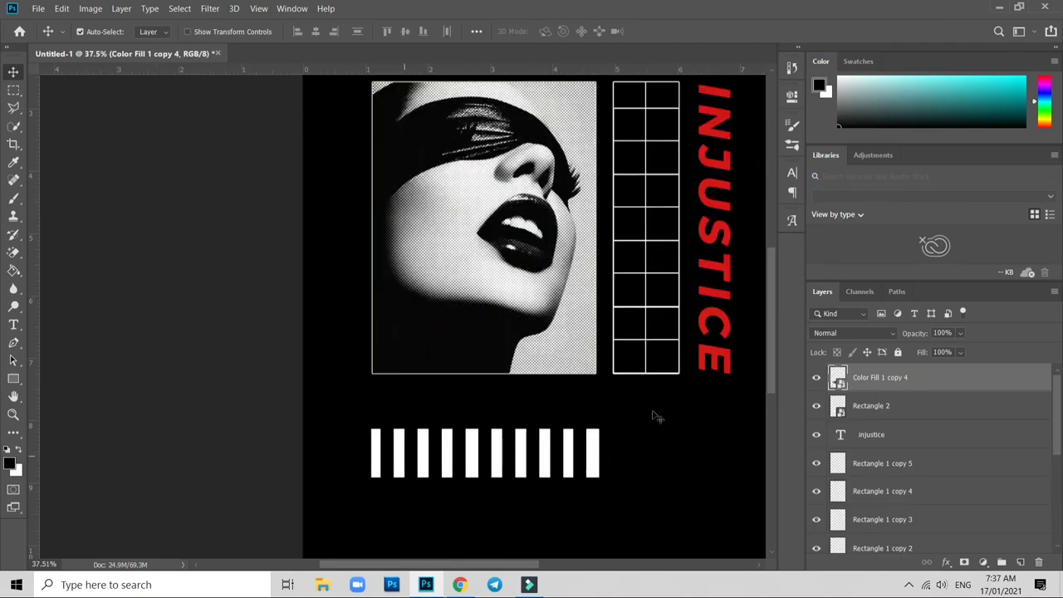
Rotate the stripes about −14.5° and stretch them vertically
click(62, 9)
mouse_move(61, 9)
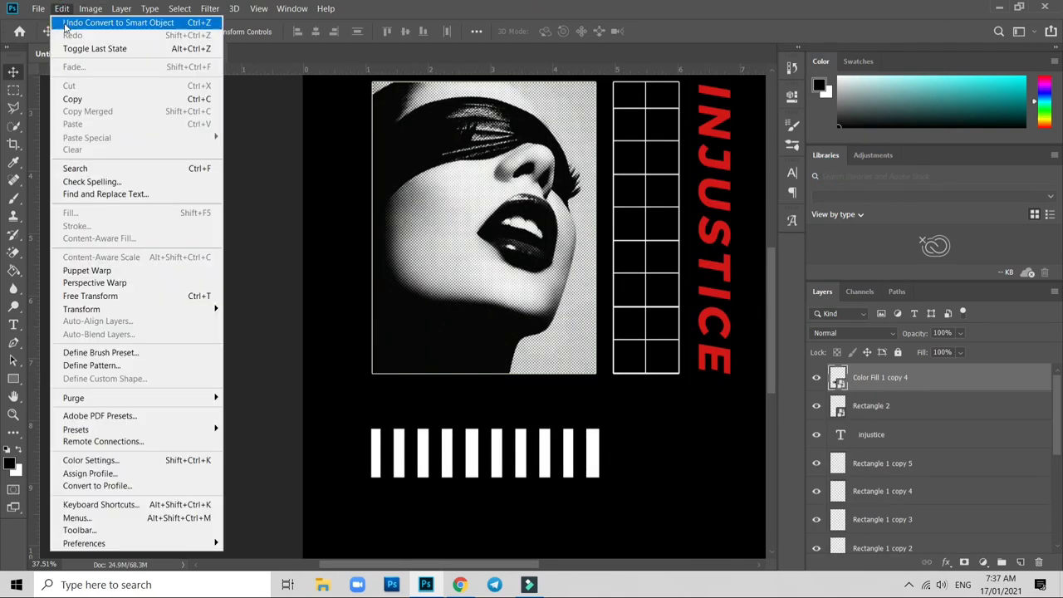
click(98, 296)
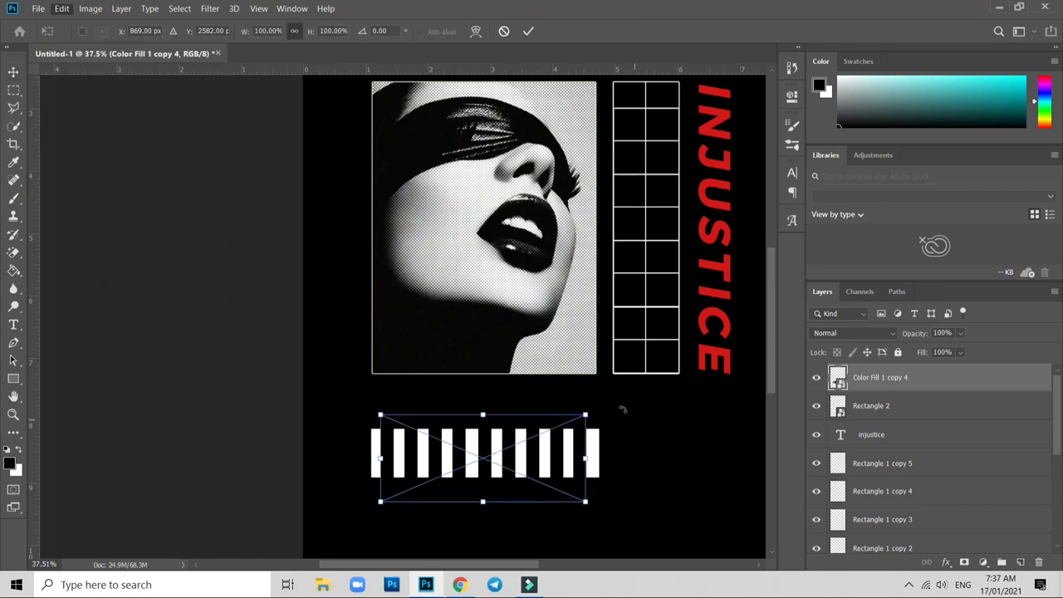
drag(620, 406, 597, 378)
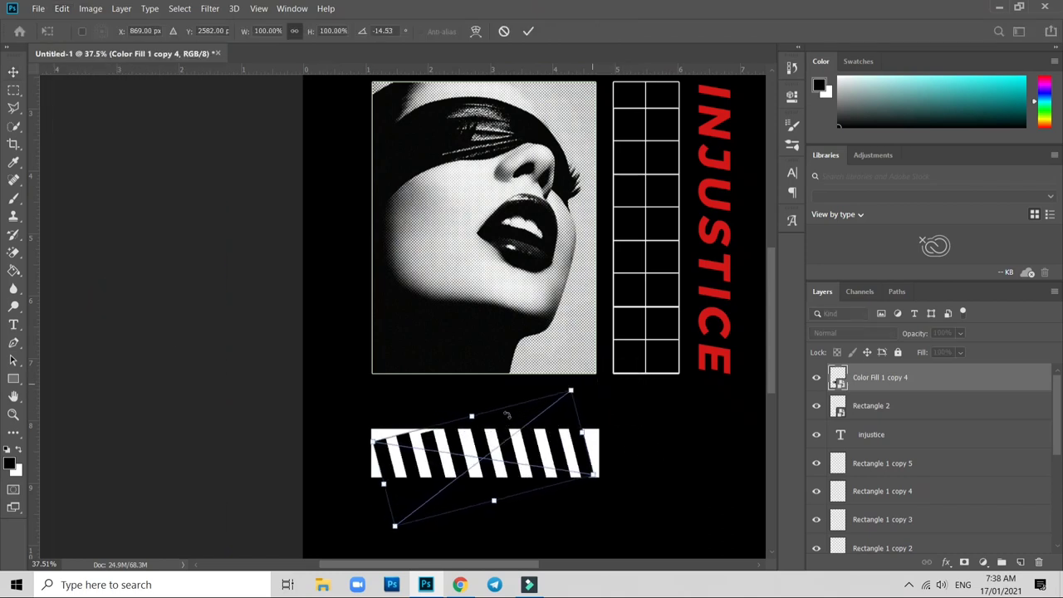
drag(470, 412, 462, 384)
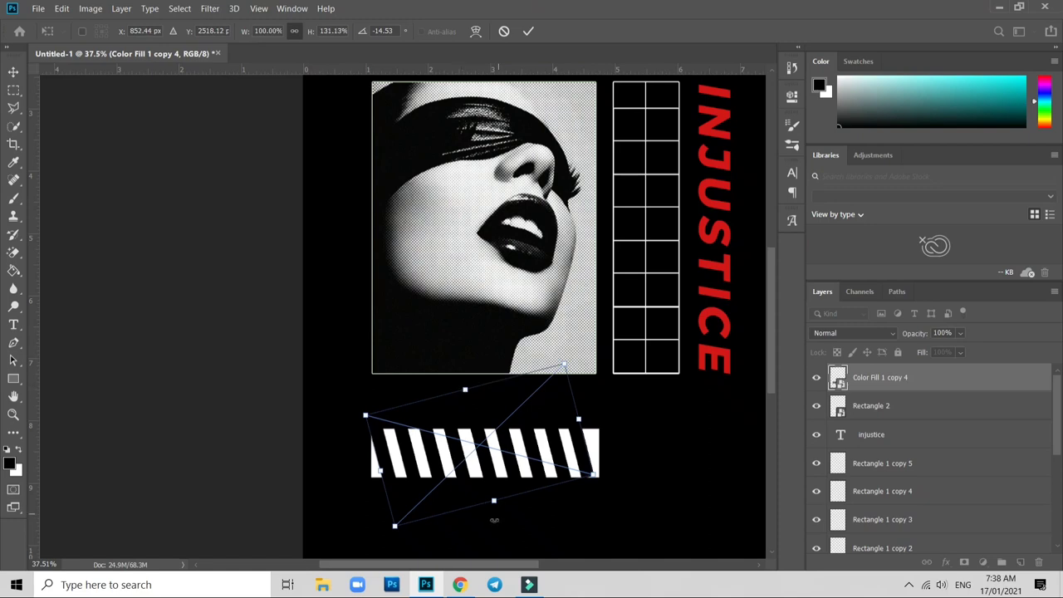
drag(494, 502, 521, 525)
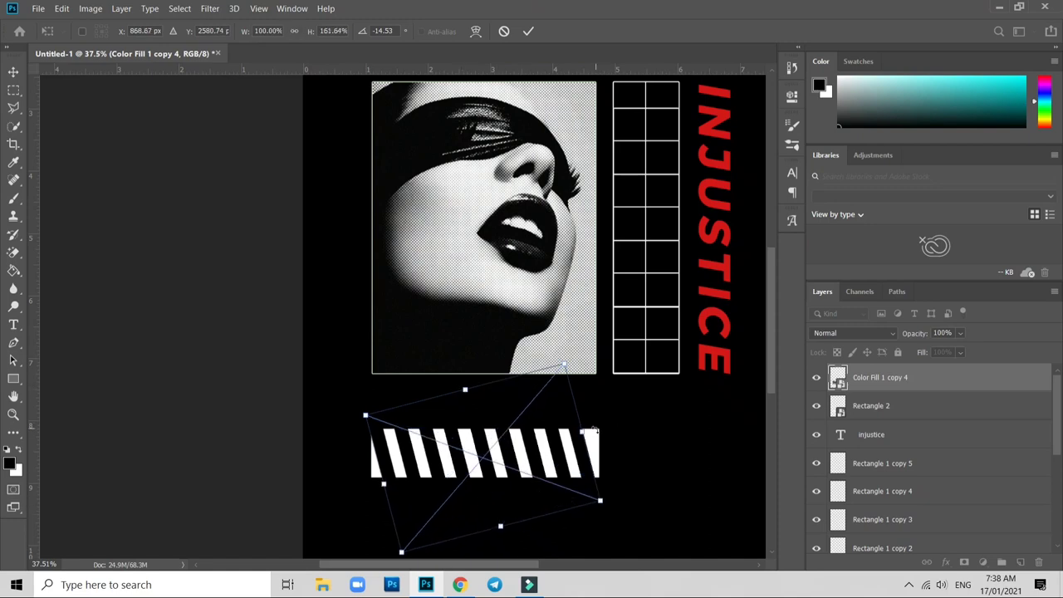
drag(601, 500, 608, 504)
key(Return)
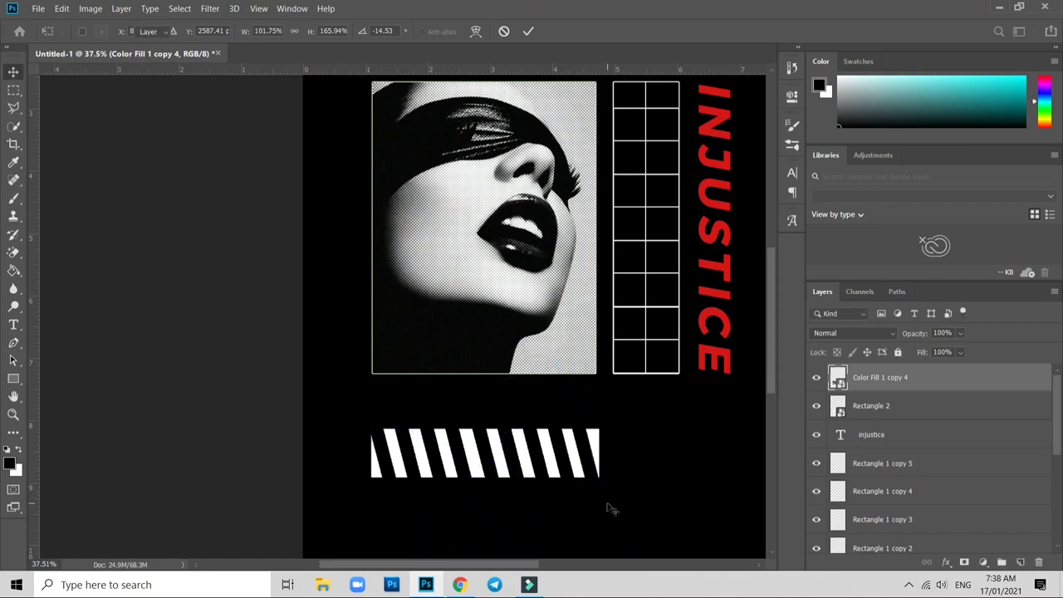
right_click(938, 386)
Clip the diagonal stripes smart object to the white bar
click(831, 289)
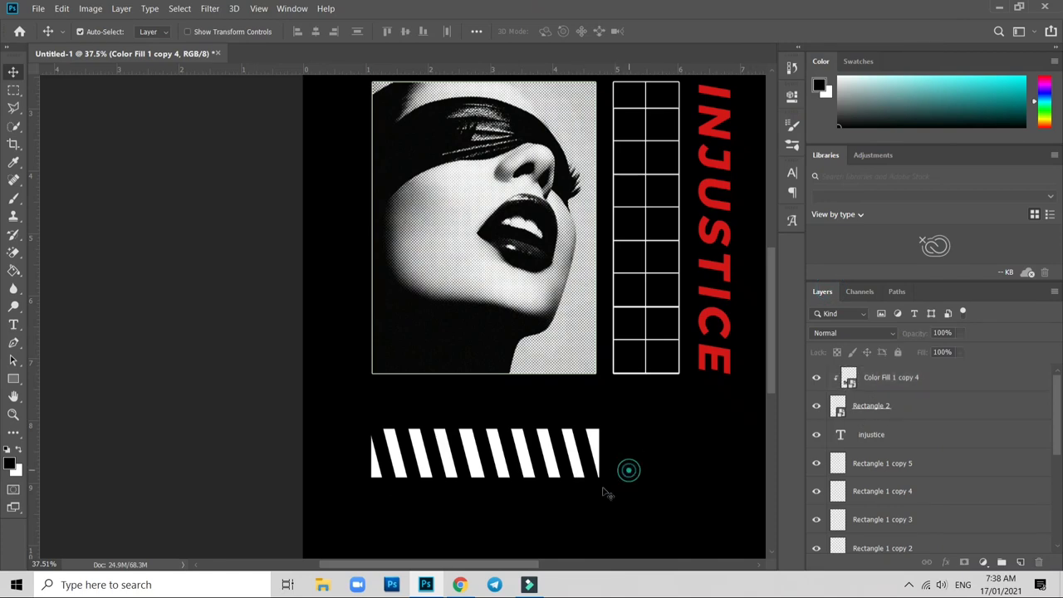
drag(625, 492, 405, 455)
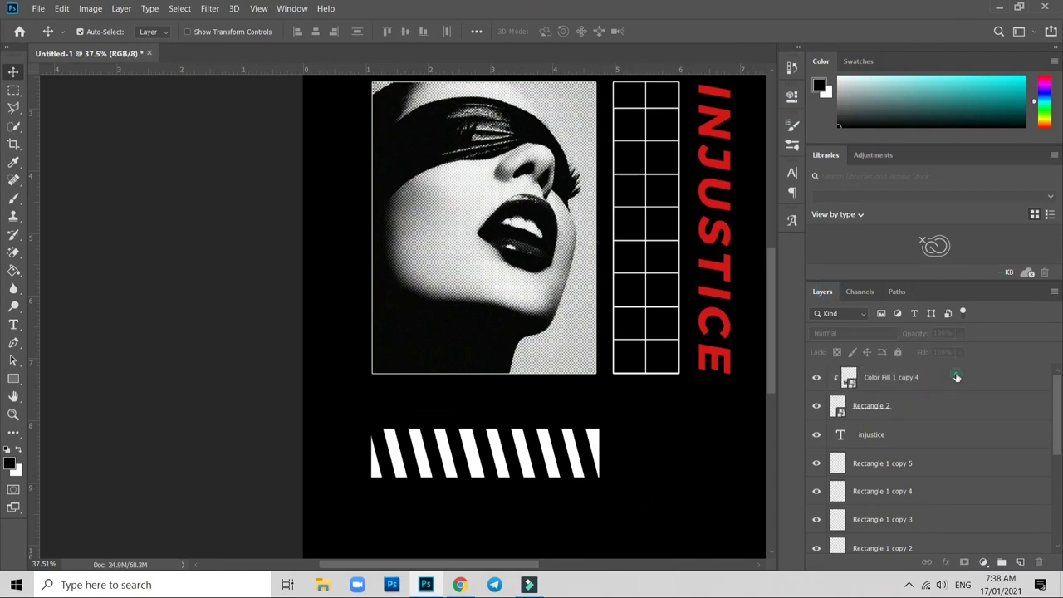
click(955, 377)
Group Rectangle 1, Rectangle 1 copy and copy 2 into Group 1
click(920, 407)
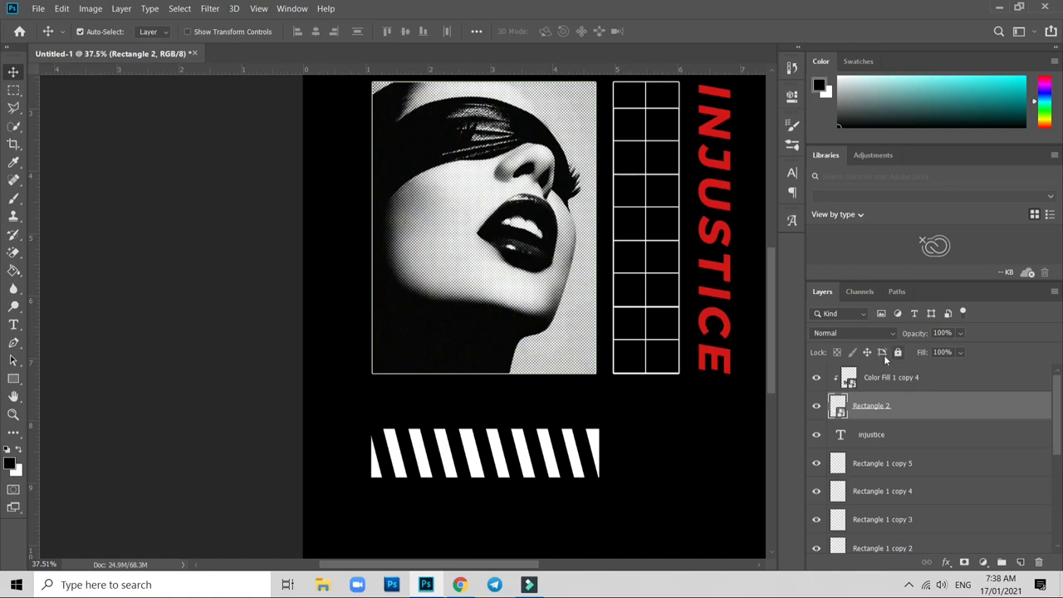
click(883, 464)
scroll(935, 509, down, 1)
scroll(935, 511, down, 4)
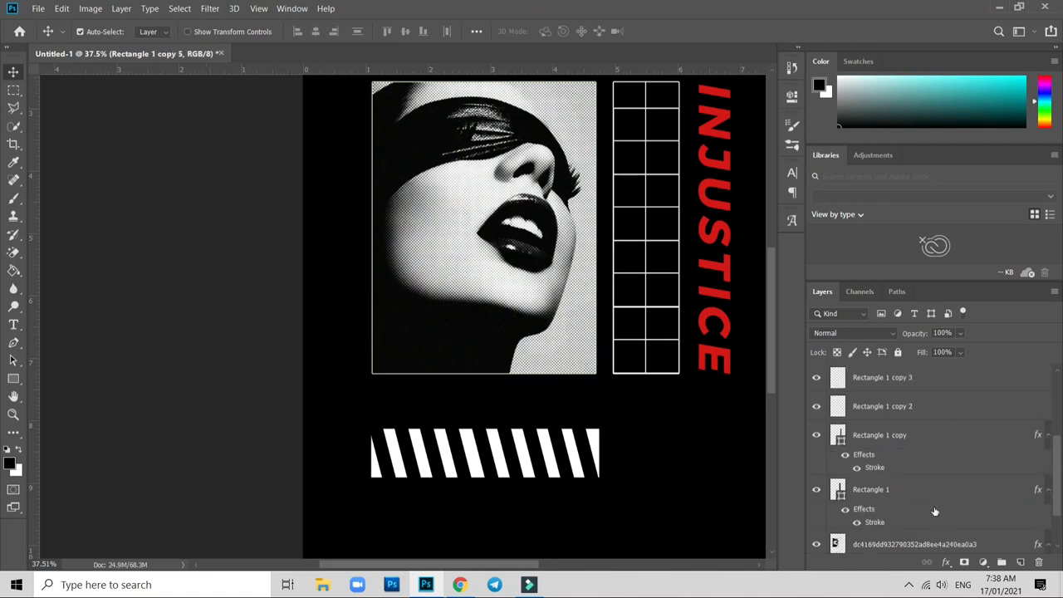
scroll(905, 470, down, 1)
shift+click(900, 475)
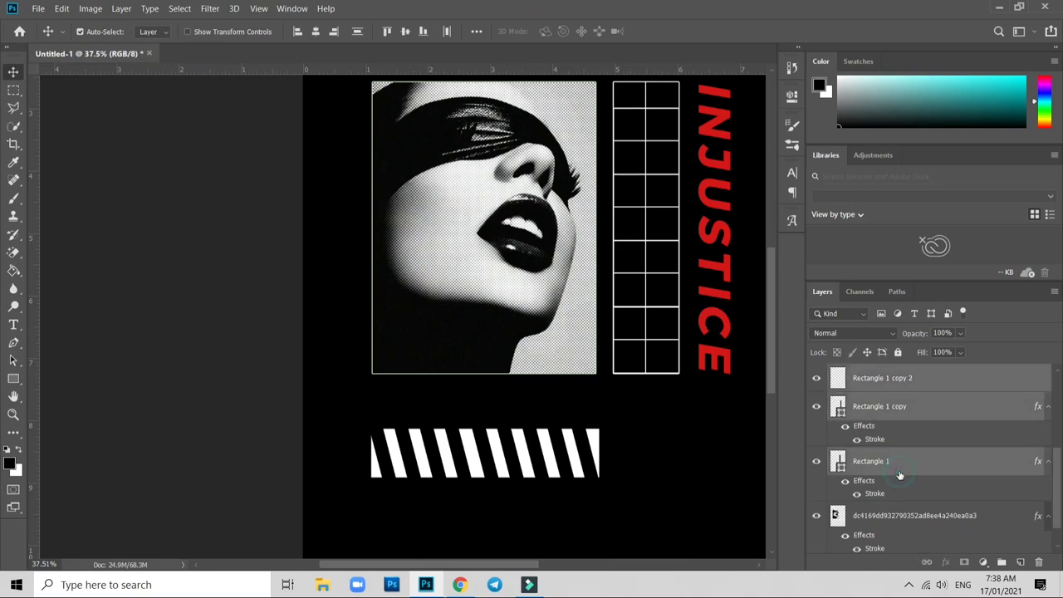
key(ctrl+g)
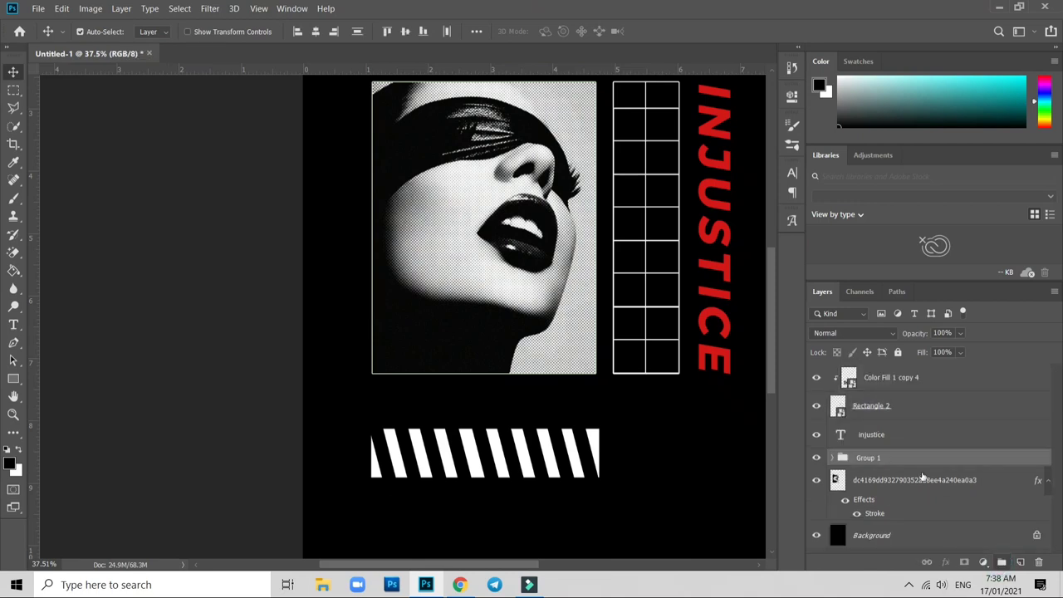
key(ctrl+0)
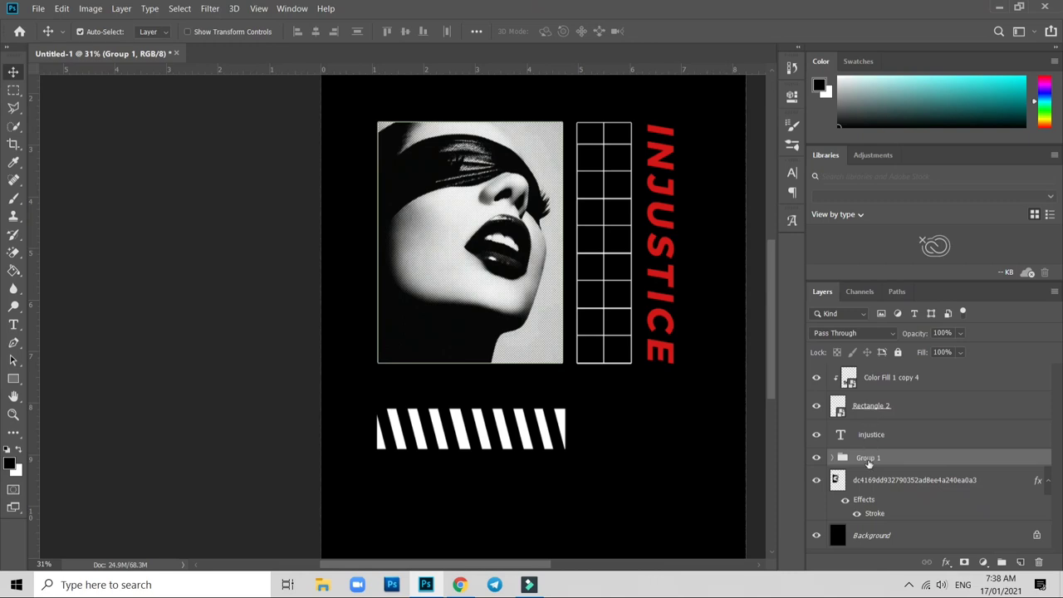
scroll(648, 436, up, 1)
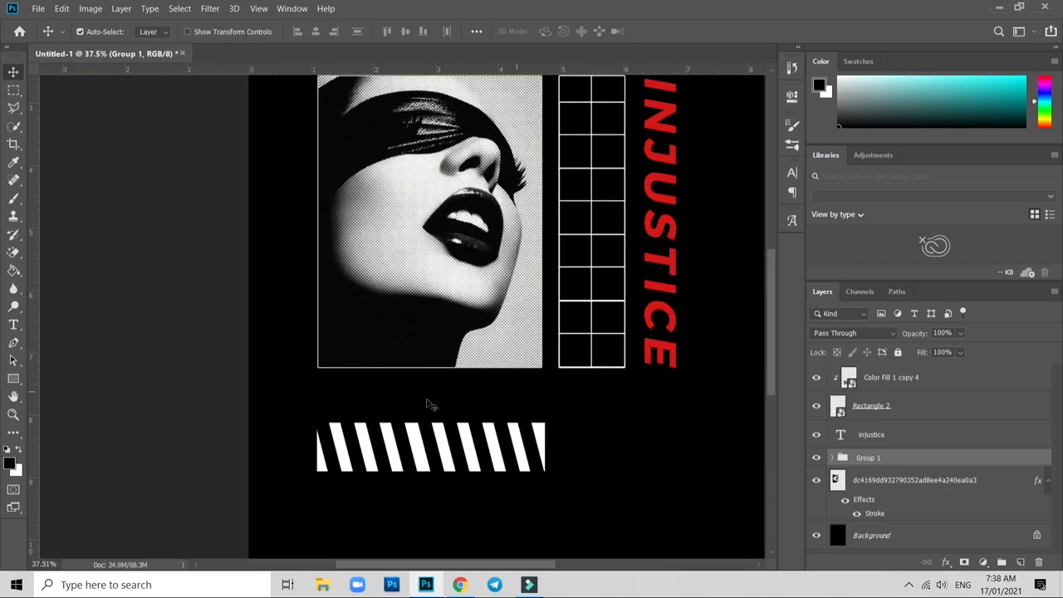
Highlight the Wikipedia definition of human rights in Chrome's search results panel
click(467, 585)
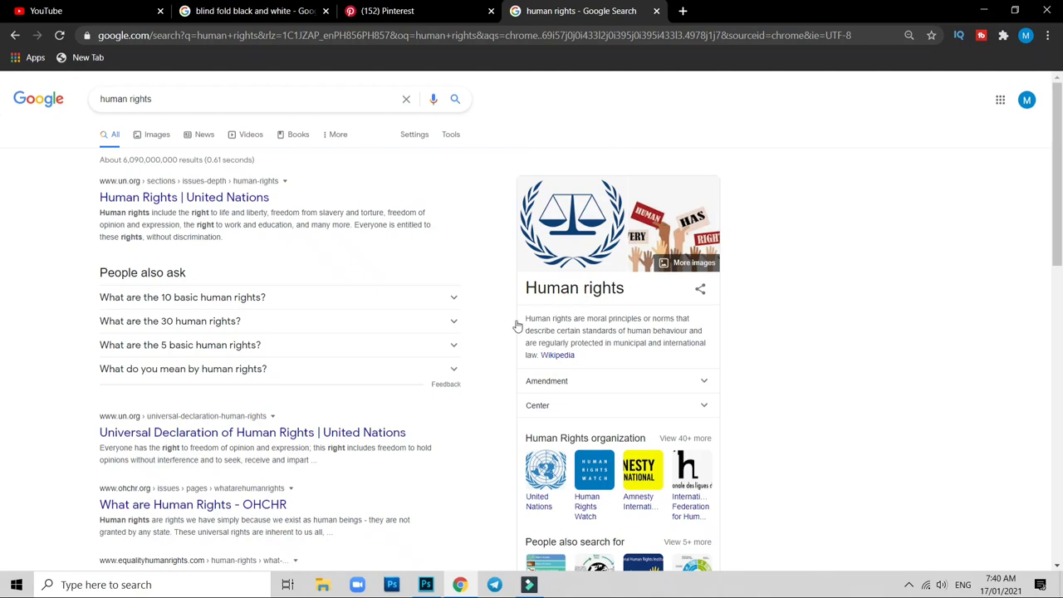
drag(525, 319, 540, 354)
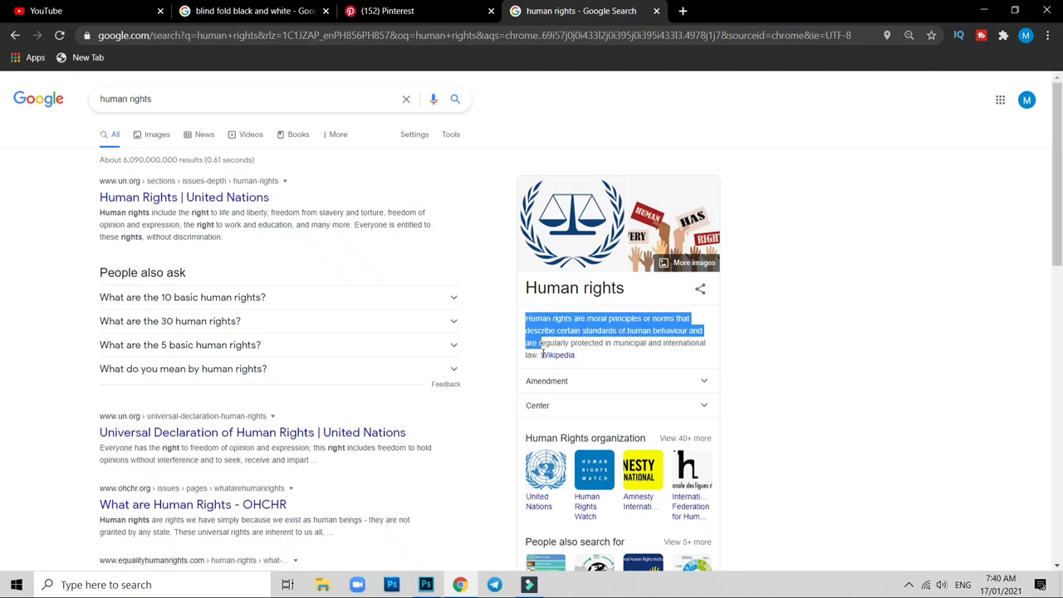
Paste the human rights description and break it into three lines
key(alt+Tab)
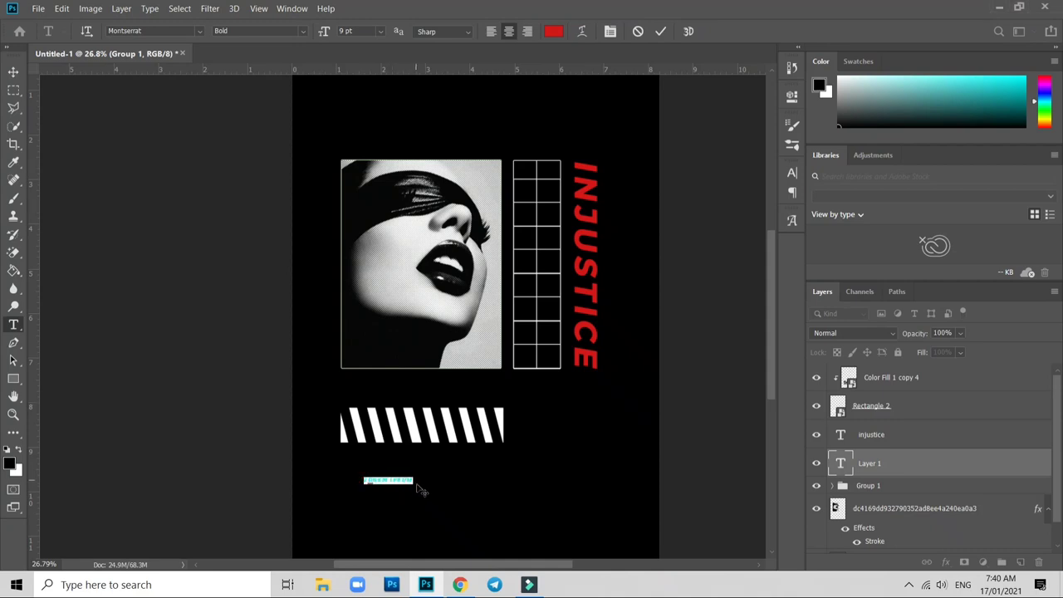
key(ctrl+v)
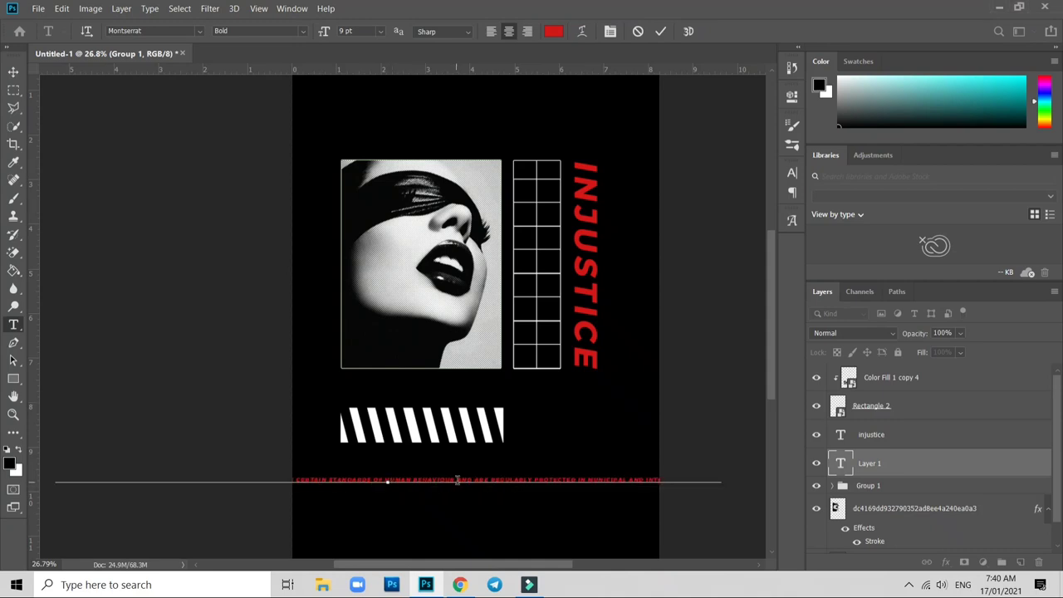
click(374, 479)
key(Return)
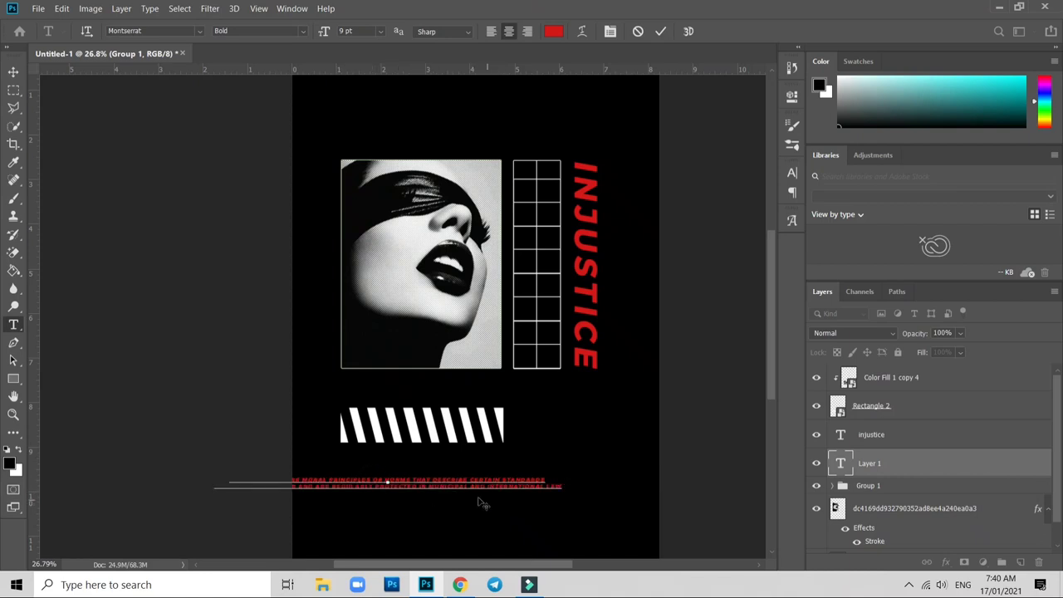
drag(437, 508, 519, 513)
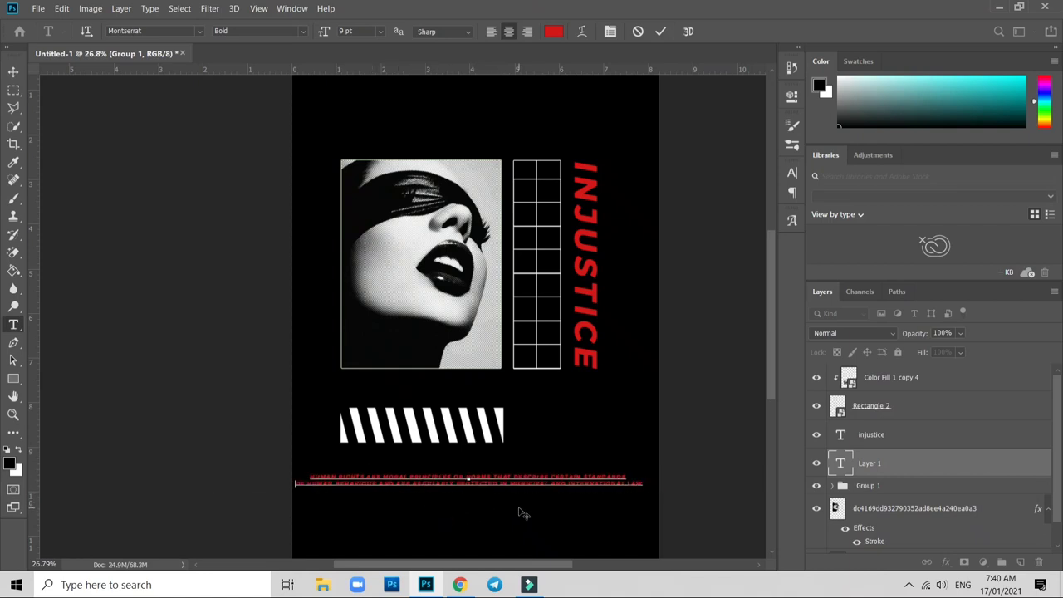
click(552, 477)
key(Return)
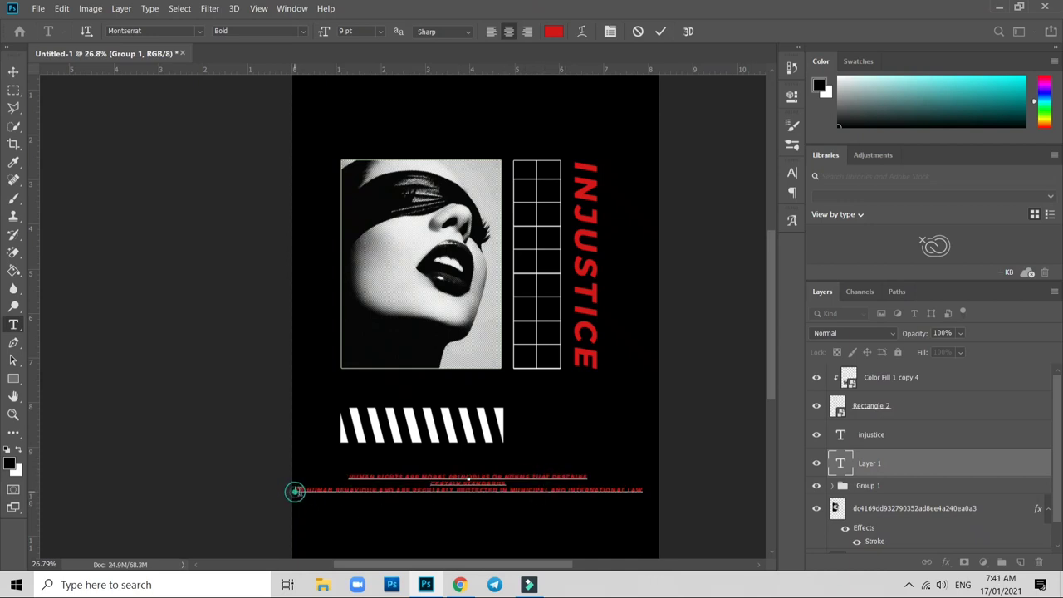
key(BackSpace)
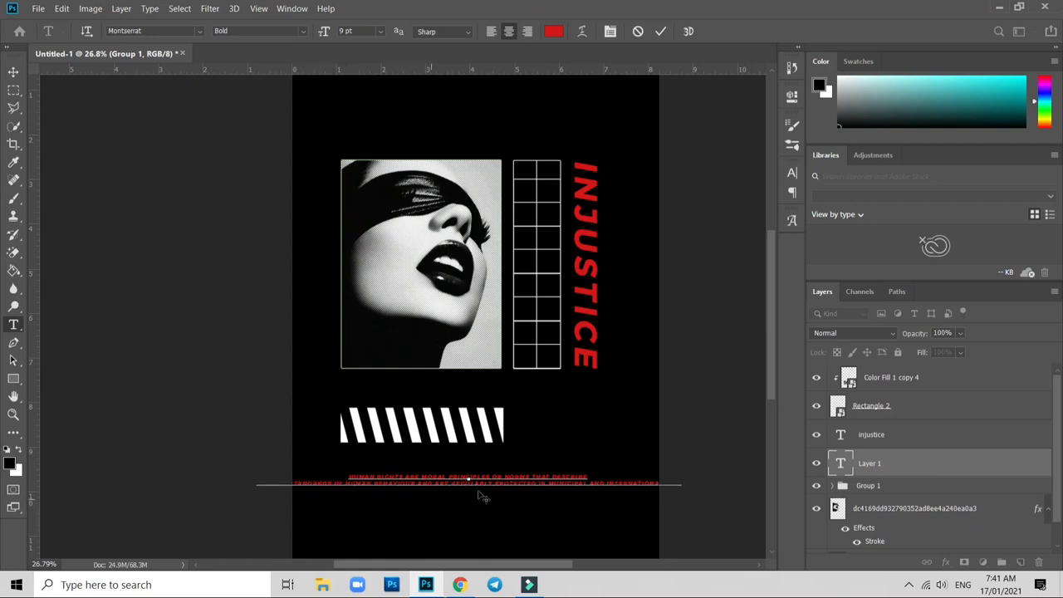
click(496, 484)
key(Return)
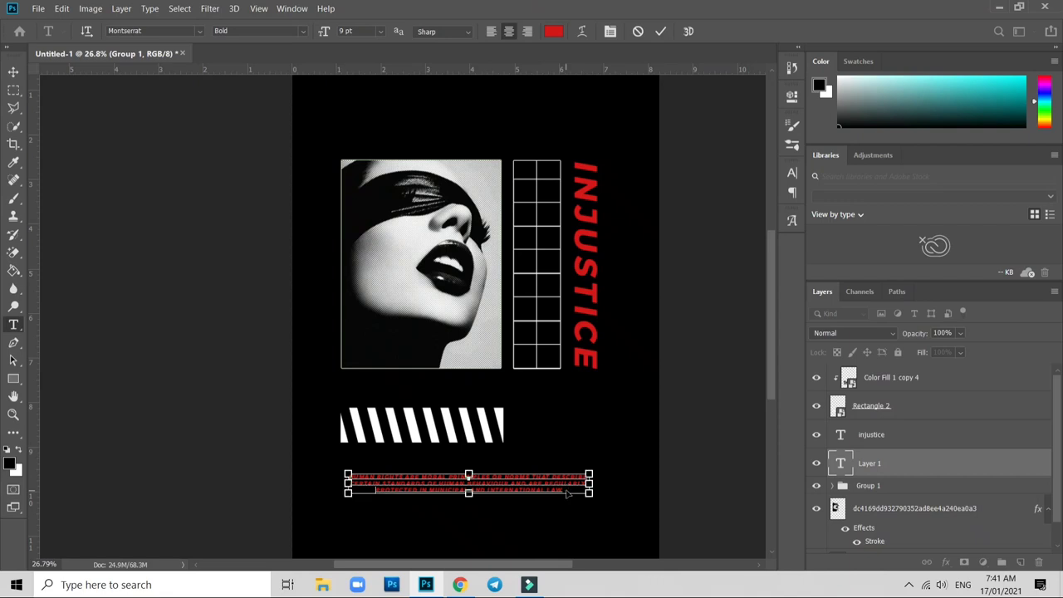
Left-align the paragraph and set it in white (#ffffff) Avenir Regular
key(ctrl+a)
click(492, 32)
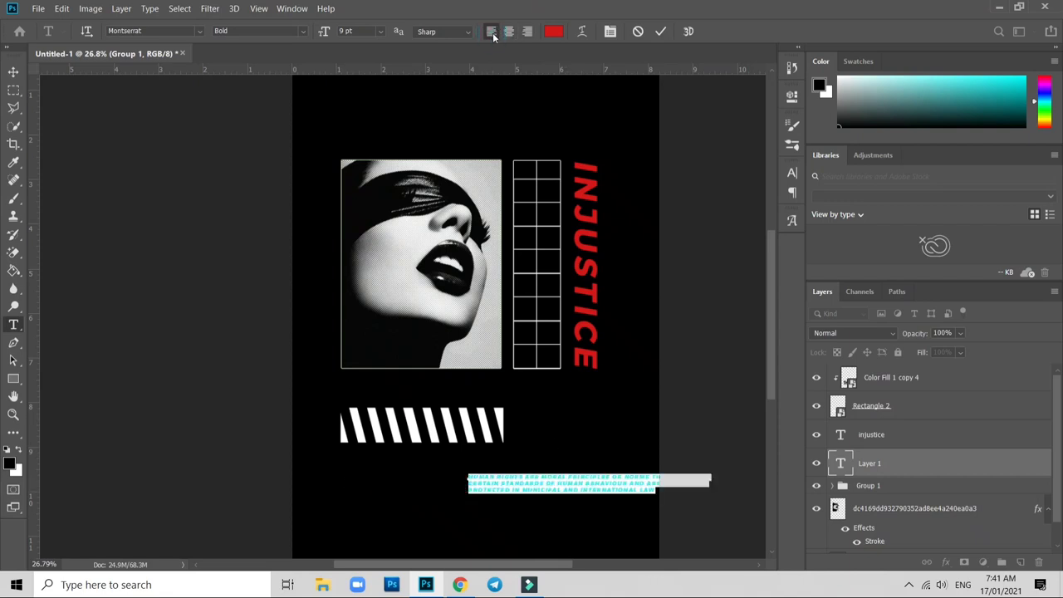
click(166, 31)
text(ave)
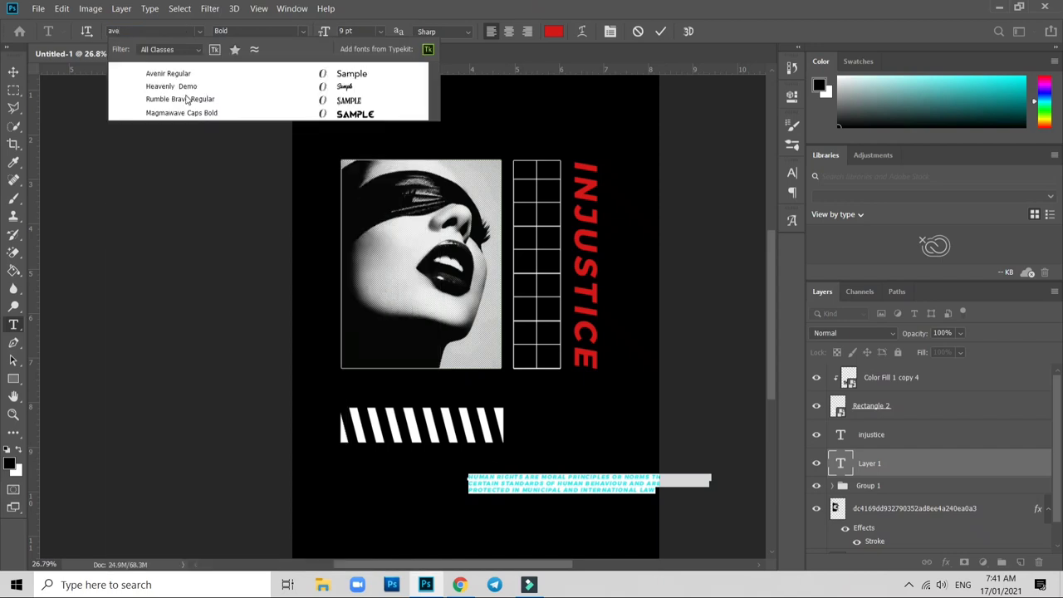
click(196, 74)
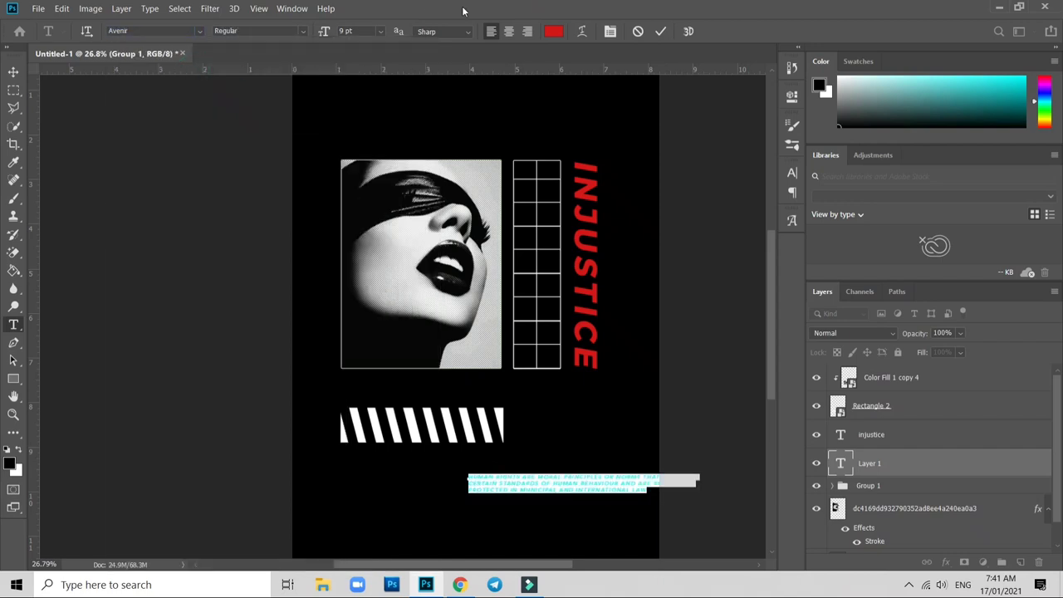
click(550, 33)
text(ffffff)
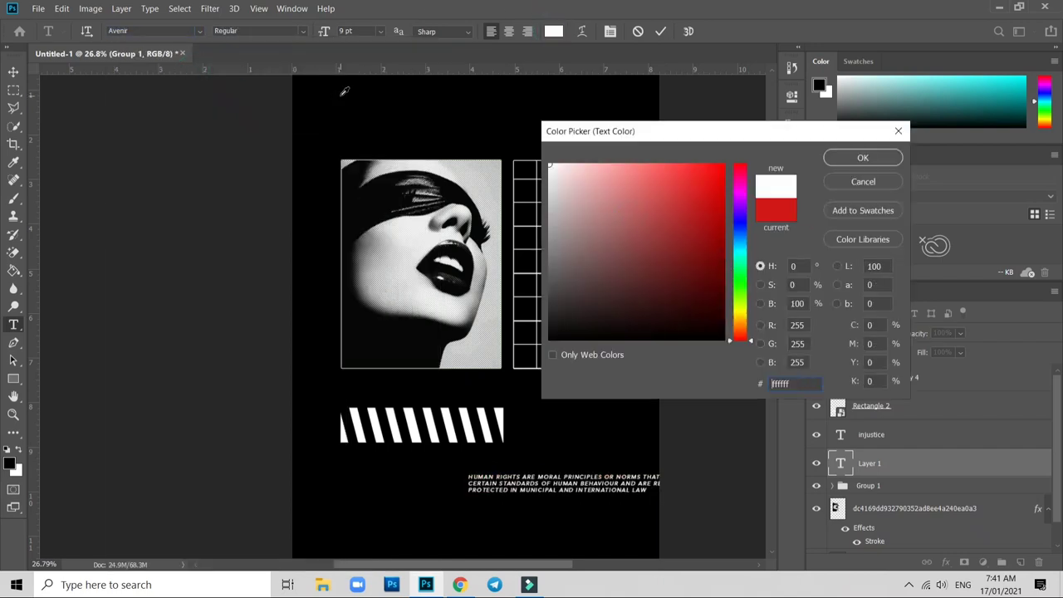
key(Return)
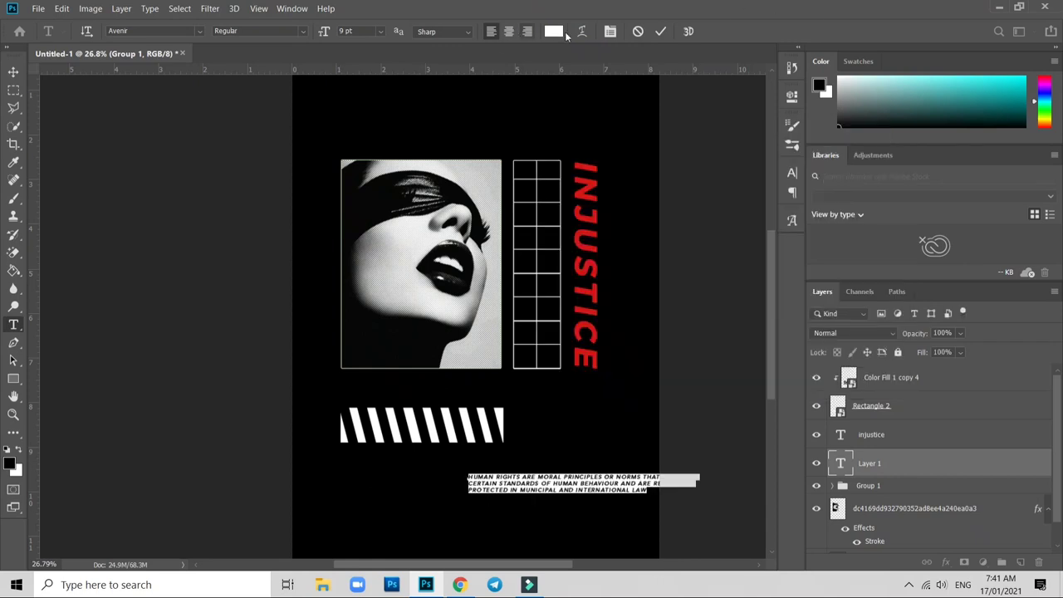
click(610, 31)
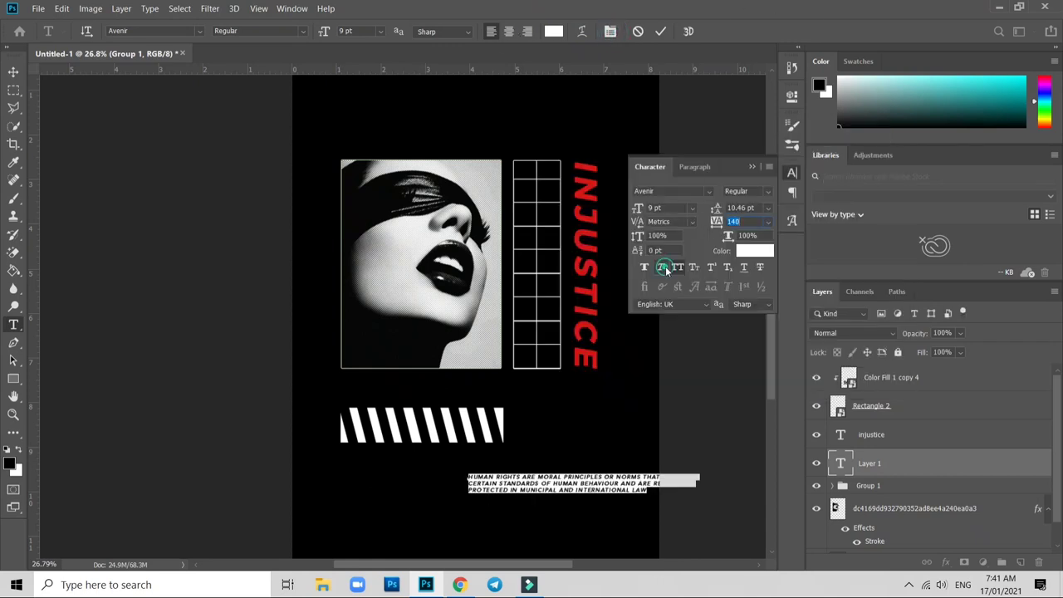
Move the paragraph up to sit directly beneath the face photo
click(13, 72)
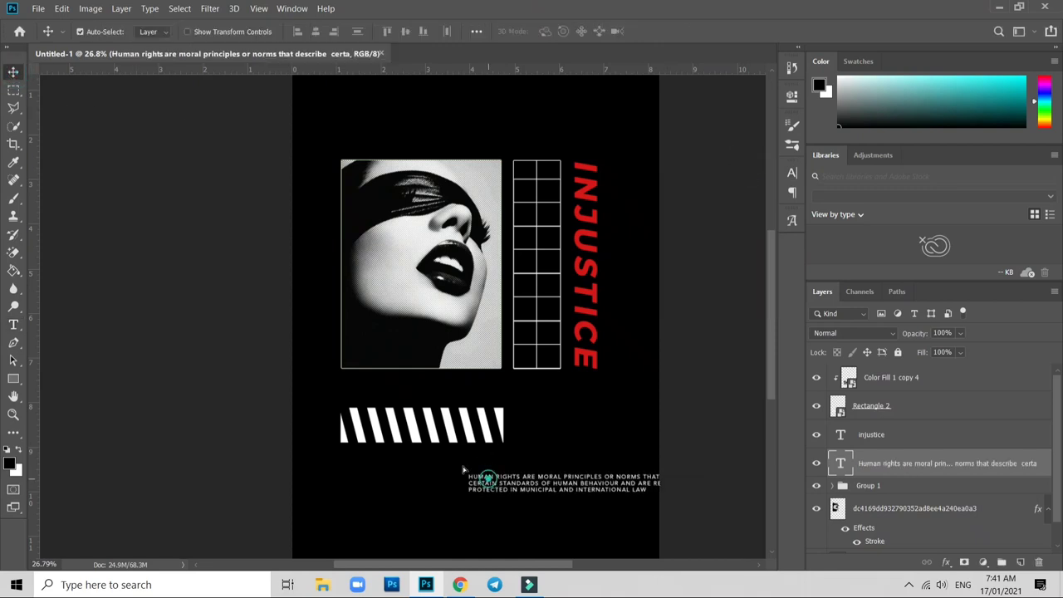
drag(489, 482, 356, 387)
key(Up)
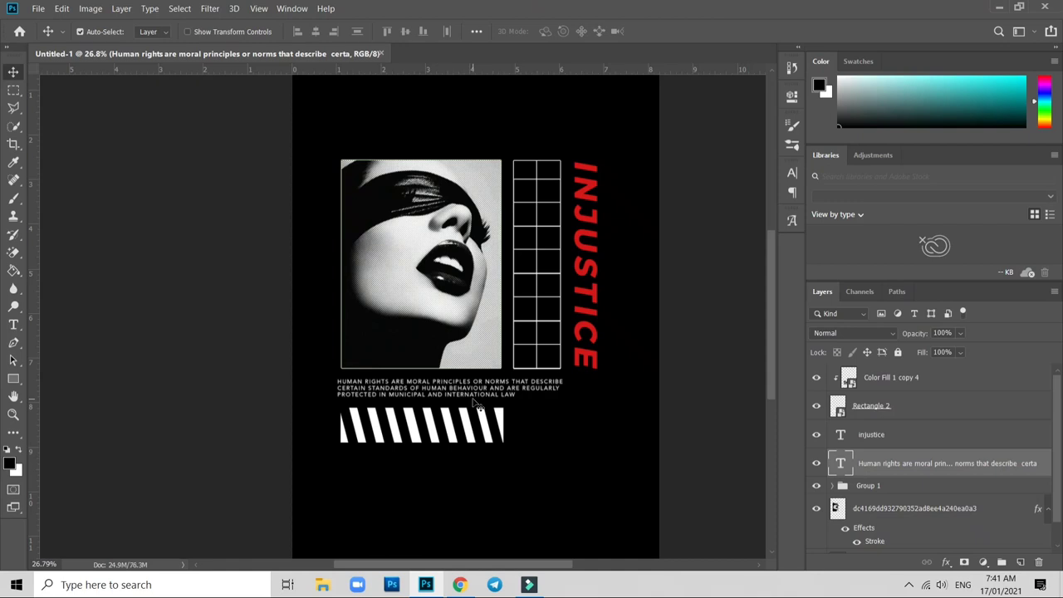
key(Up)
key(Up)
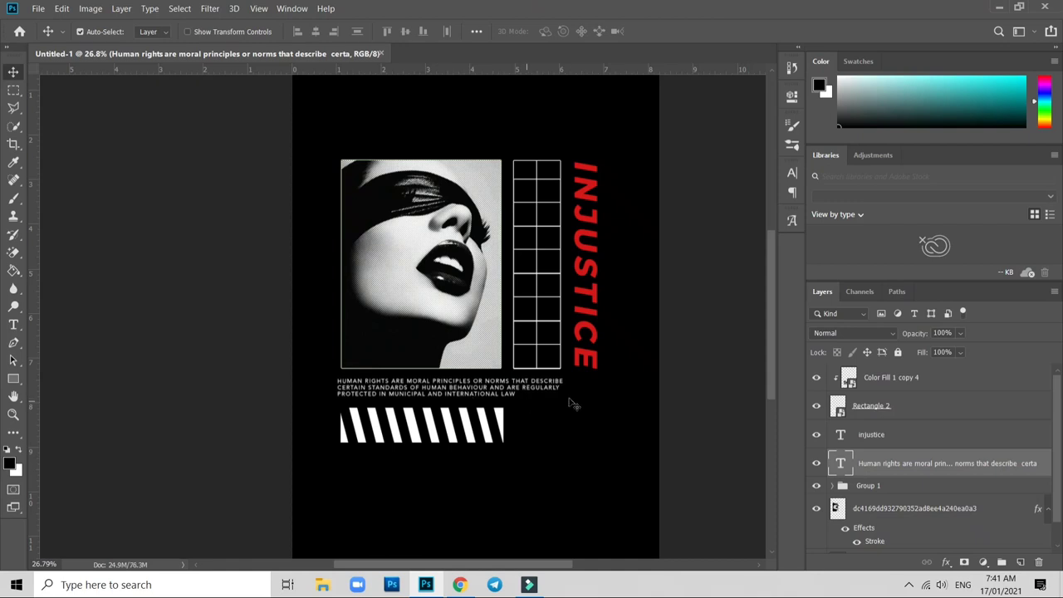
scroll(593, 406, up, 1)
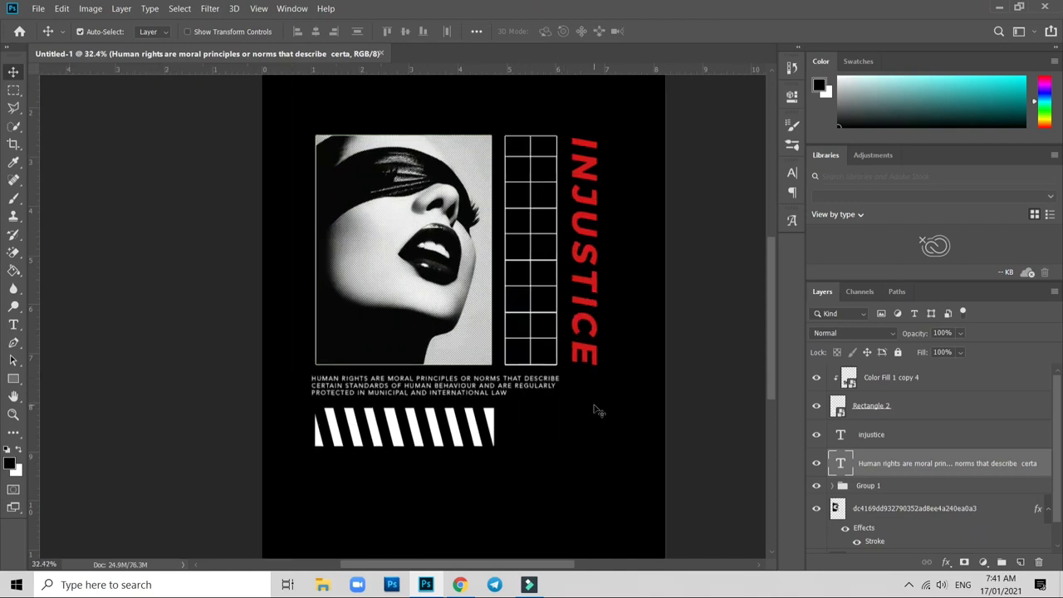
scroll(595, 408, up, 1)
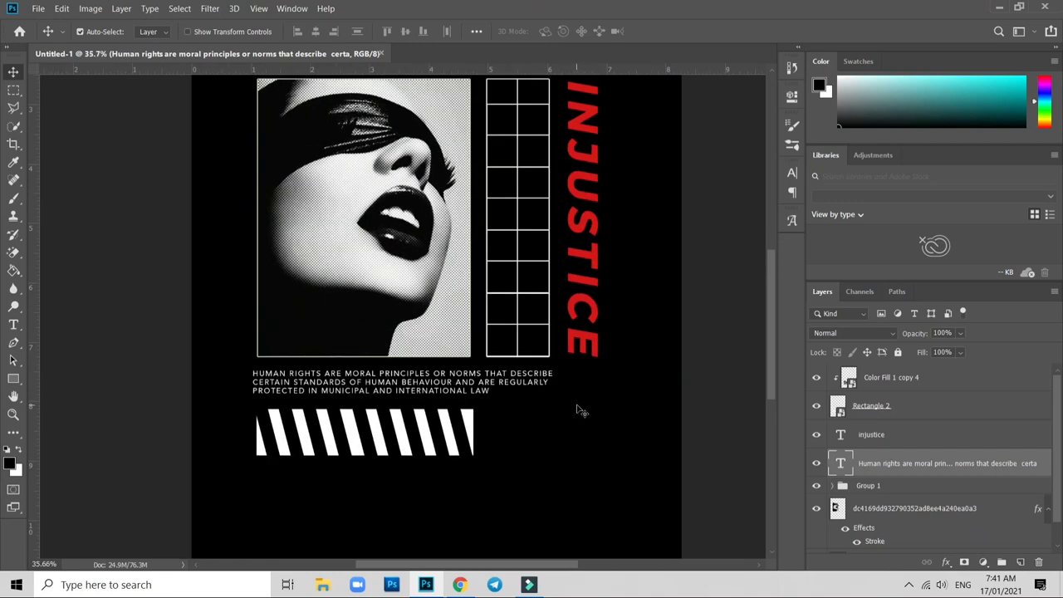
scroll(566, 415, down, 1)
scroll(531, 417, down, 1)
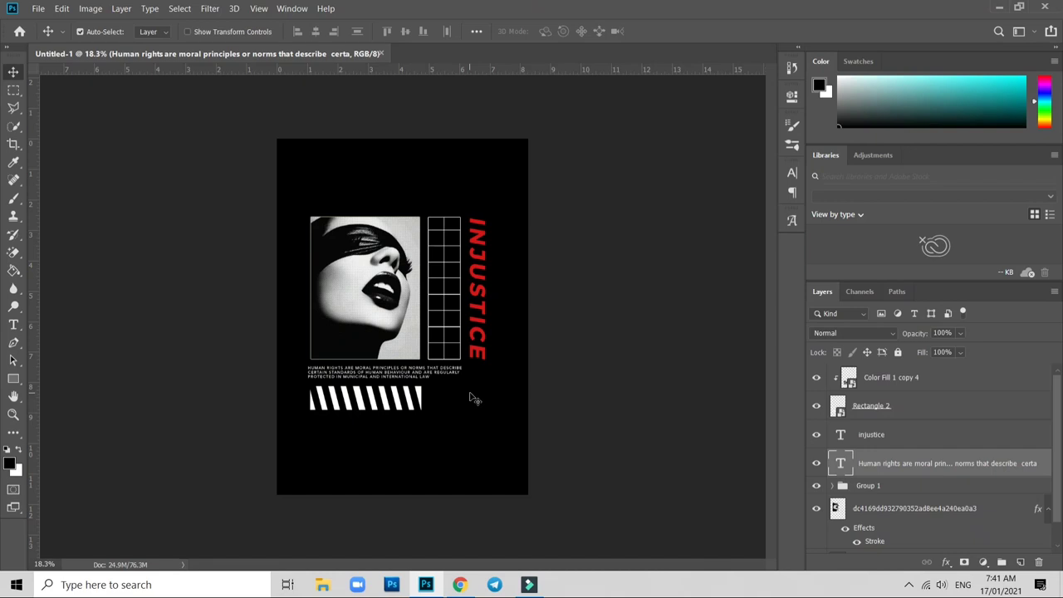
Select the striped bar layers and nudge them slightly left
drag(451, 439, 310, 369)
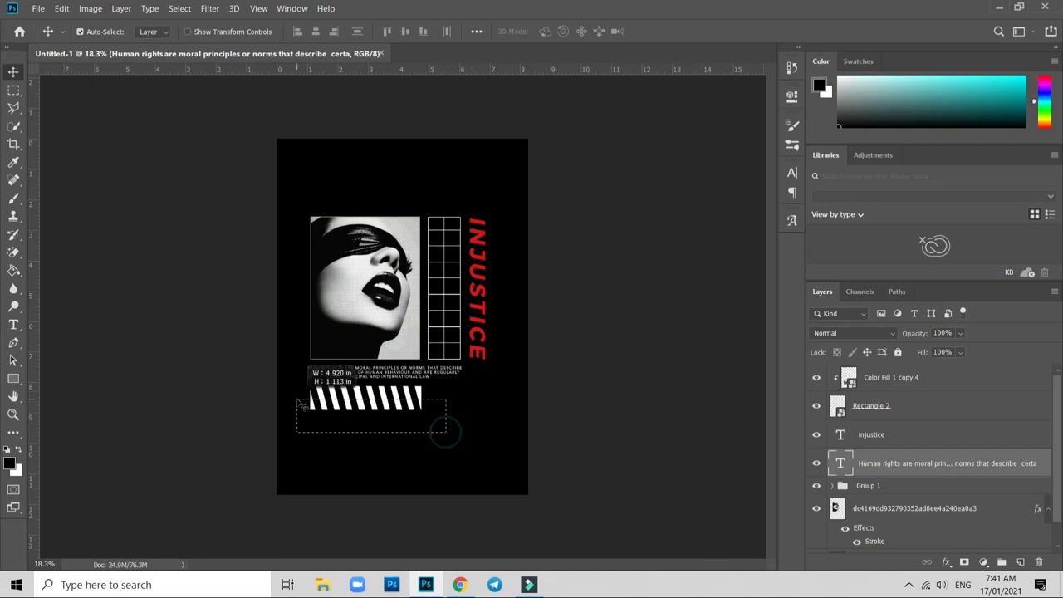
key(shift+Left)
key(shift+Right)
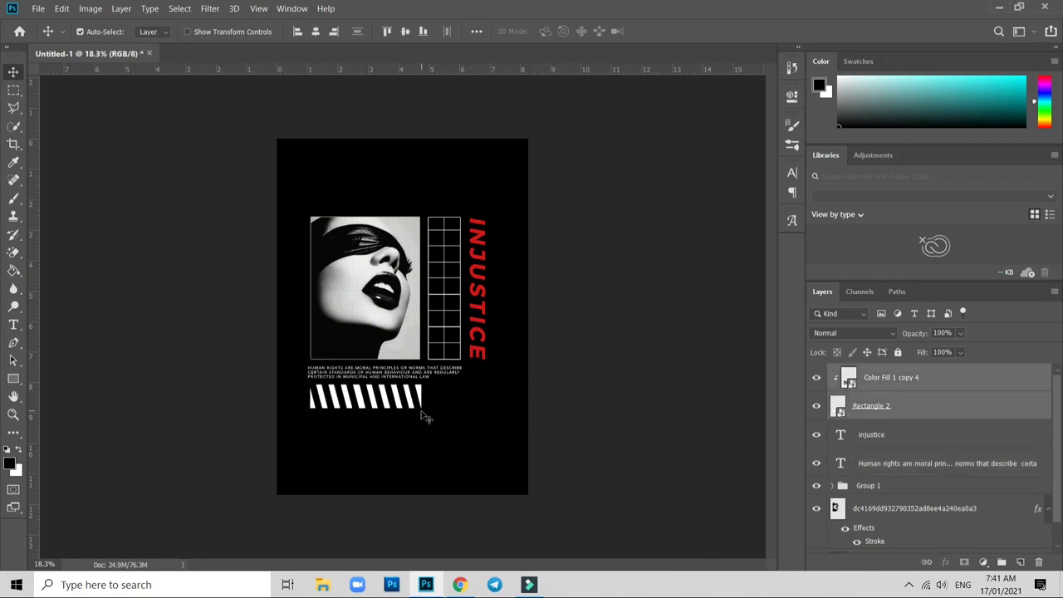
key(shift+Left)
scroll(468, 408, up, 1)
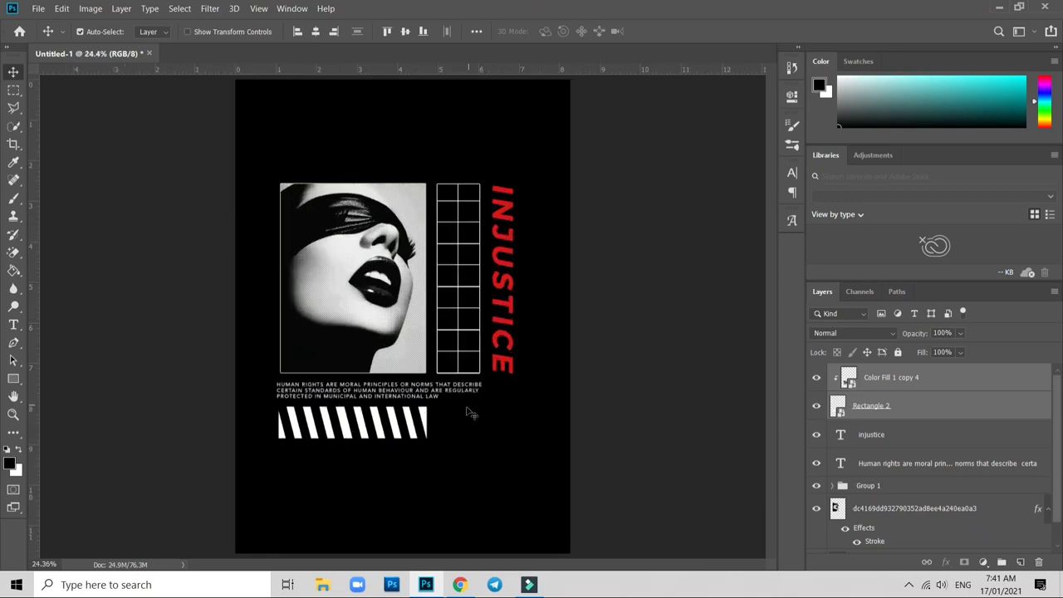
Add a 100% text line below the stripe bar and enlarge it
key(t)
click(467, 482)
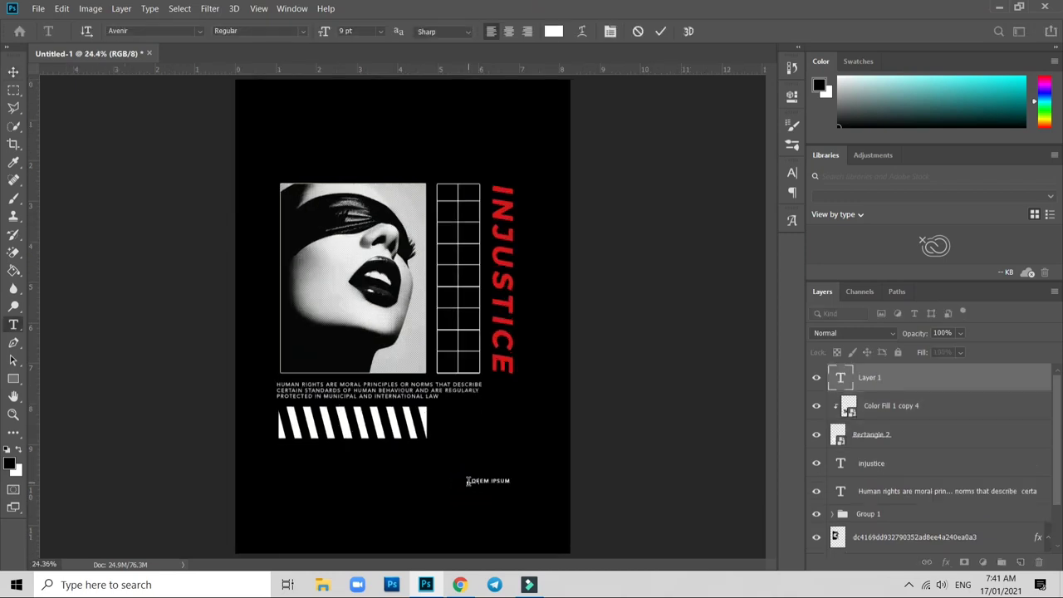
key(ctrl+a)
key(ctrl+Return)
key(ctrl+t)
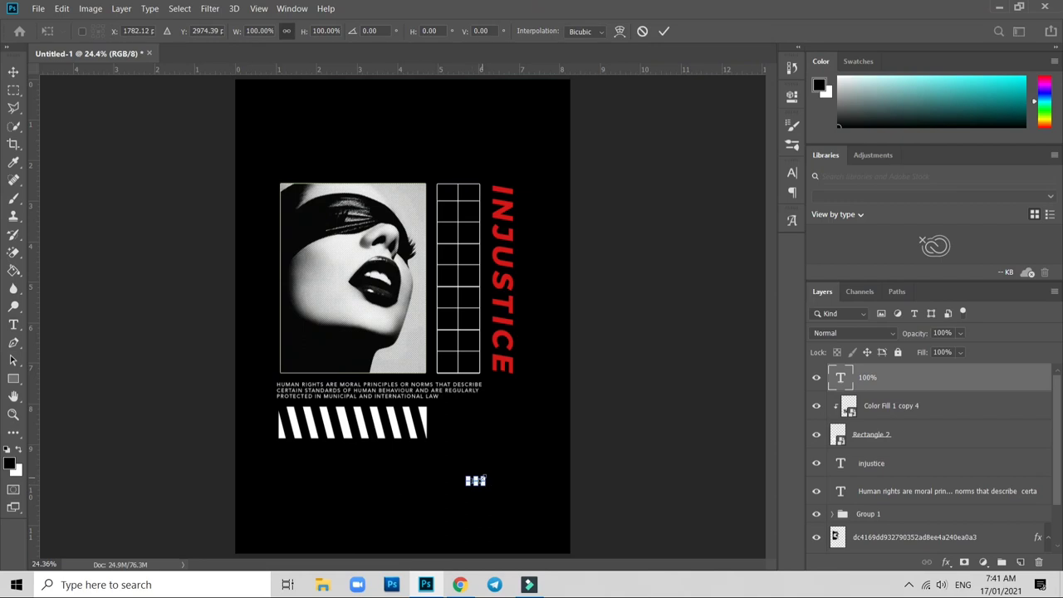
drag(490, 473, 528, 459)
key(Return)
Set the 100% text in Helvetica Neue with tracking -100
key(t)
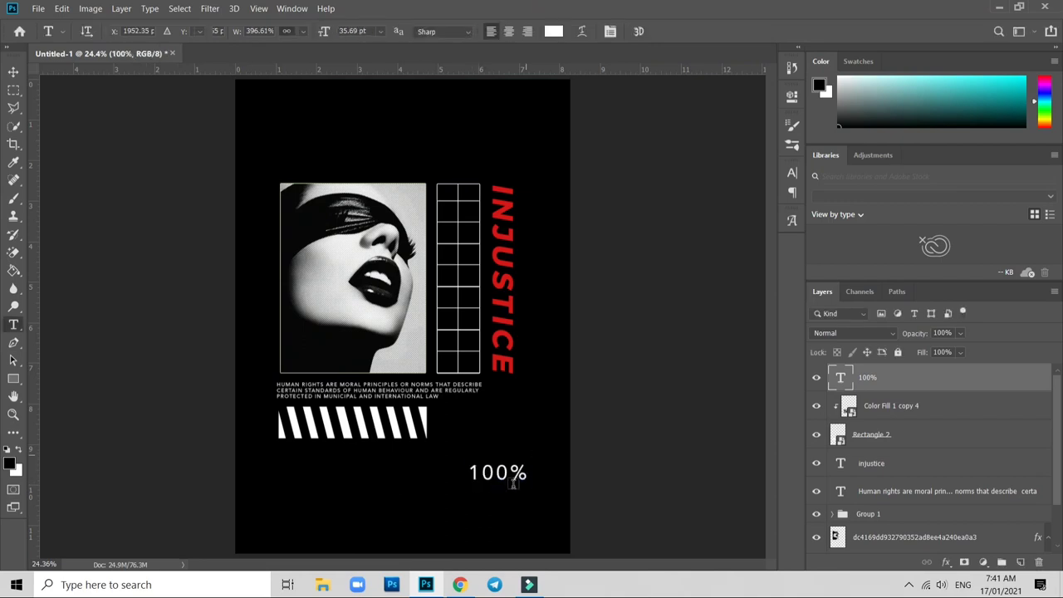
double_click(510, 475)
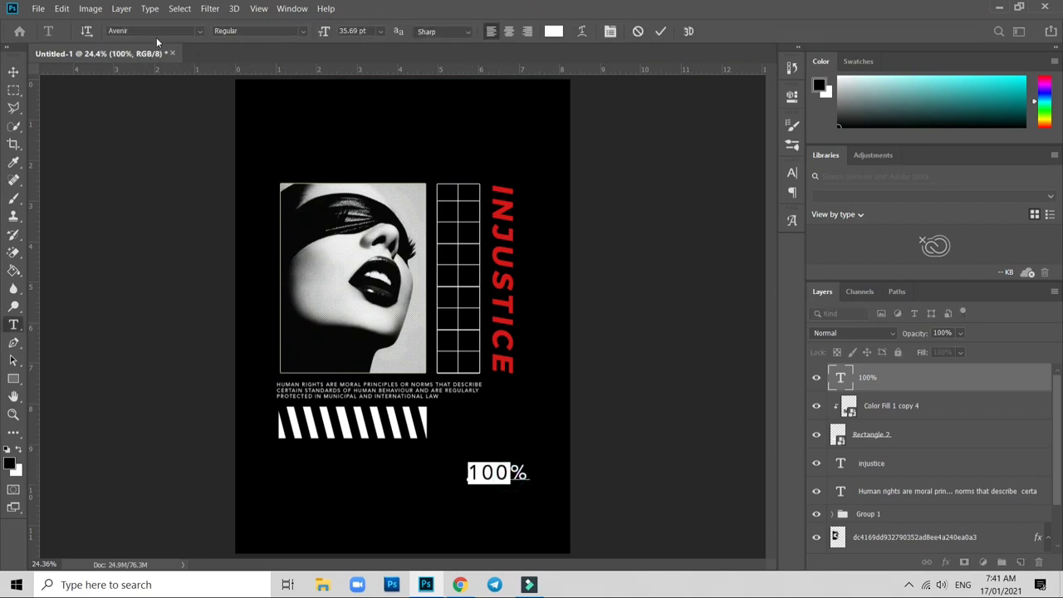
click(156, 35)
text(he)
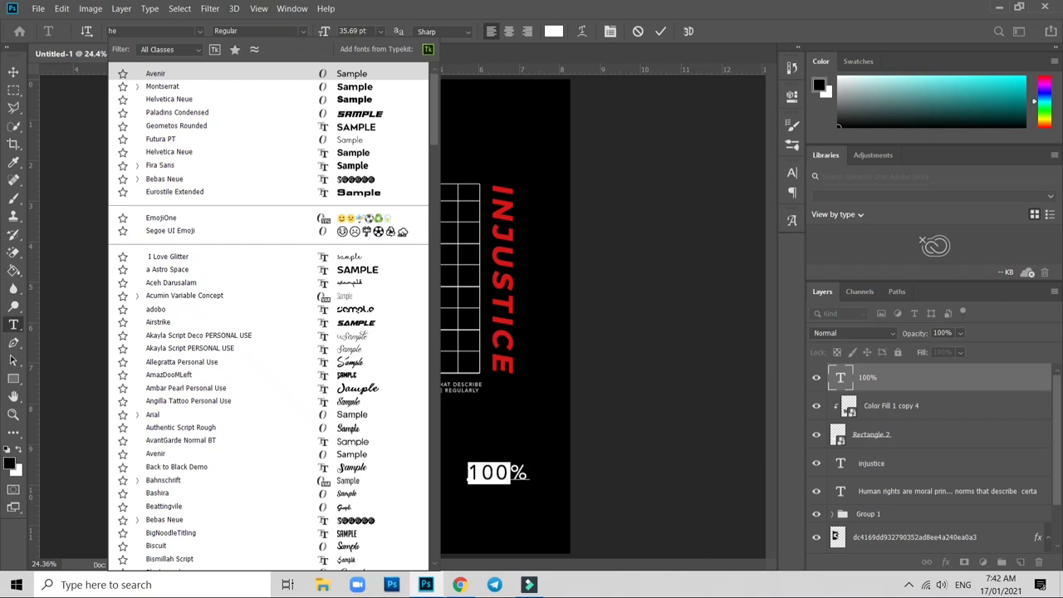
text(ve)
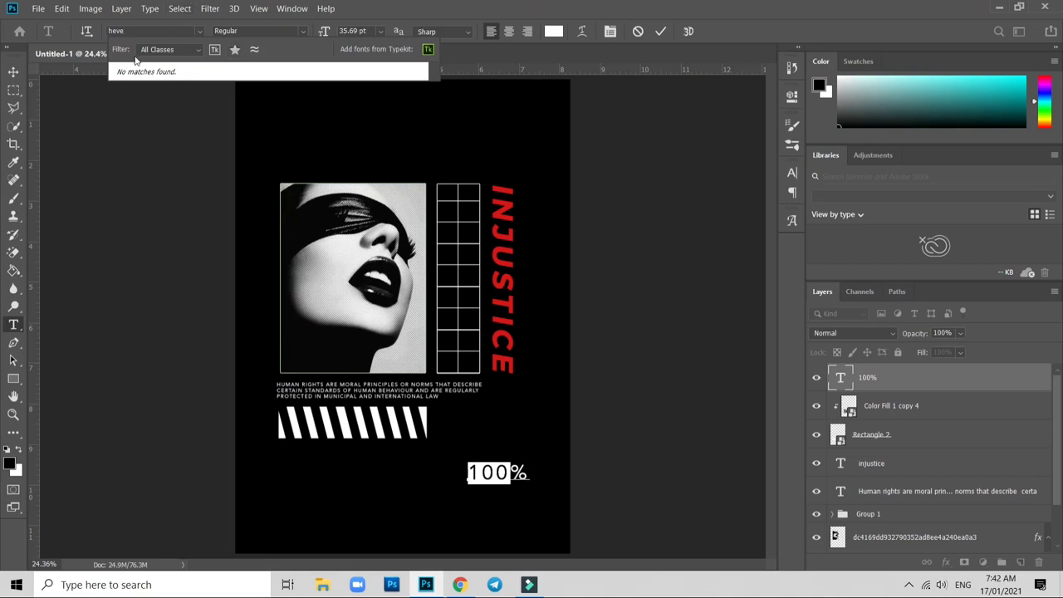
click(165, 29)
key(BackSpace)
key(BackSpace)
text(l)
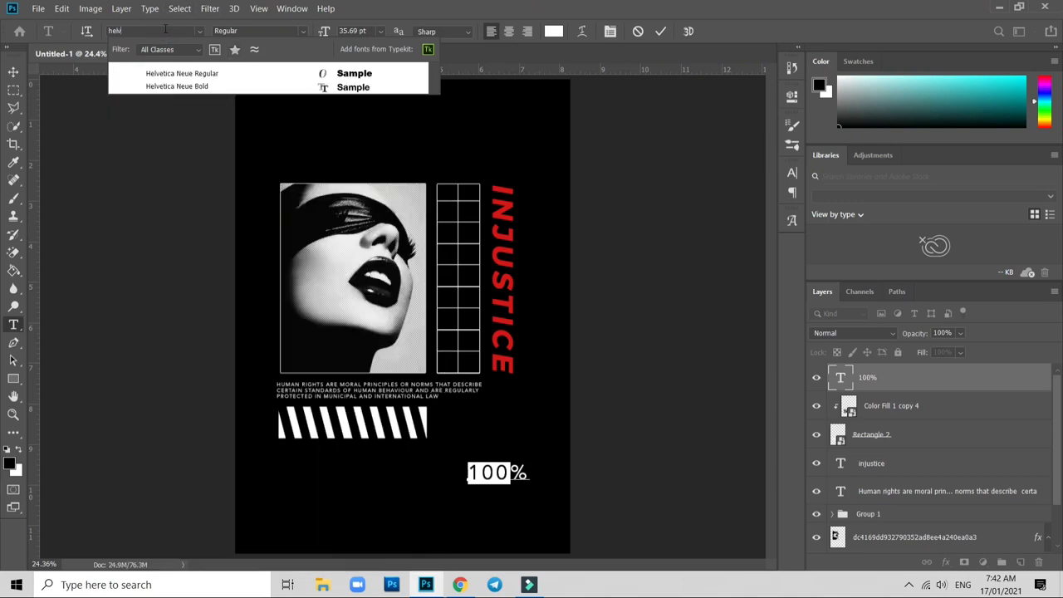
click(211, 75)
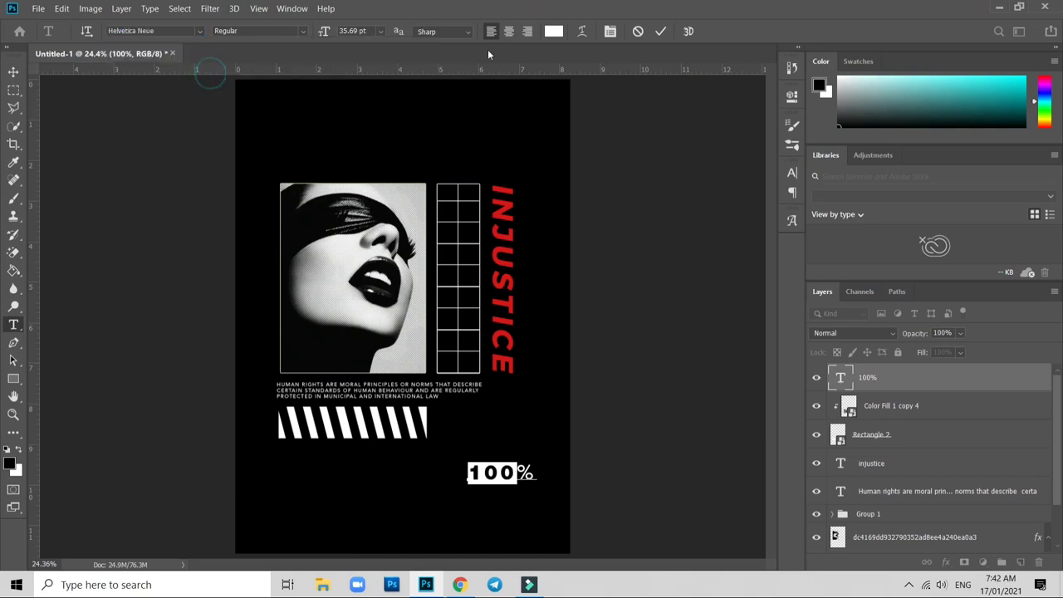
click(611, 31)
click(731, 222)
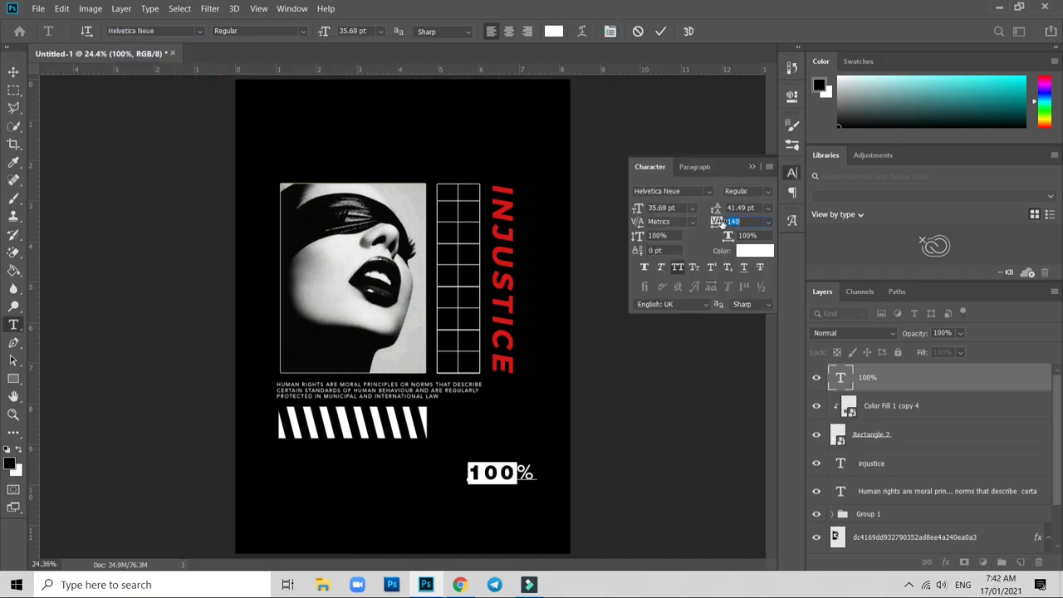
drag(723, 223, 716, 223)
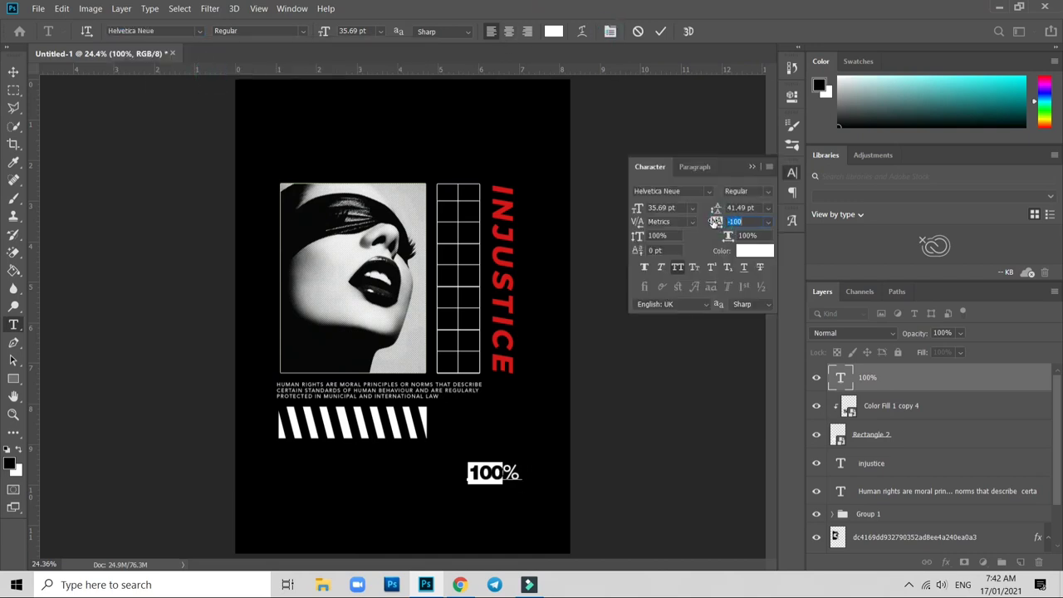
click(754, 169)
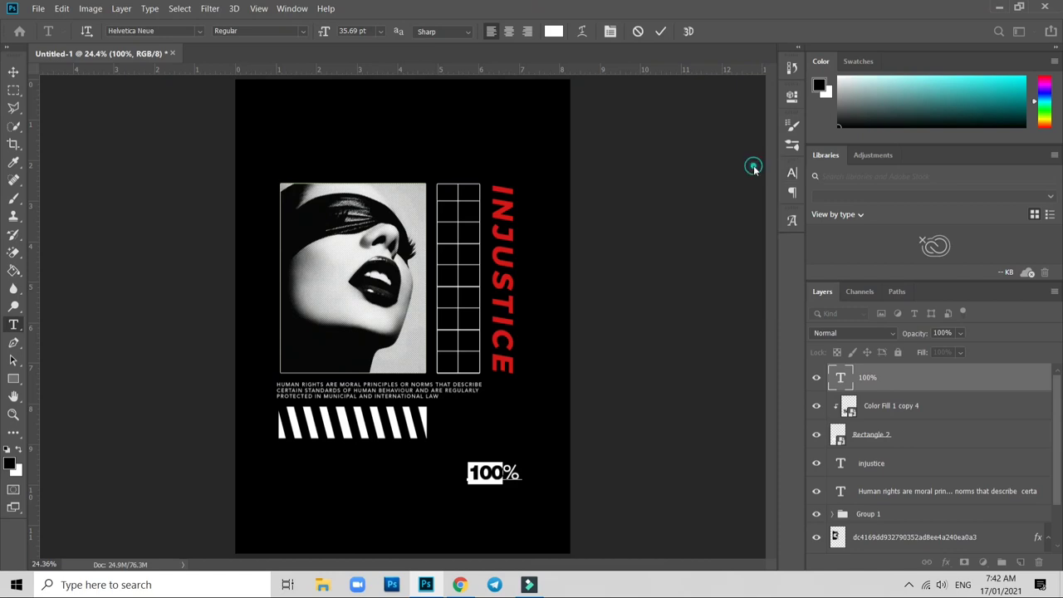
Move the 100% text up near the stripe bar, below INJUSTICE
click(13, 71)
drag(498, 473, 469, 416)
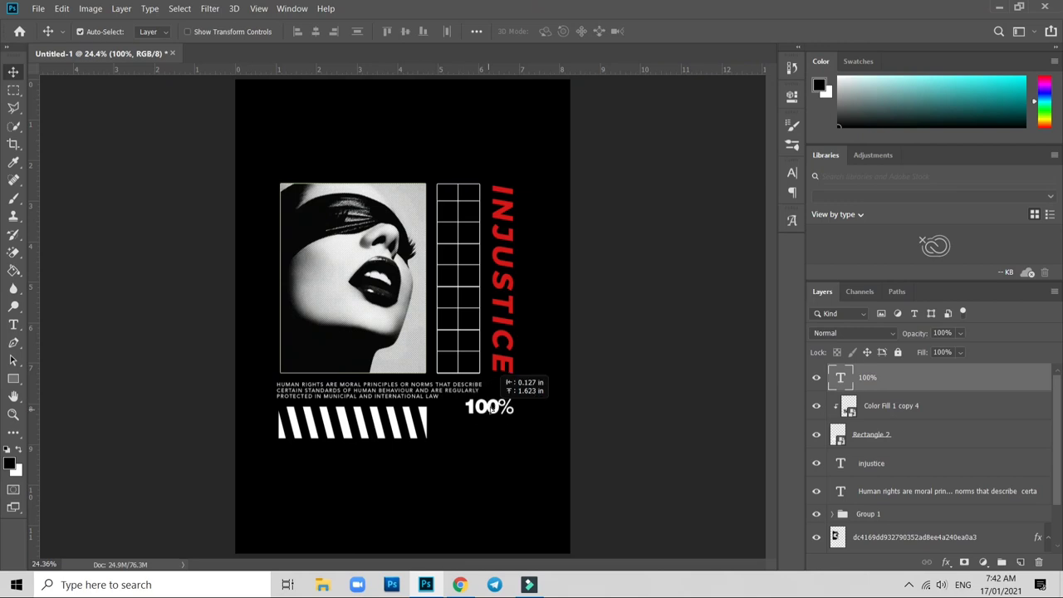
drag(466, 414, 486, 404)
Shrink the human-rights paragraph to about 73% width
click(477, 397)
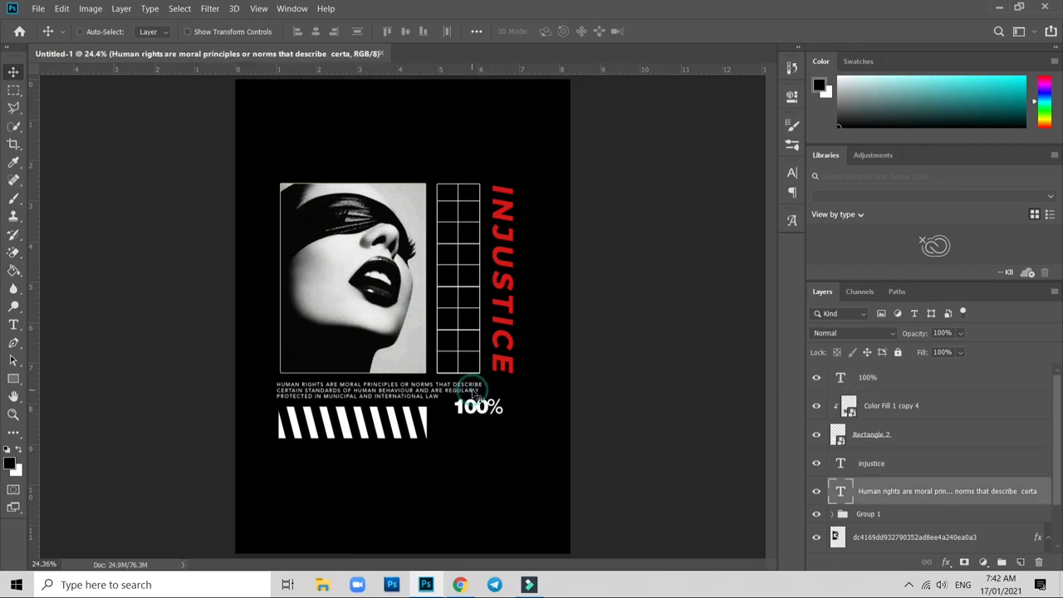
key(ctrl+t)
drag(482, 398, 430, 397)
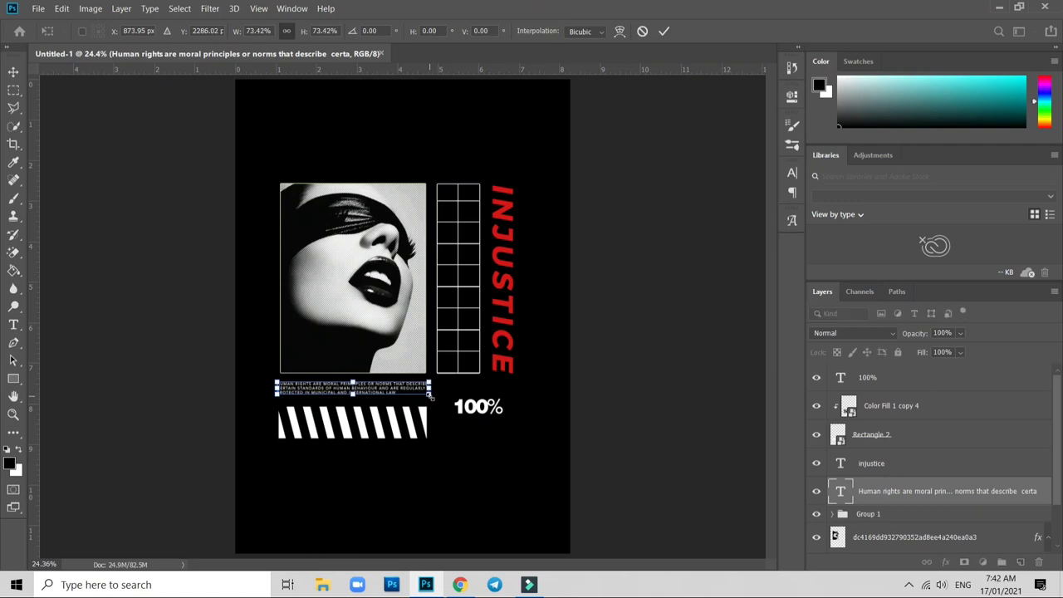
key(Return)
Place 100% beside the paragraph under the grid, scaled to about 112%
drag(490, 412, 474, 396)
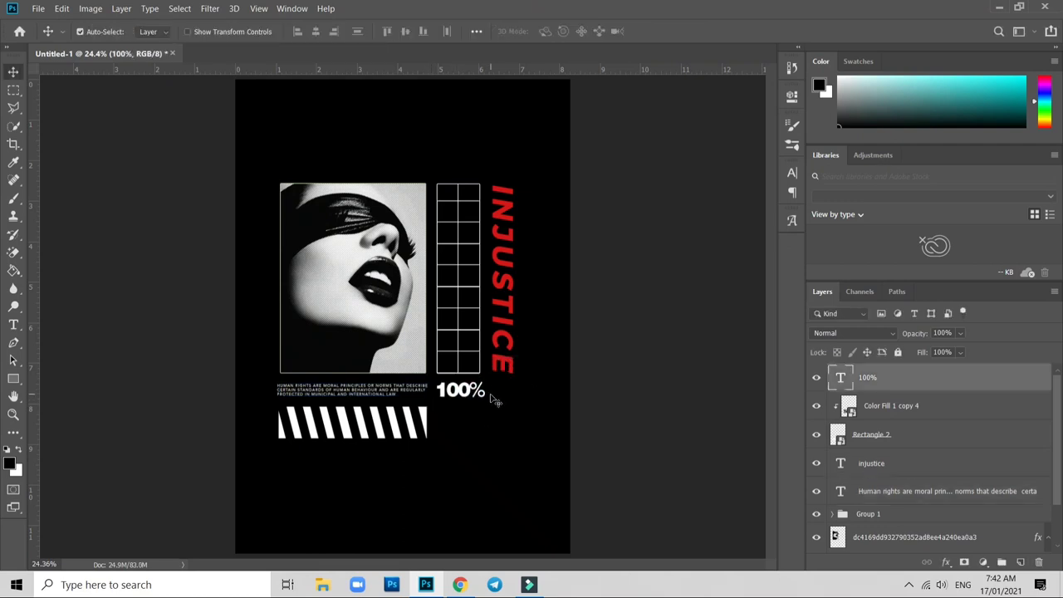
key(ctrl+t)
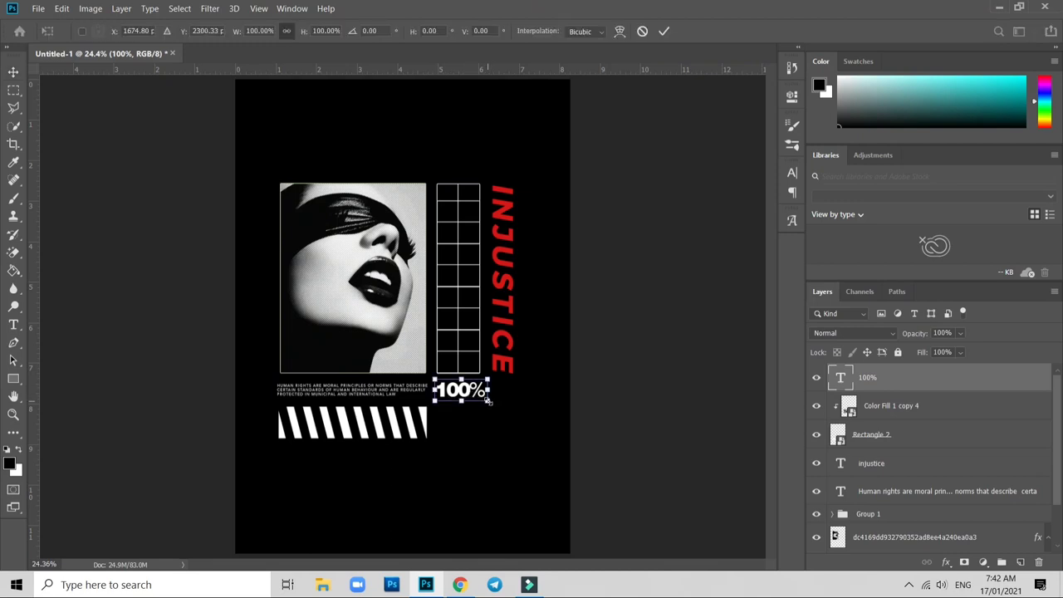
drag(489, 402, 497, 405)
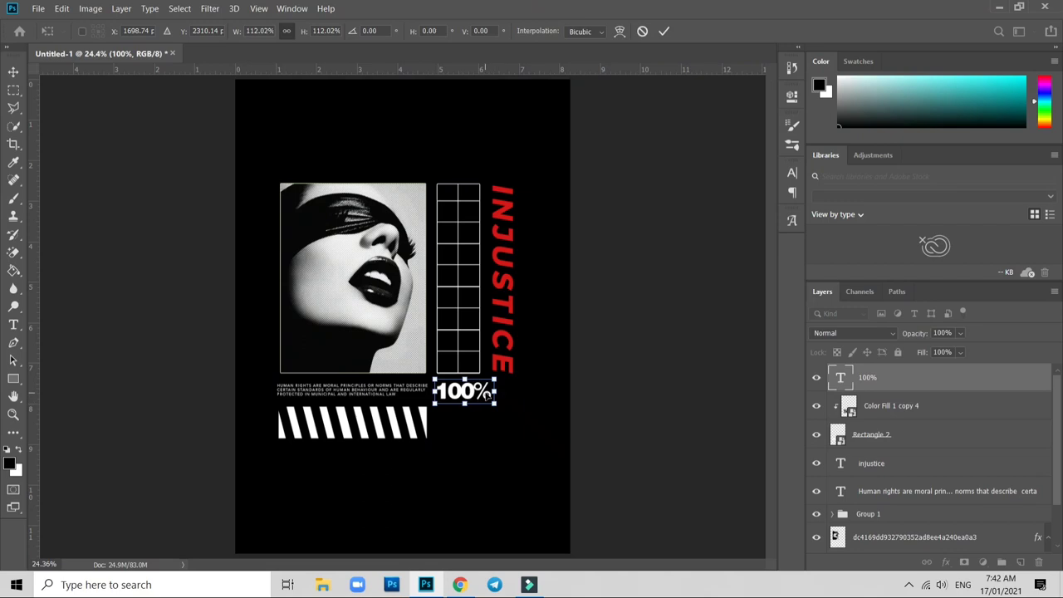
key(Return)
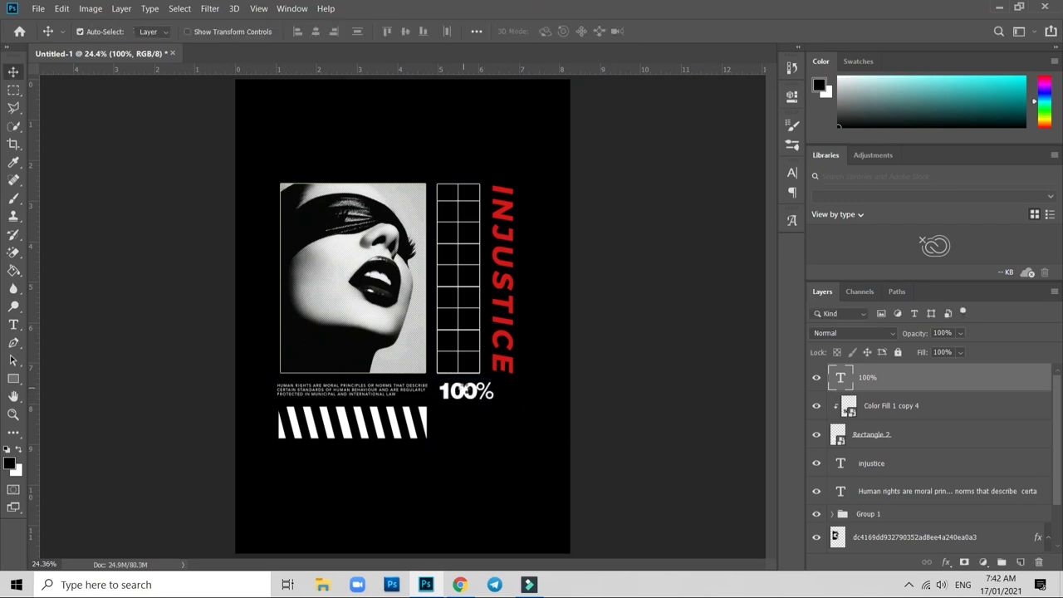
Nudge the stripe bar down two steps
scroll(470, 395, up, 3)
scroll(452, 410, up, 2)
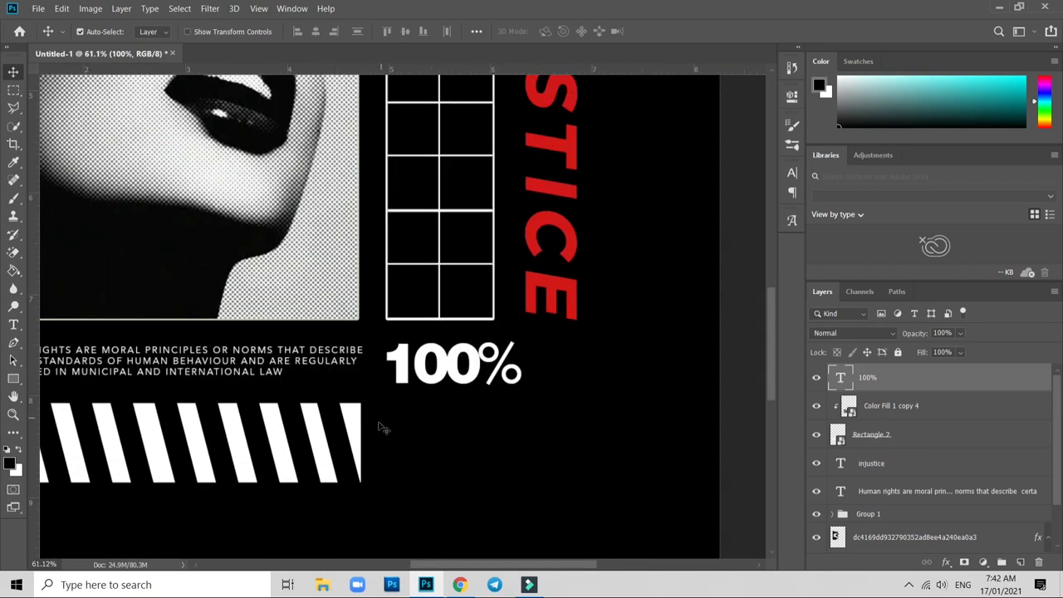
click(184, 408)
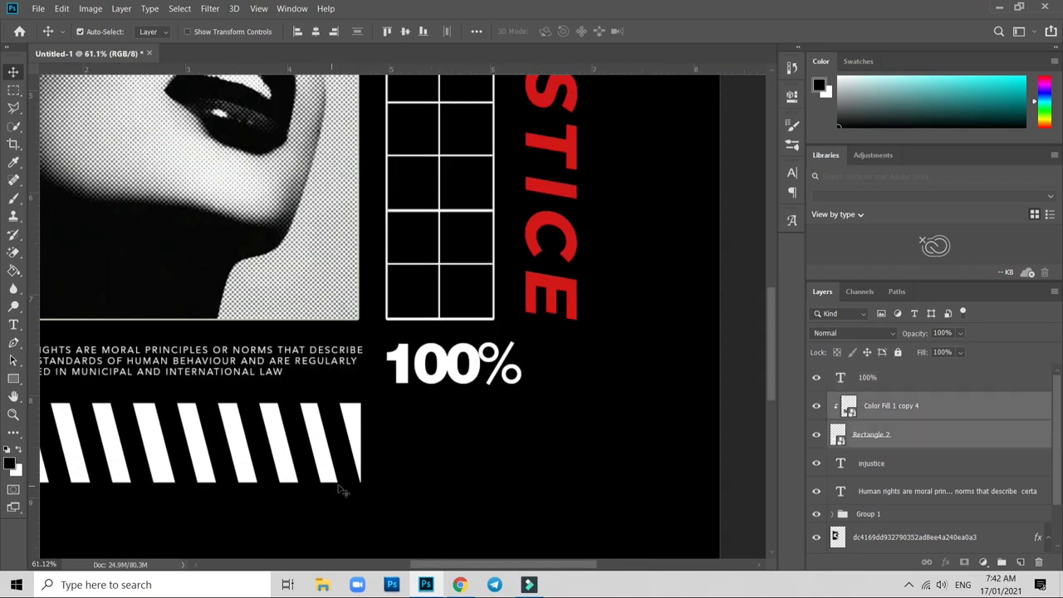
key(Down)
key(Down)
key(Down)
key(Down)
key(Down)
key(Down)
key(Down)
key(Down)
key(Down)
key(Down)
key(Down)
key(Down)
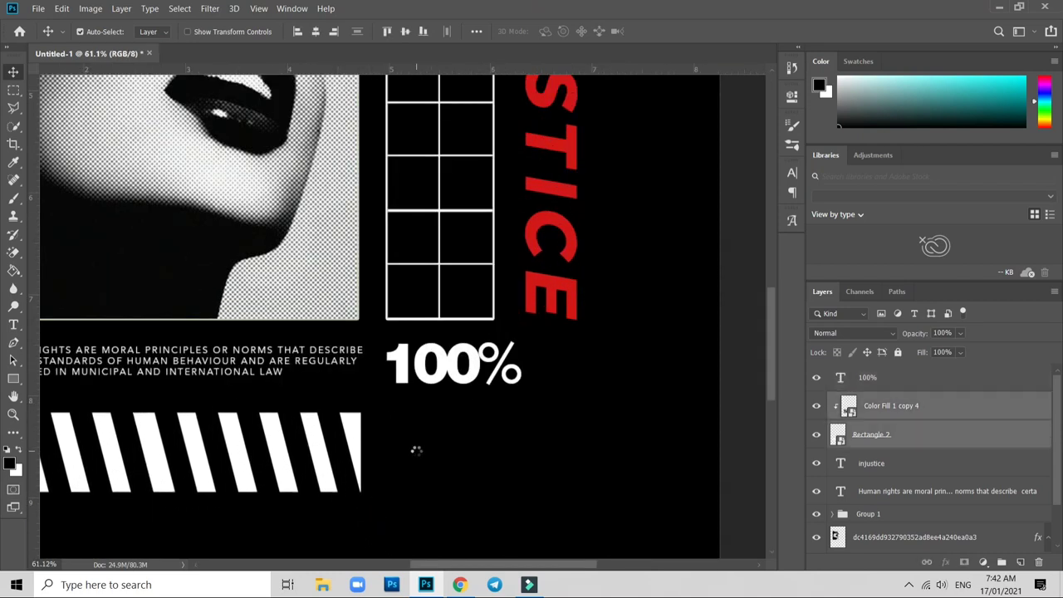
key(Down)
key(Down)
key(Down)
key(Down)
key(Down)
key(Down)
key(Down)
key(Down)
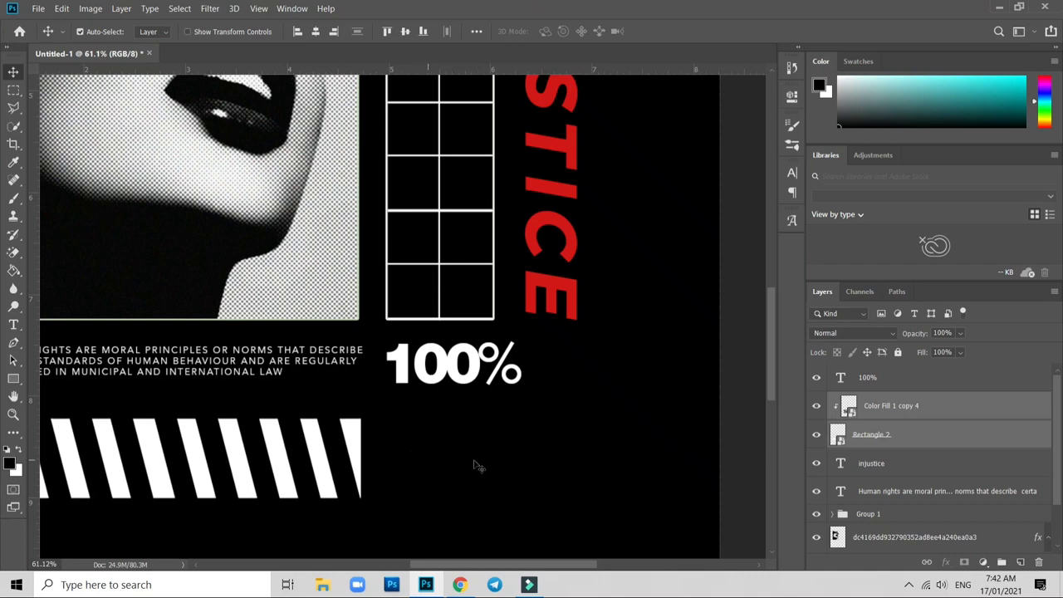
Type HUMAN RIGHTS below 100% with tracking 60 and RIGHTS in Avenir
key(t)
click(483, 453)
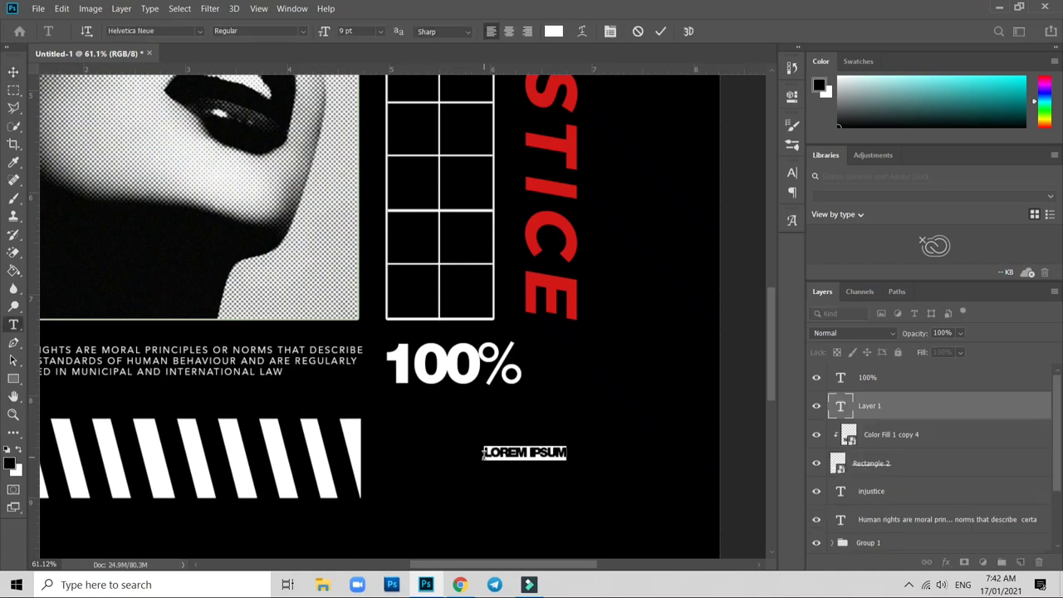
text(HUMAN RIGHTS)
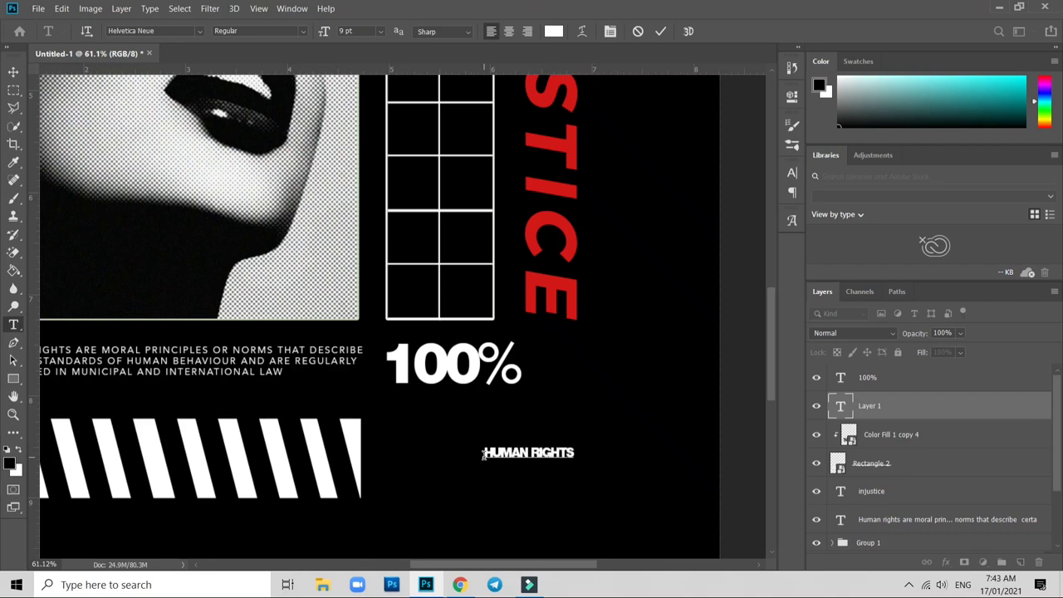
key(ctrl+a)
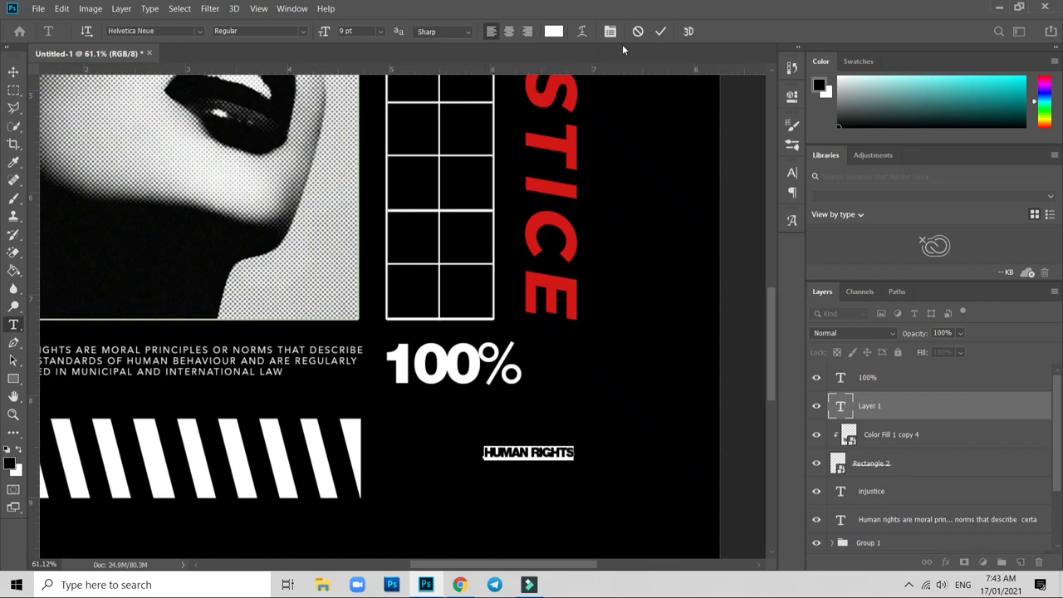
click(610, 31)
drag(717, 221, 721, 222)
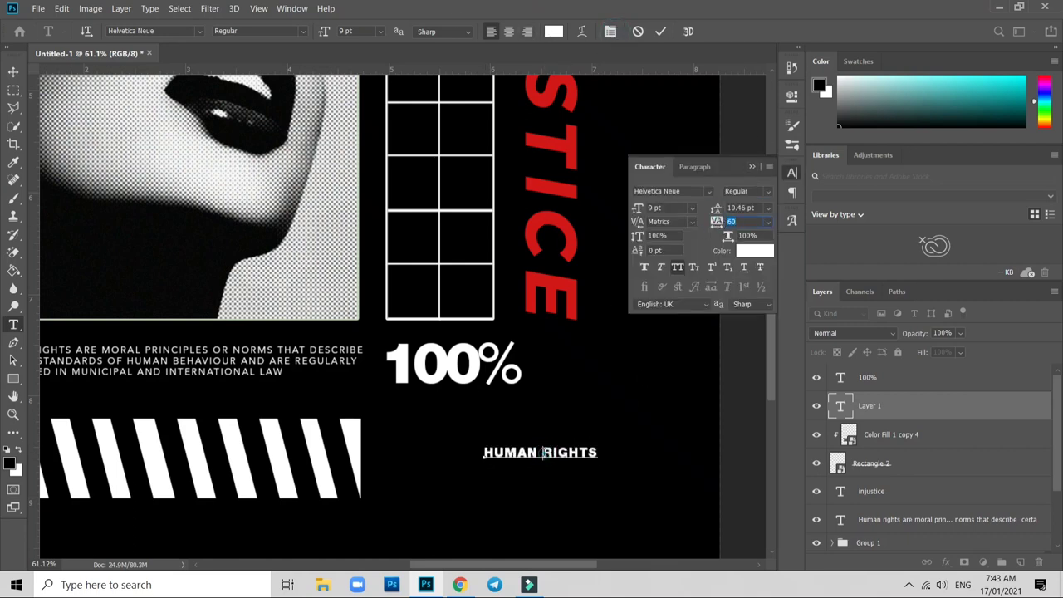
drag(541, 452, 657, 383)
click(707, 192)
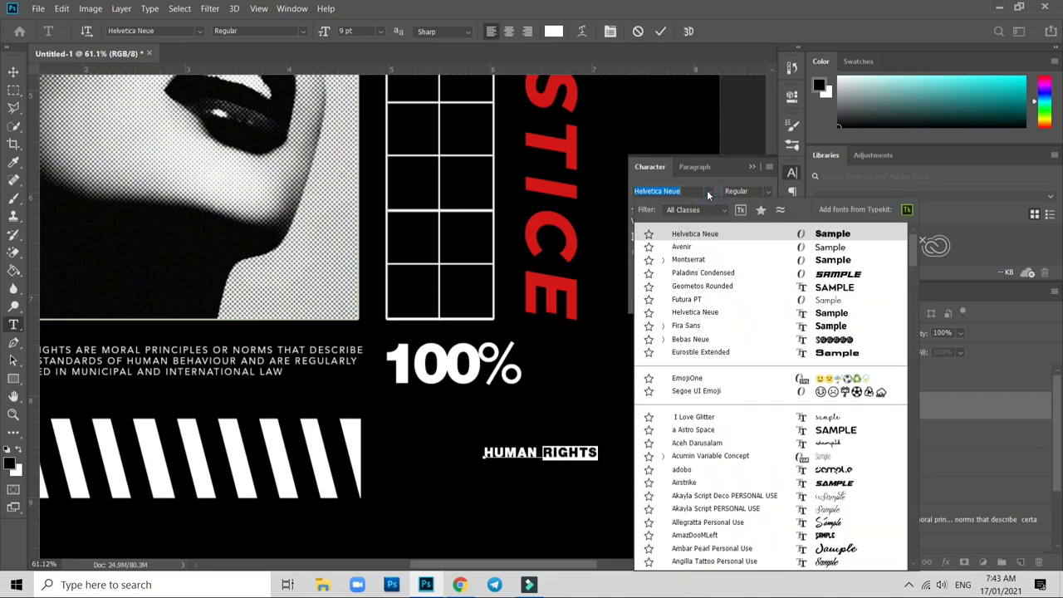
click(696, 246)
click(750, 167)
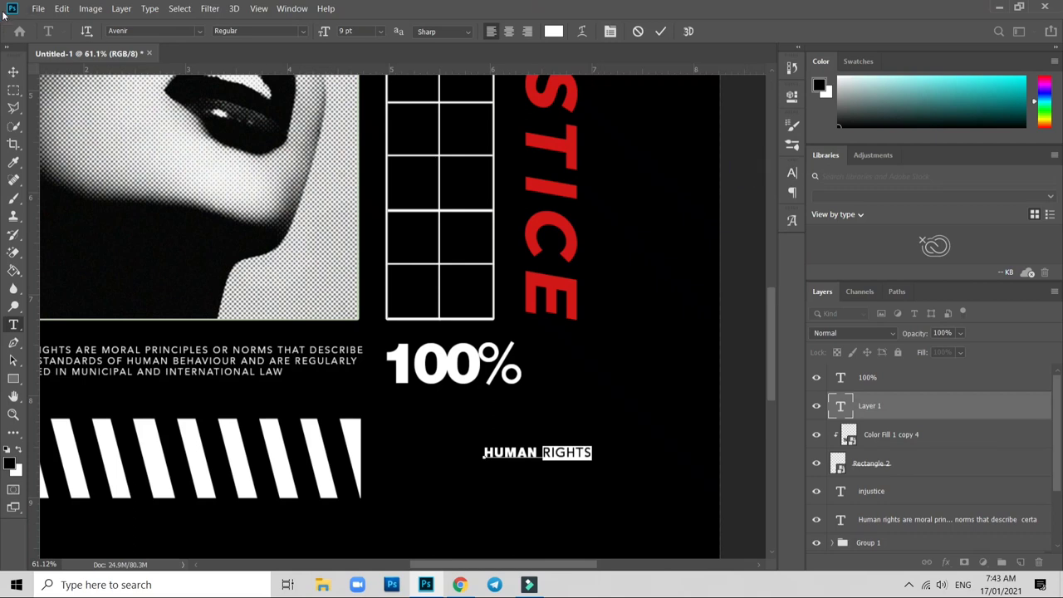
click(13, 72)
Move HUMAN RIGHTS under the 100% and scale it to about 124%
drag(523, 453, 427, 397)
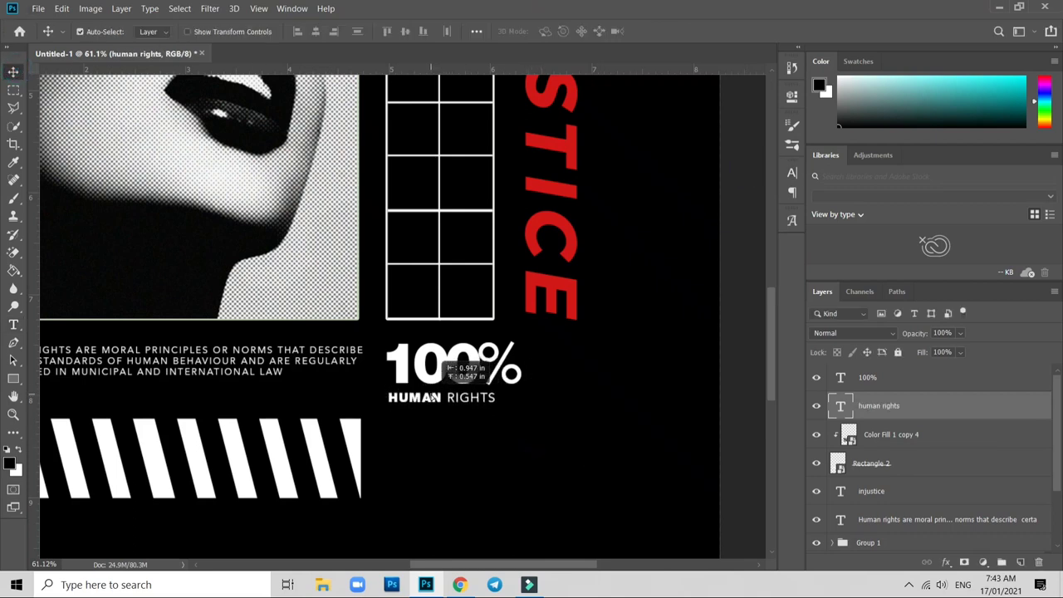
key(ctrl+t)
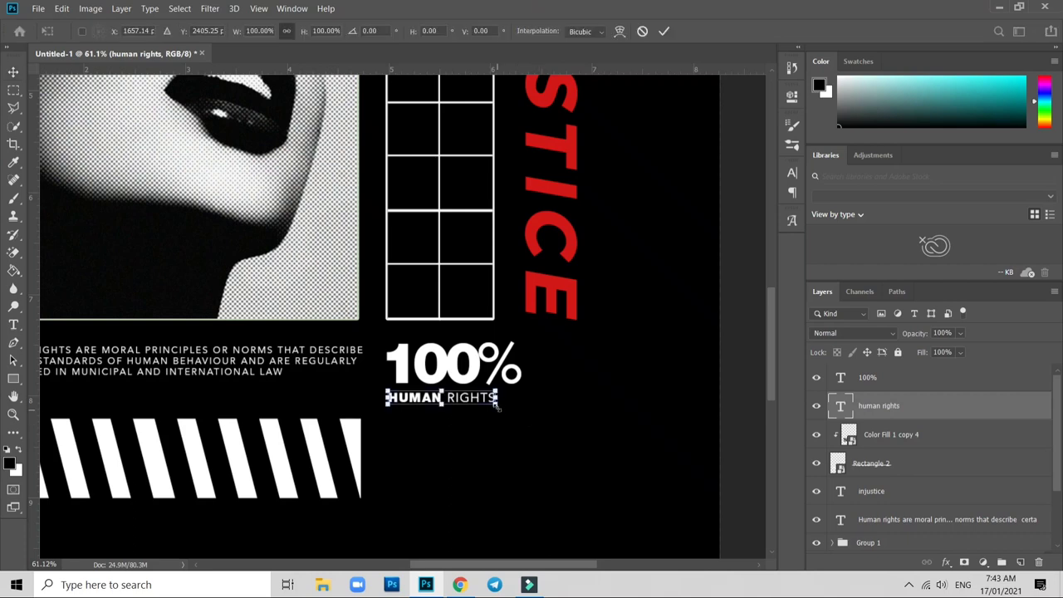
drag(498, 404, 523, 413)
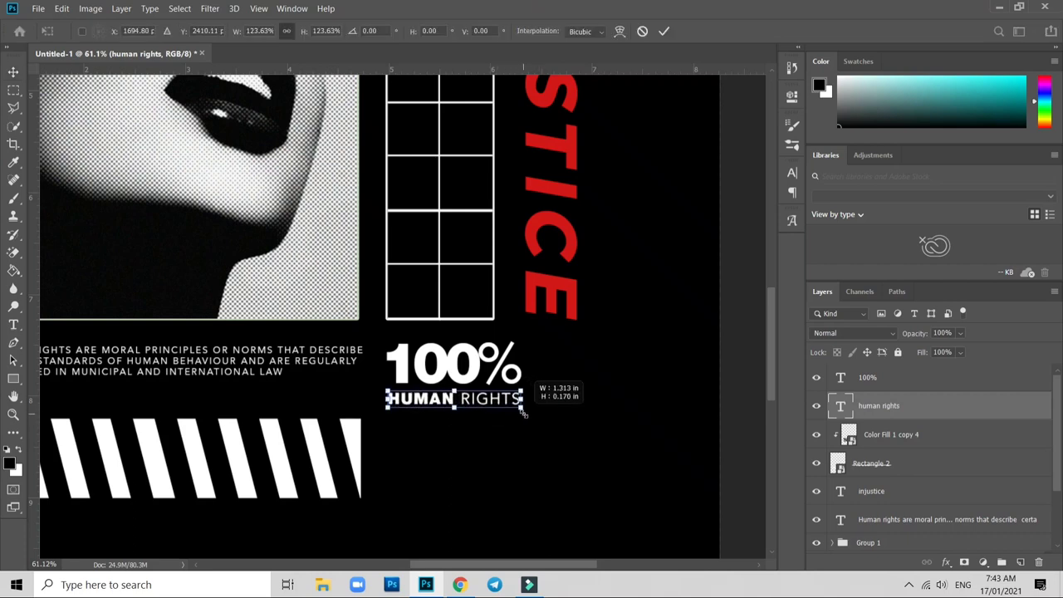
key(Return)
Nudge 100% and HUMAN RIGHTS together slightly left, then fit the poster in view
scroll(527, 420, down, 2)
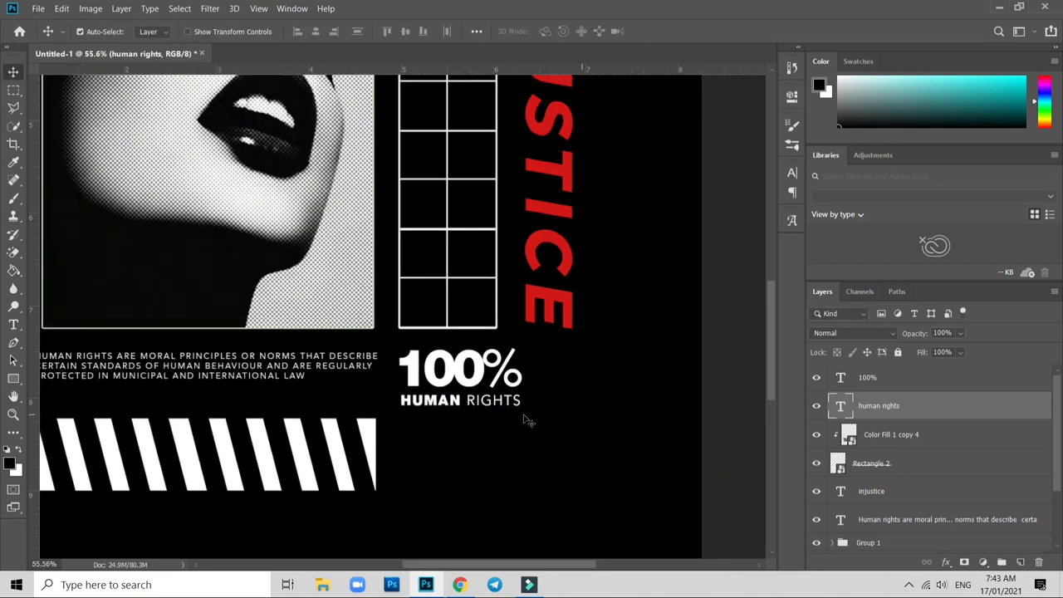
scroll(527, 420, down, 1)
shift+click(498, 373)
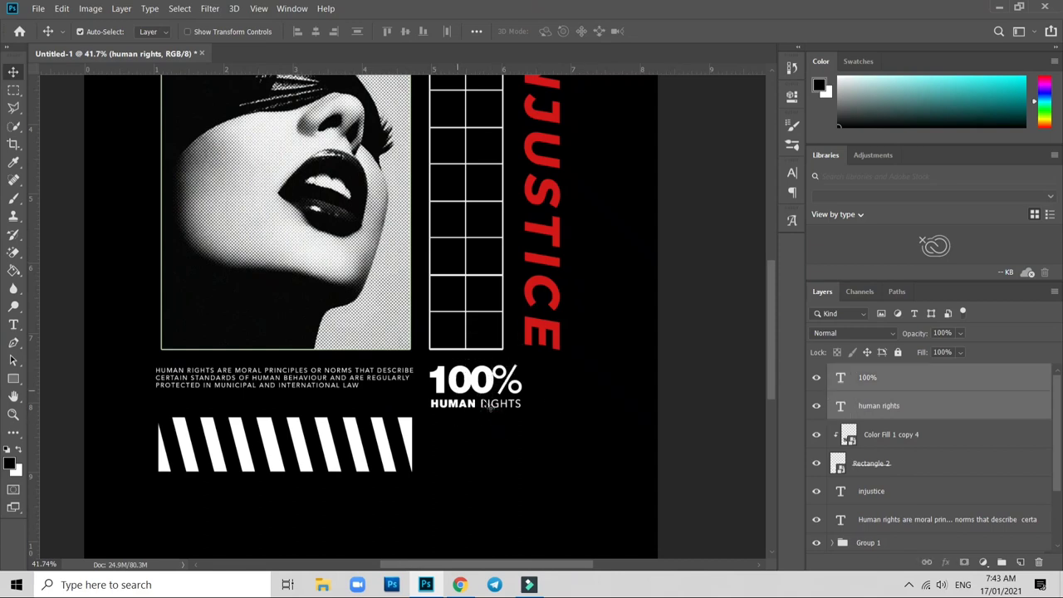
key(Left)
key(Left)
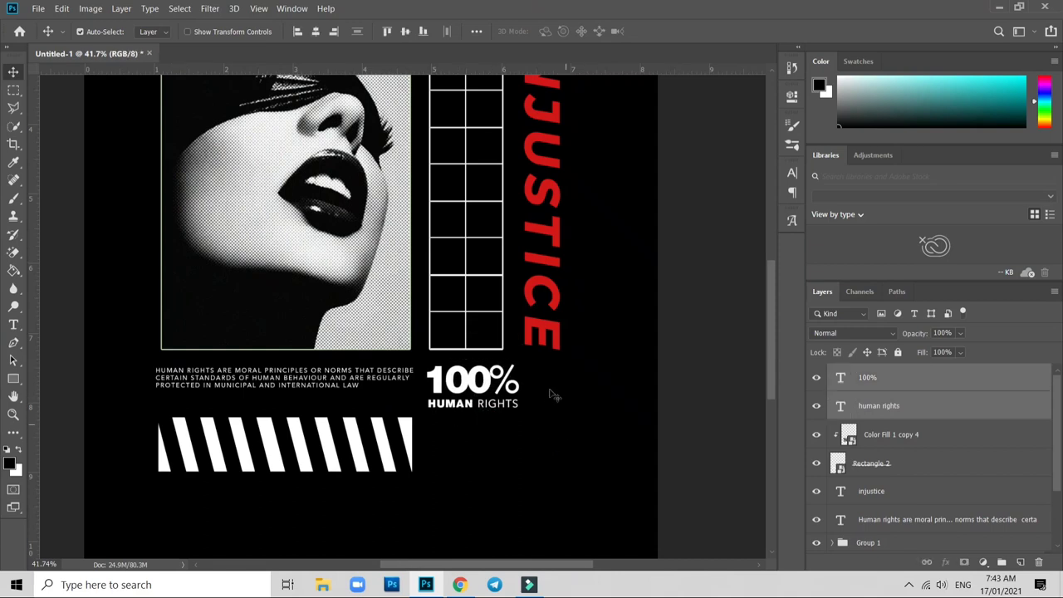
scroll(544, 448, down, 1)
scroll(541, 465, up, 1)
scroll(521, 443, up, 1)
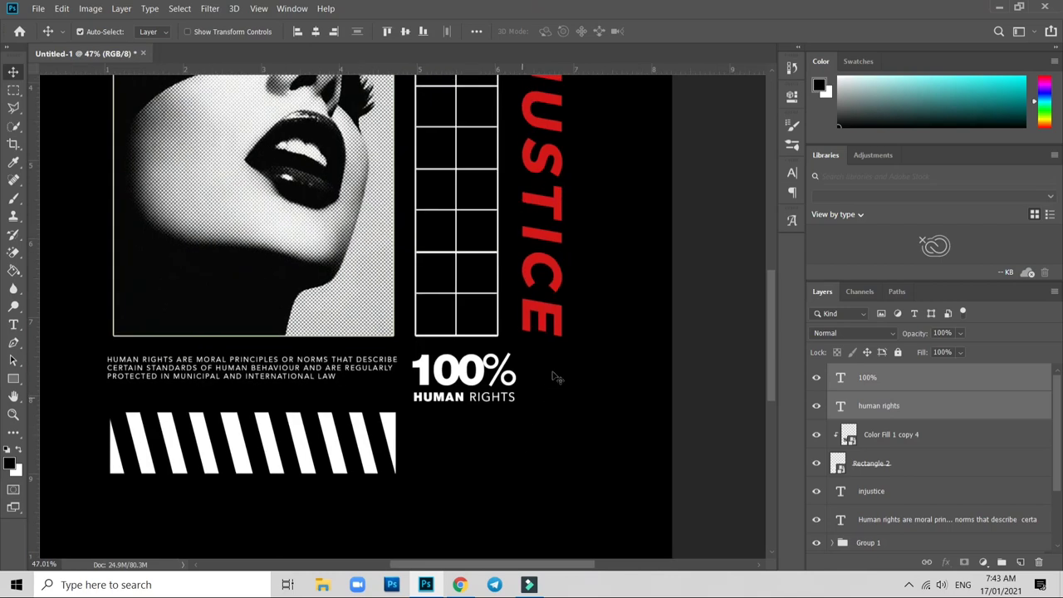
scroll(390, 449, down, 3)
scroll(439, 457, down, 2)
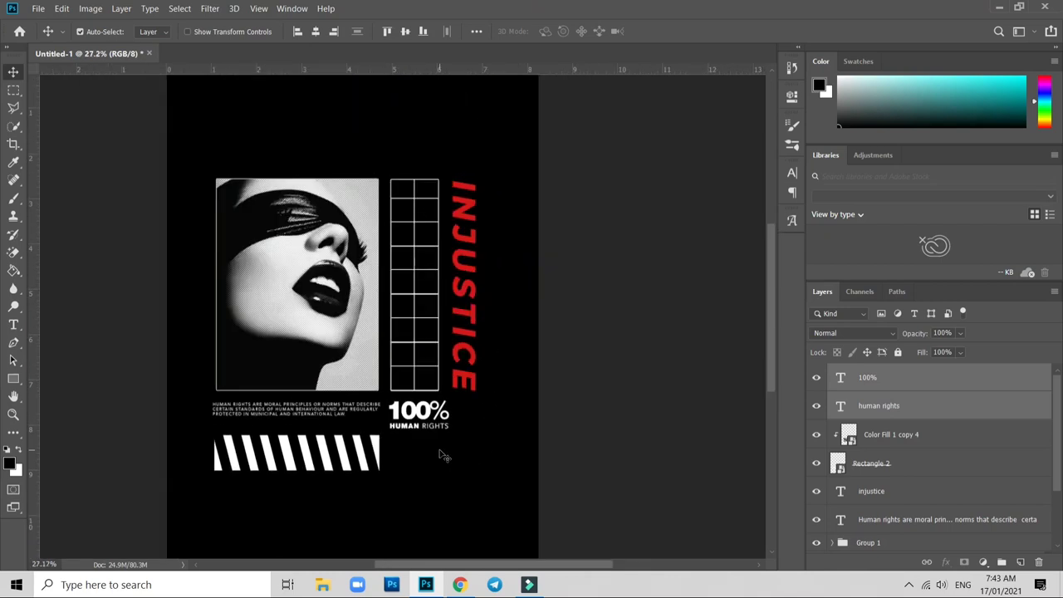
scroll(441, 456, up, 3)
scroll(481, 423, up, 2)
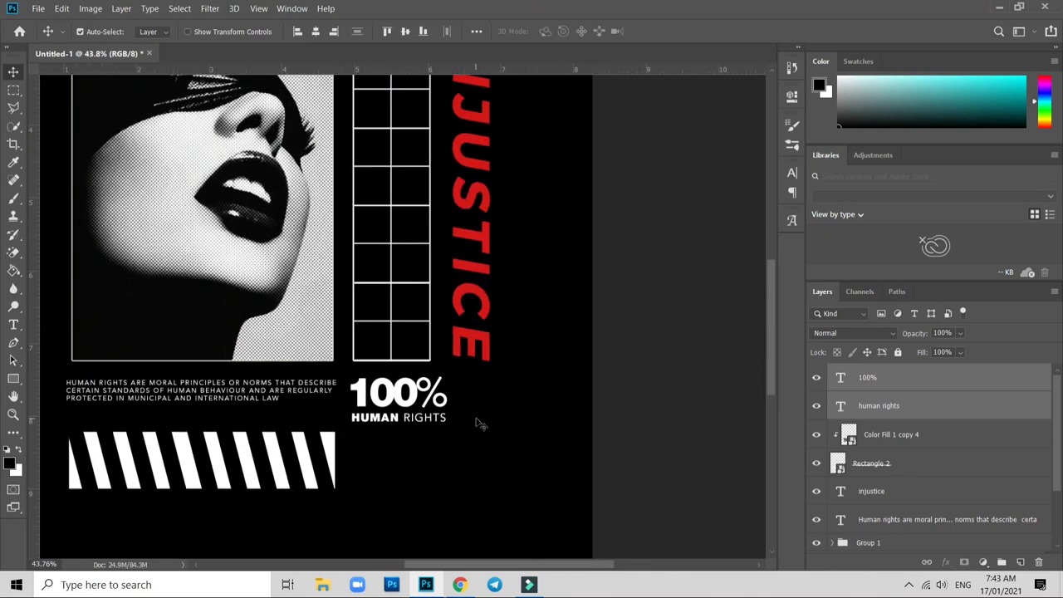
scroll(478, 437, up, 2)
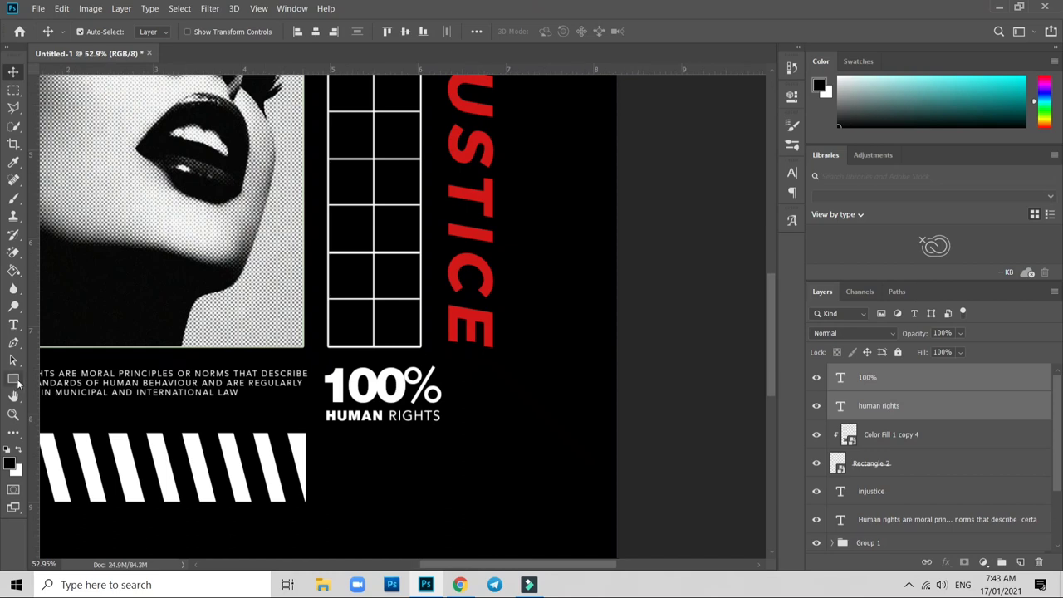
key(ctrl+0)
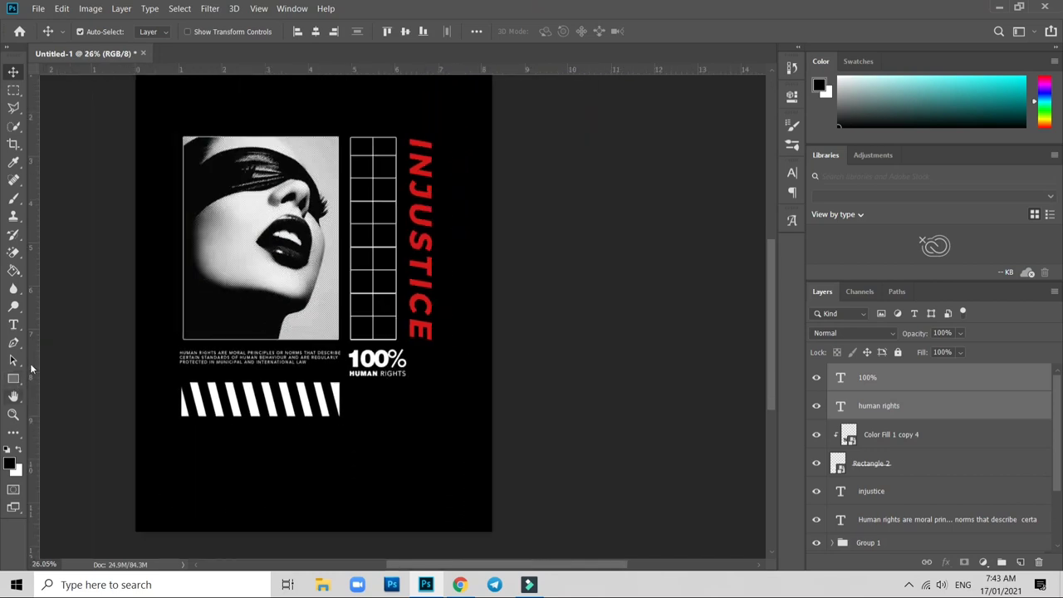
Add the MADE IN text near the poster bottom and enlarge it
click(15, 325)
click(328, 484)
text(MADE IN)
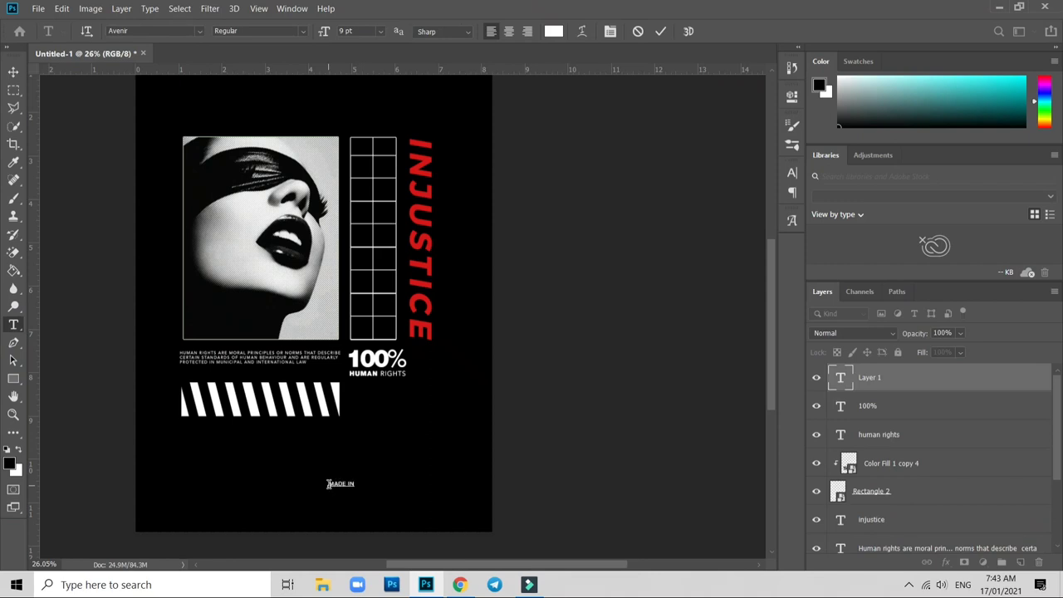
key(ctrl+Return)
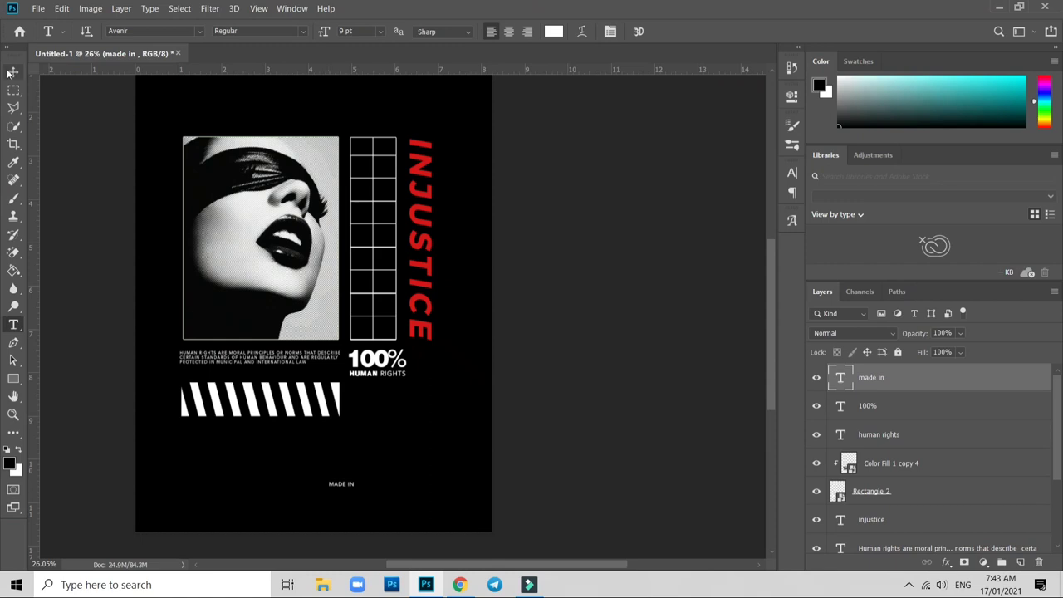
click(14, 72)
key(ctrl+t)
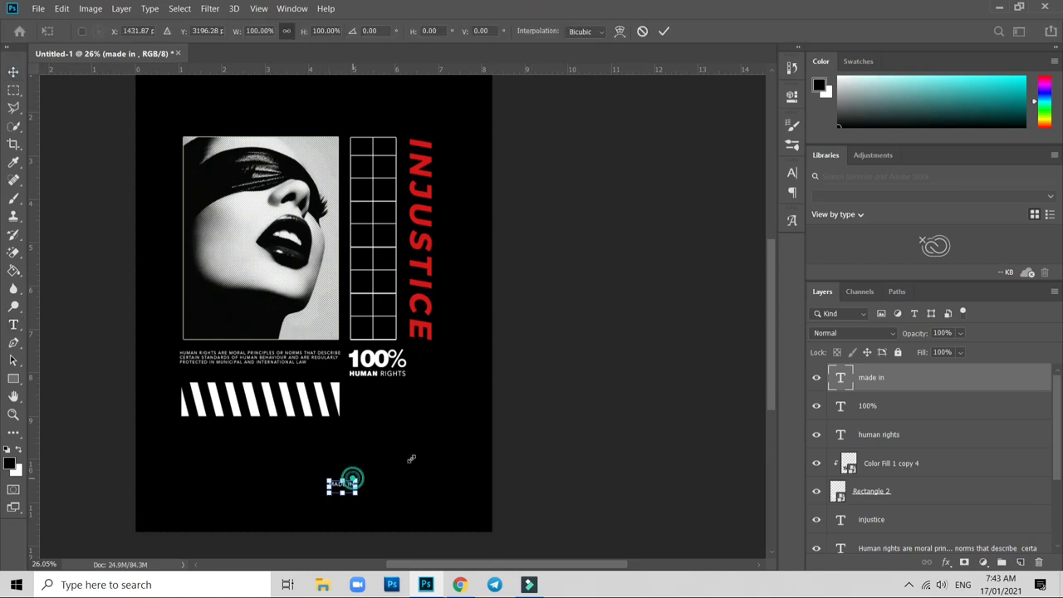
drag(411, 458, 412, 463)
key(Return)
Rotate MADE IN 90° clockwise and shrink it to about 70%
key(ctrl+t)
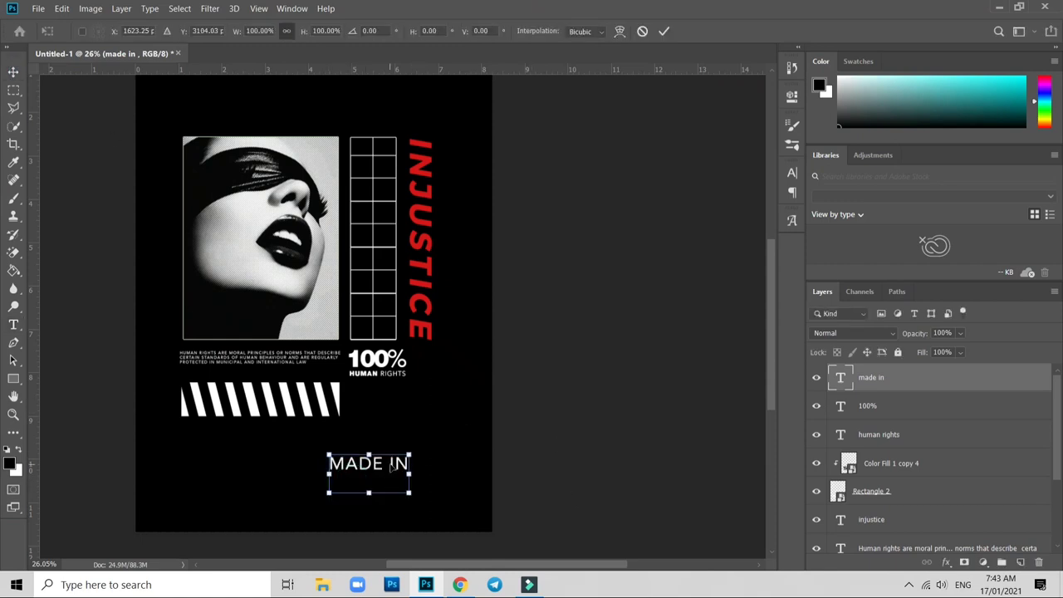
right_click(388, 478)
click(448, 421)
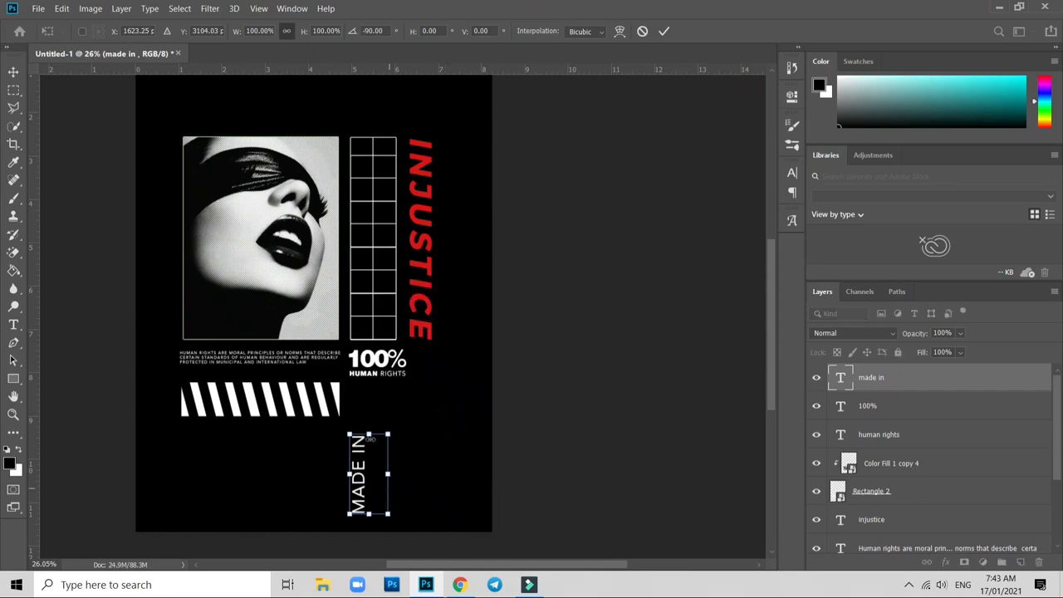
drag(389, 433, 428, 343)
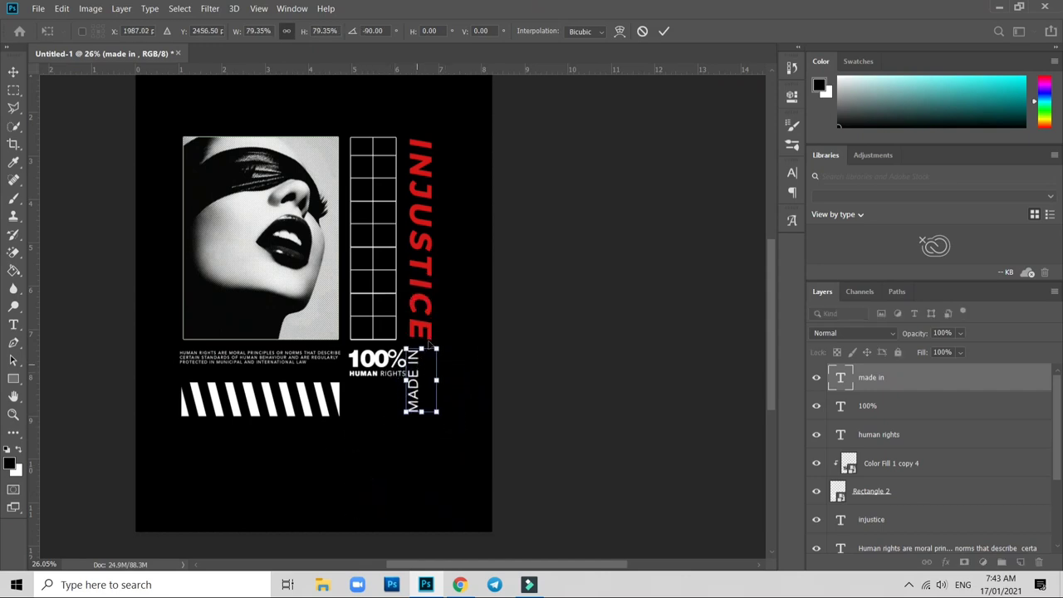
key(Return)
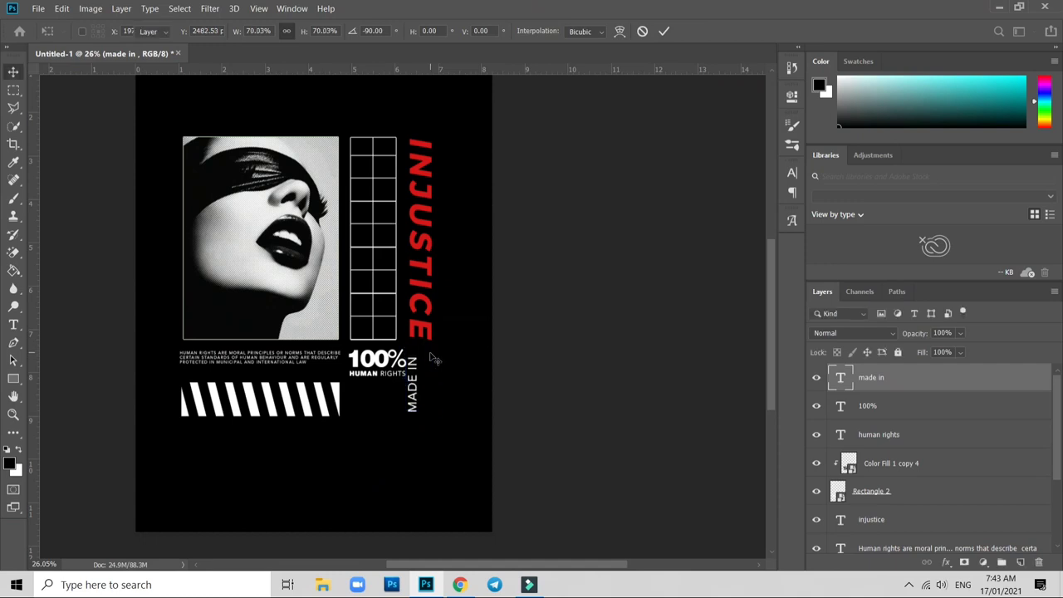
Move MADE IN below INJUSTICE and shift 100% HUMAN RIGHTS slightly right
alt+scroll(434, 358, up, 3)
mouse_move(396, 383)
mouse_down()
mouse_move(383, 425)
mouse_move(414, 472)
mouse_move(418, 502)
mouse_up()
alt+scroll(372, 477, down, 3)
mouse_move(399, 425)
mouse_down()
mouse_move(370, 397)
mouse_move(392, 394)
mouse_up()
Enlarge the human-rights paragraph slightly
alt+scroll(398, 396, down, 1)
alt+scroll(399, 397, down, 6)
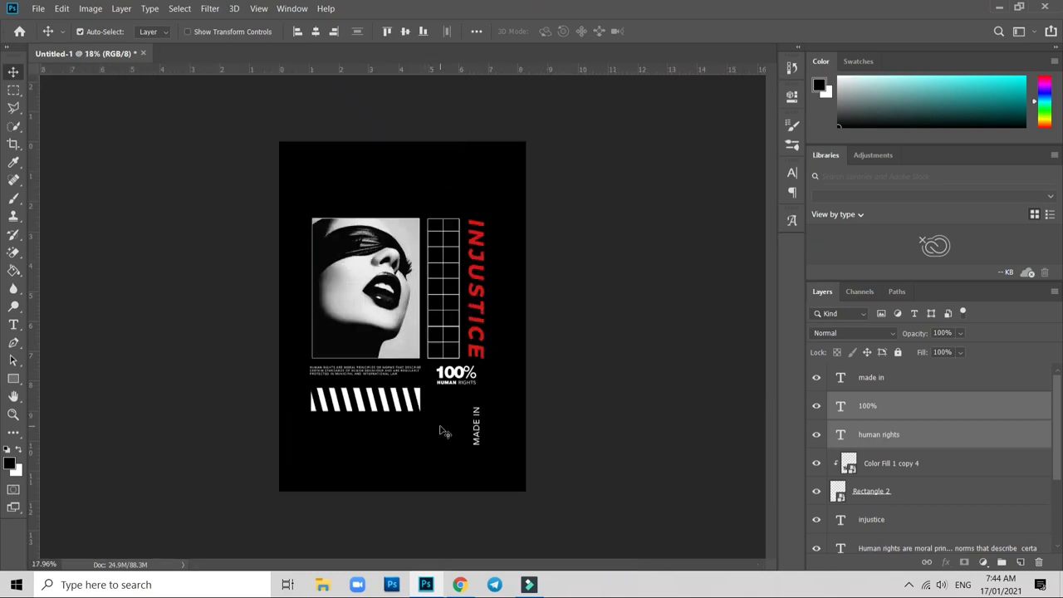
alt+scroll(440, 420, up, 3)
alt+scroll(436, 407, up, 2)
click(370, 344)
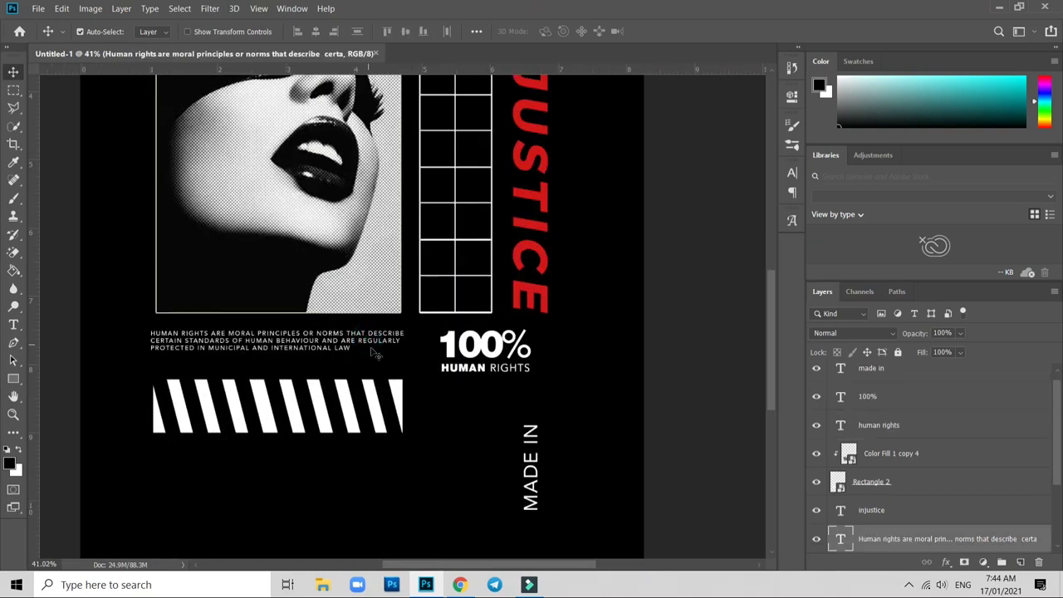
key(ctrl+t)
drag(403, 350, 416, 351)
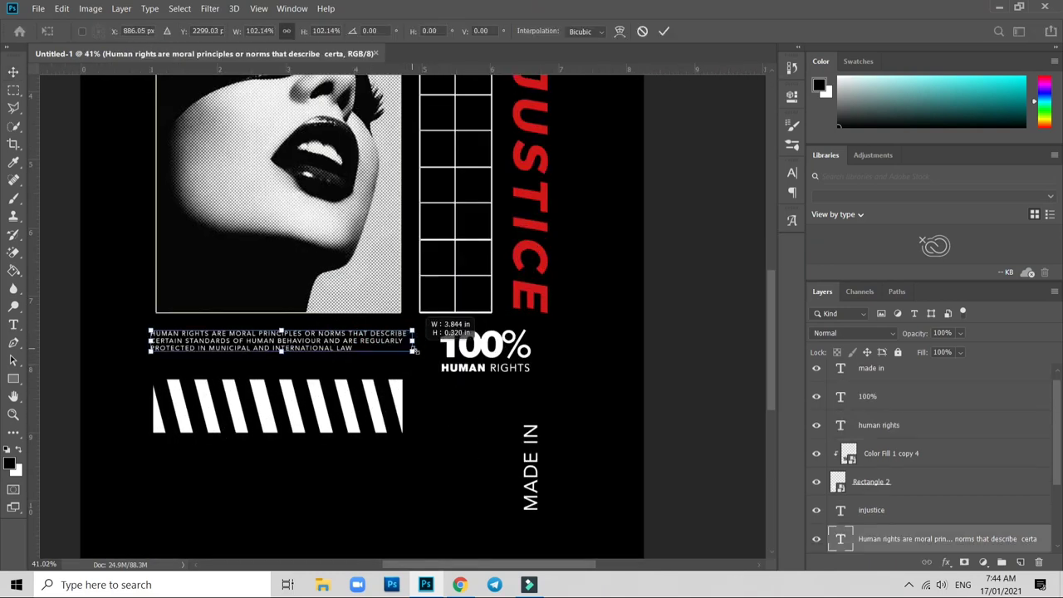
key(Return)
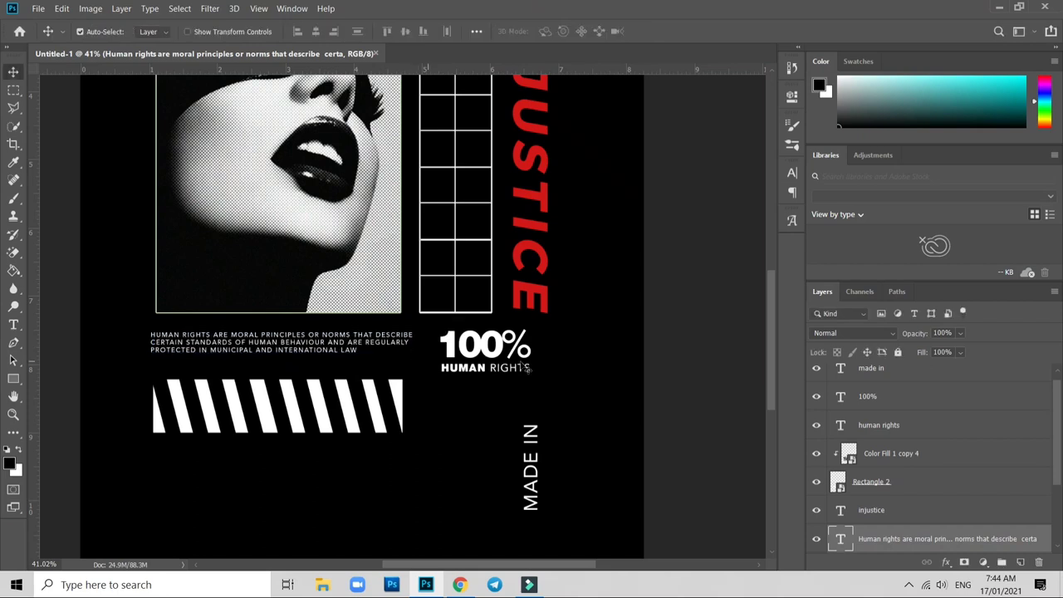
Nudge 100% HUMAN RIGHTS right and up, and the stripe bar slightly left
drag(529, 382, 490, 315)
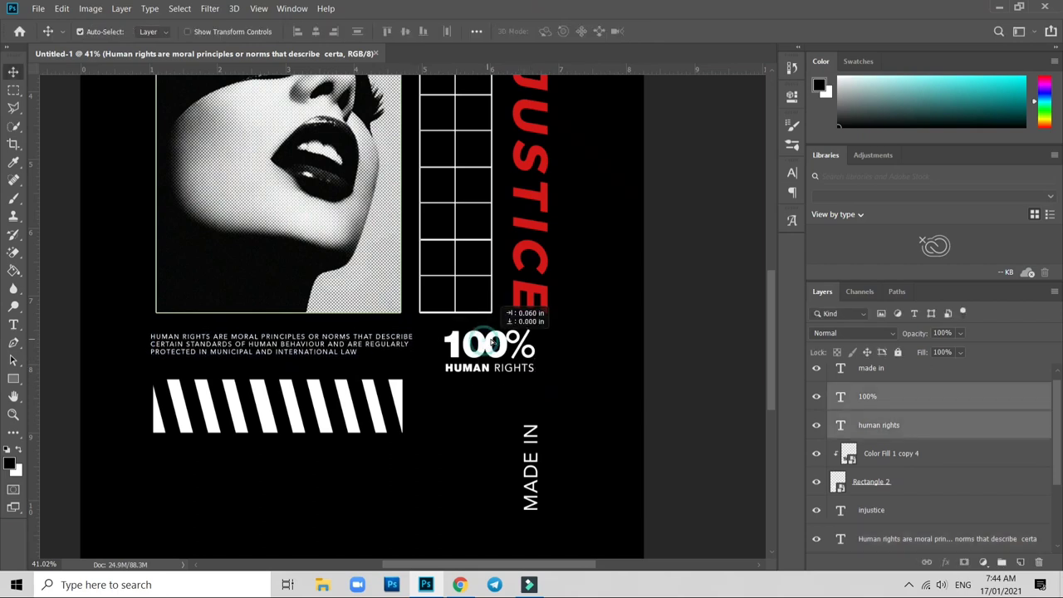
key(shift+Right)
key(shift+Right)
key(Up)
key(Up)
key(Up)
drag(398, 454, 177, 408)
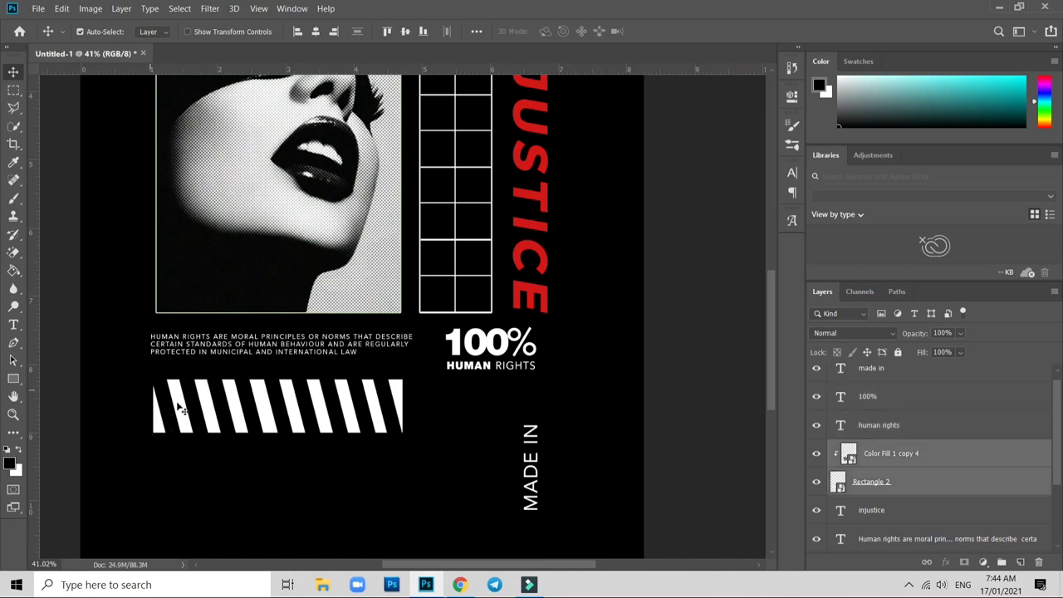
key(shift+Left)
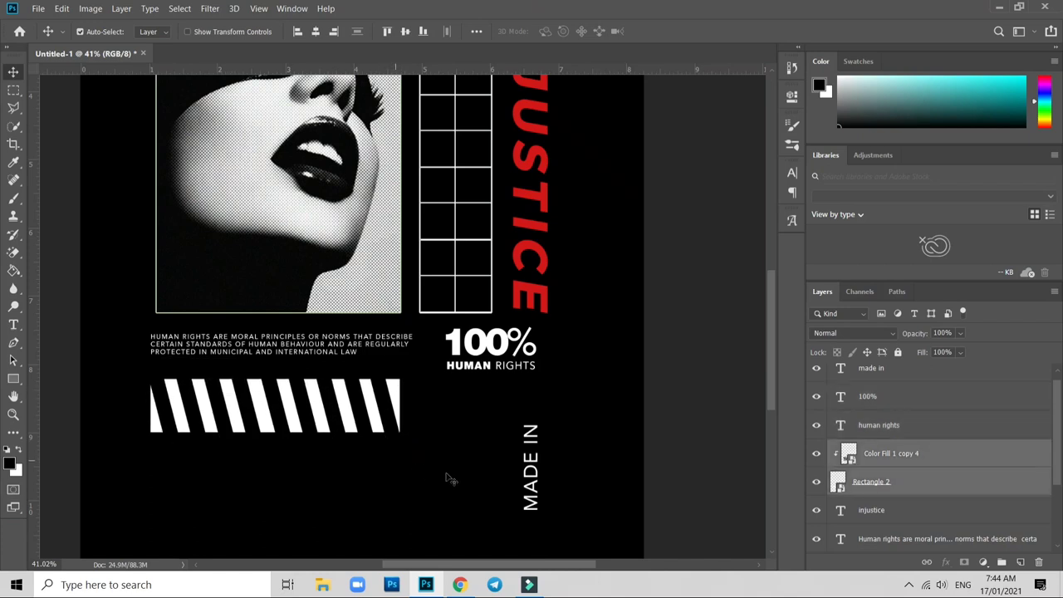
Rotate MADE IN 90° counter-clockwise to horizontal and move it under HUMAN RIGHTS
click(536, 436)
key(ctrl+t)
right_click(534, 431)
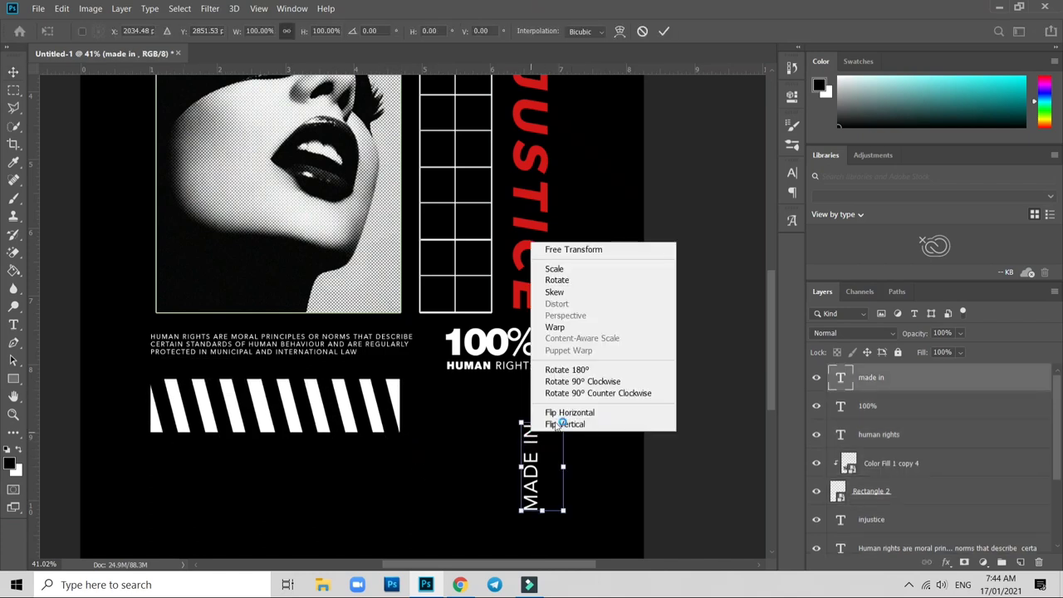
click(587, 393)
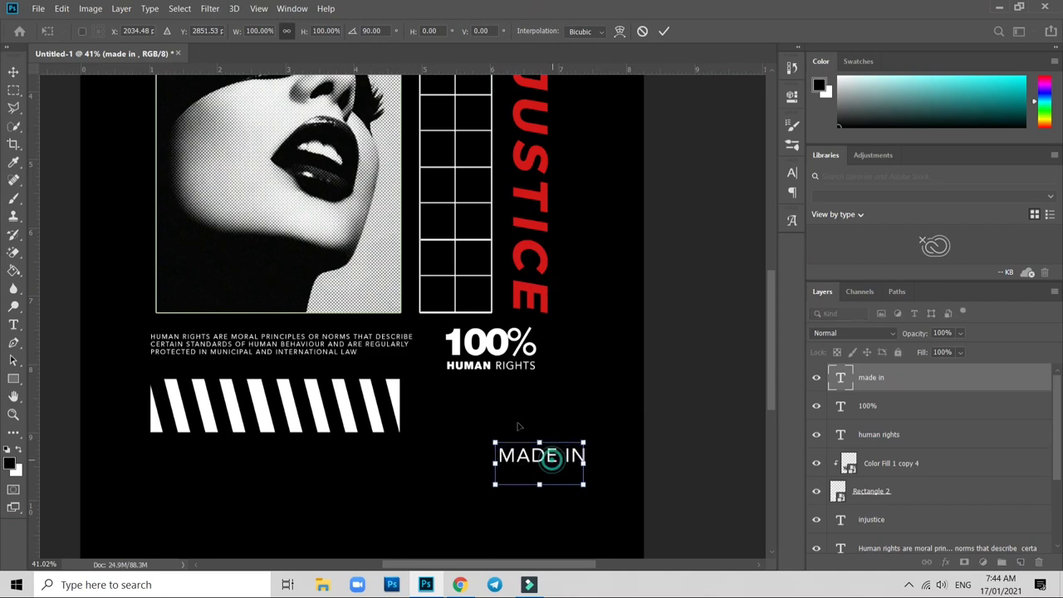
mouse_move(549, 453)
mouse_down()
mouse_move(482, 399)
mouse_move(491, 398)
mouse_up()
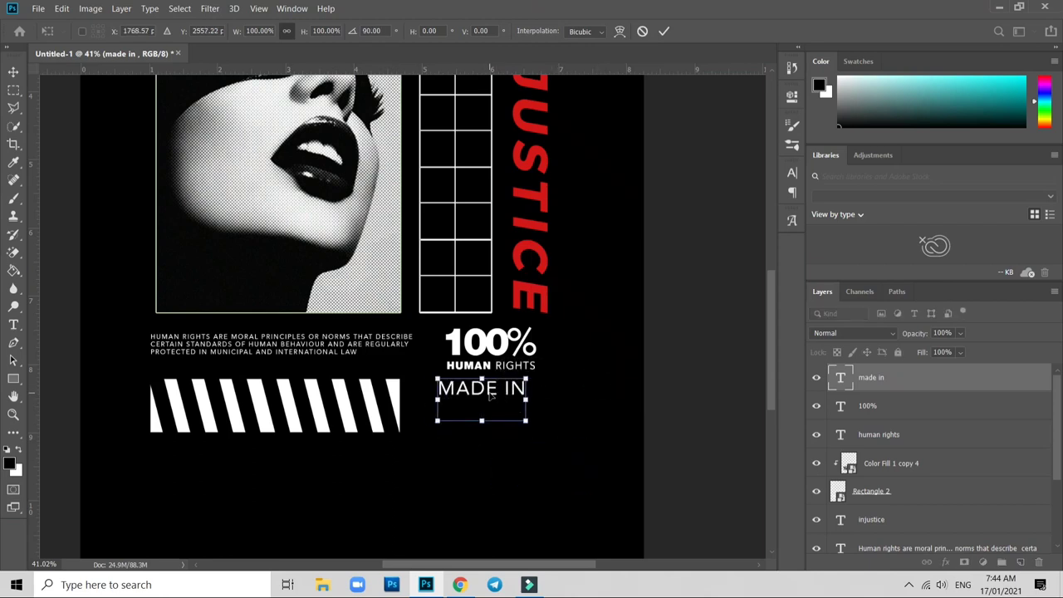
Commit MADE IN's placement and draw a rectangular selection around it beside the stripes
key(Return)
click(14, 379)
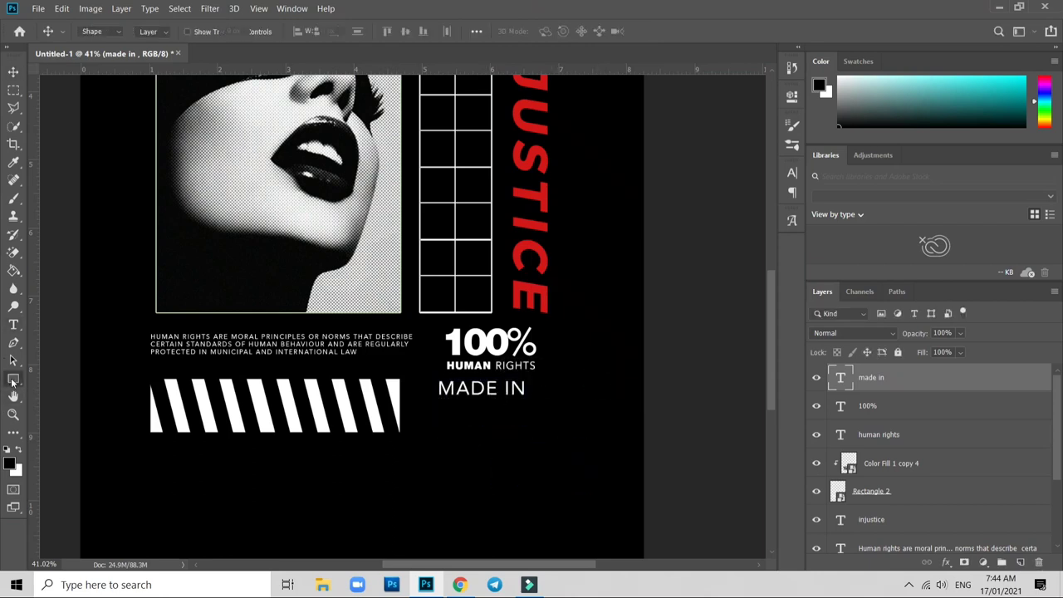
right_click(17, 384)
click(58, 374)
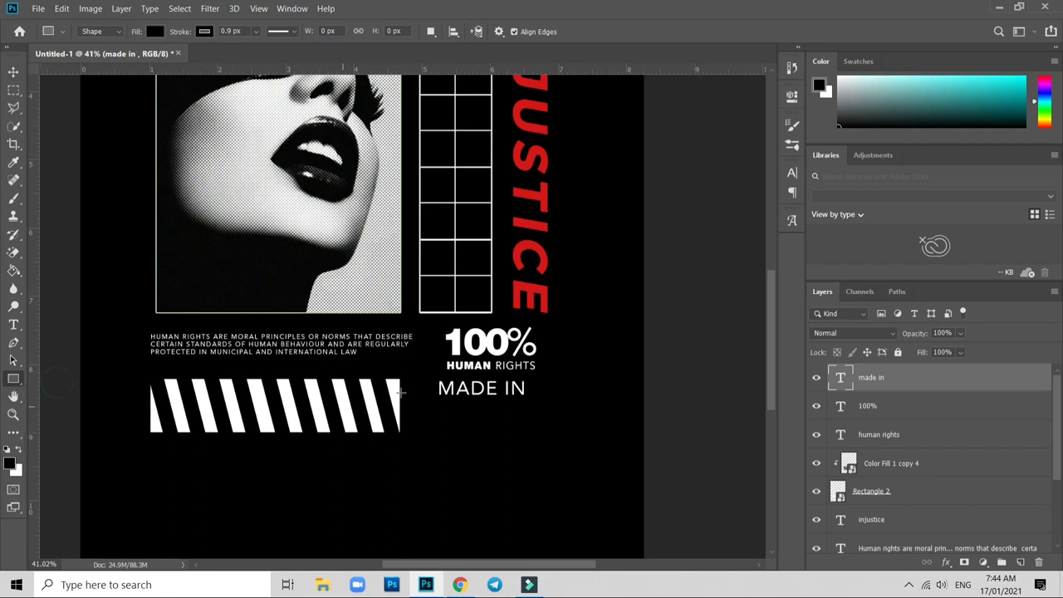
right_click(13, 92)
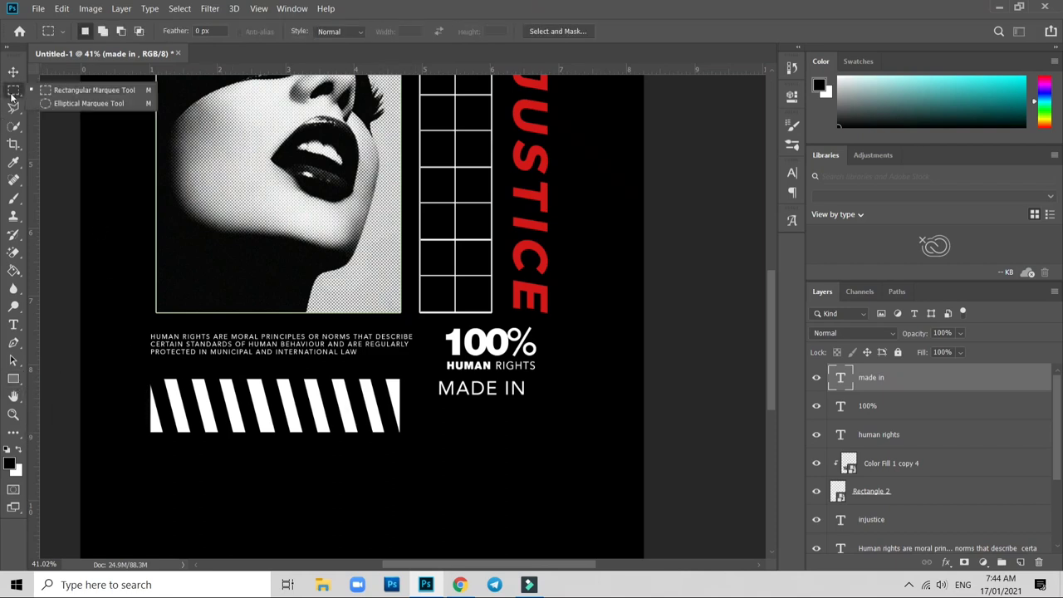
click(79, 89)
drag(414, 380, 549, 433)
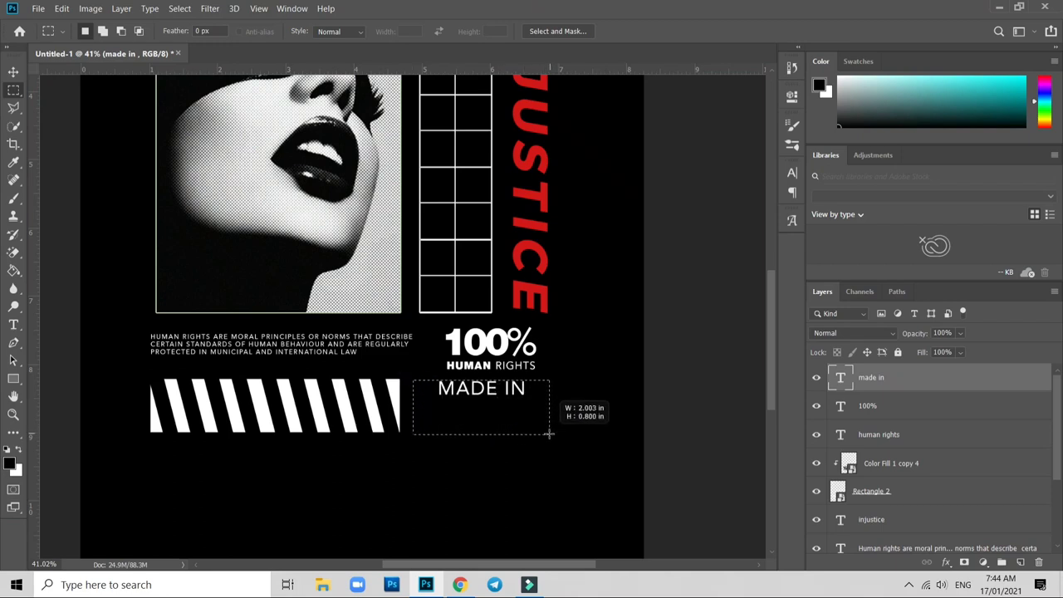
drag(549, 433, 549, 434)
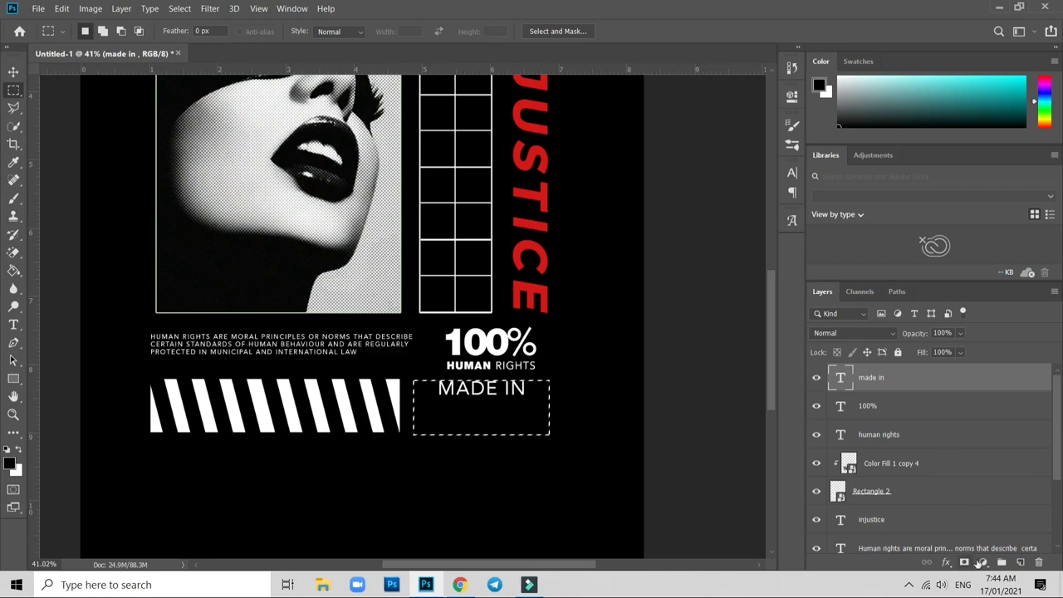
Fill the selection with a Solid Color layer sampled from the INJUSTICE red
click(983, 563)
click(982, 322)
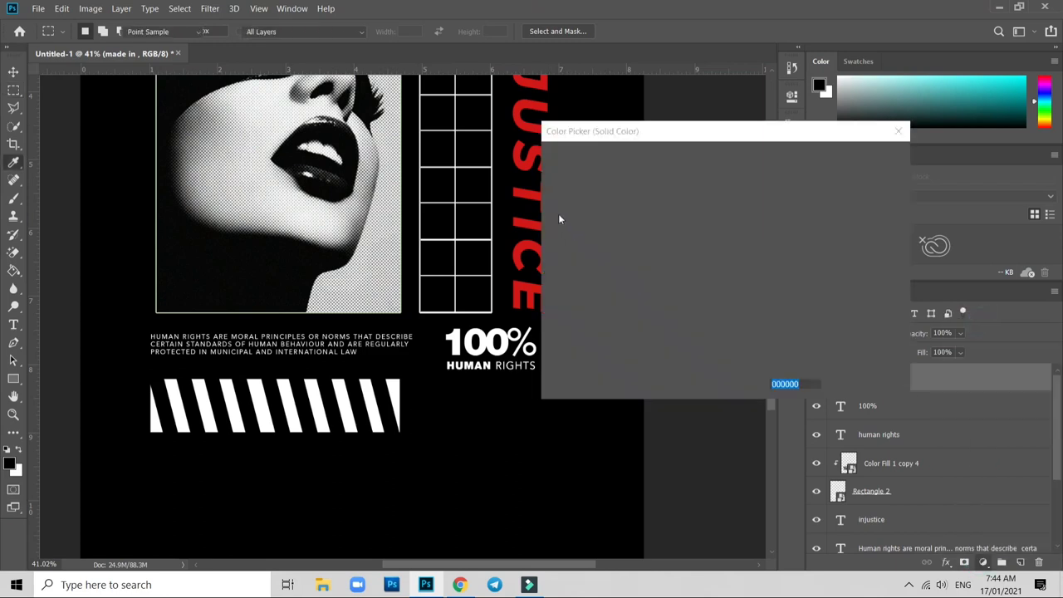
click(534, 193)
key(Return)
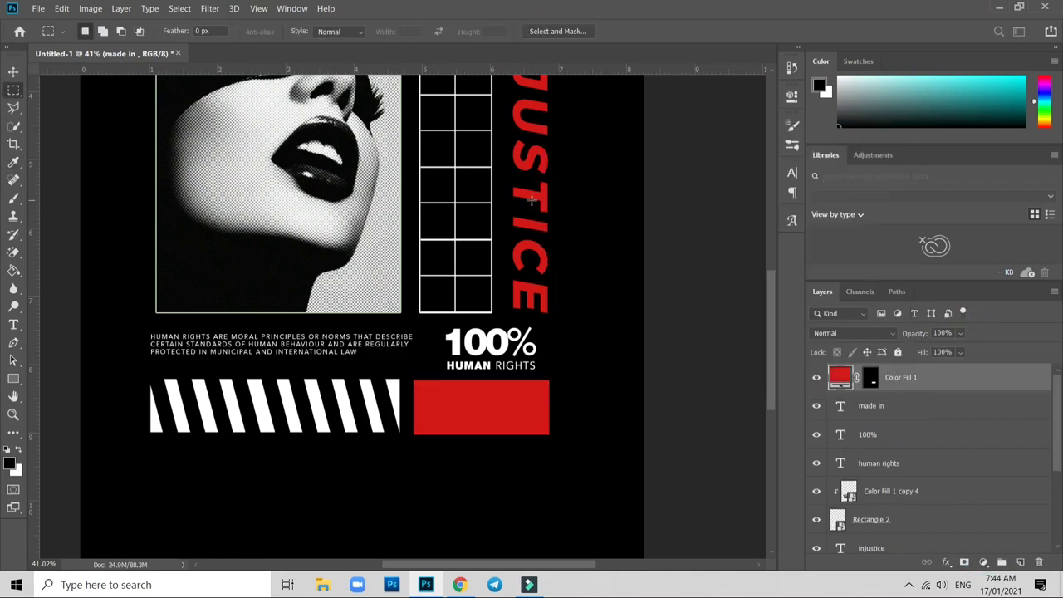
click(12, 73)
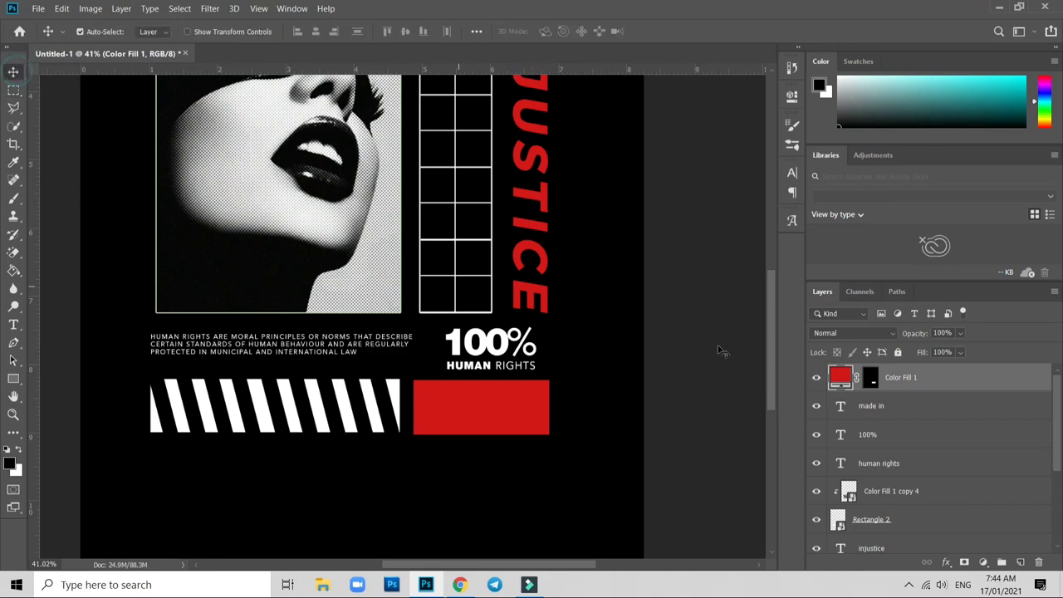
Stack MADE IN above the red box, set it in Helvetica Neue, and shift it upper-left
click(893, 409)
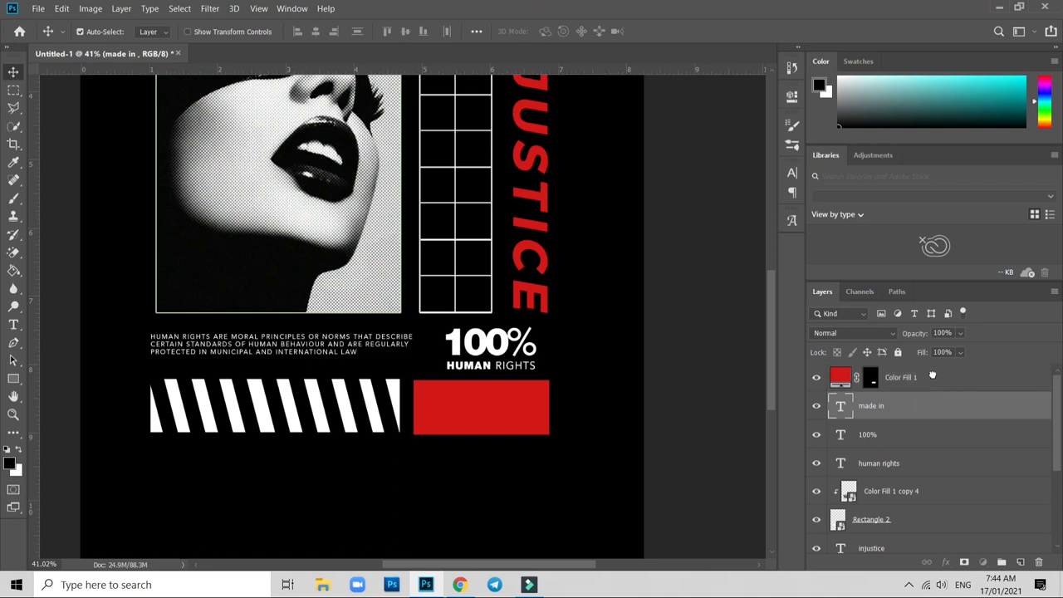
drag(931, 407, 927, 374)
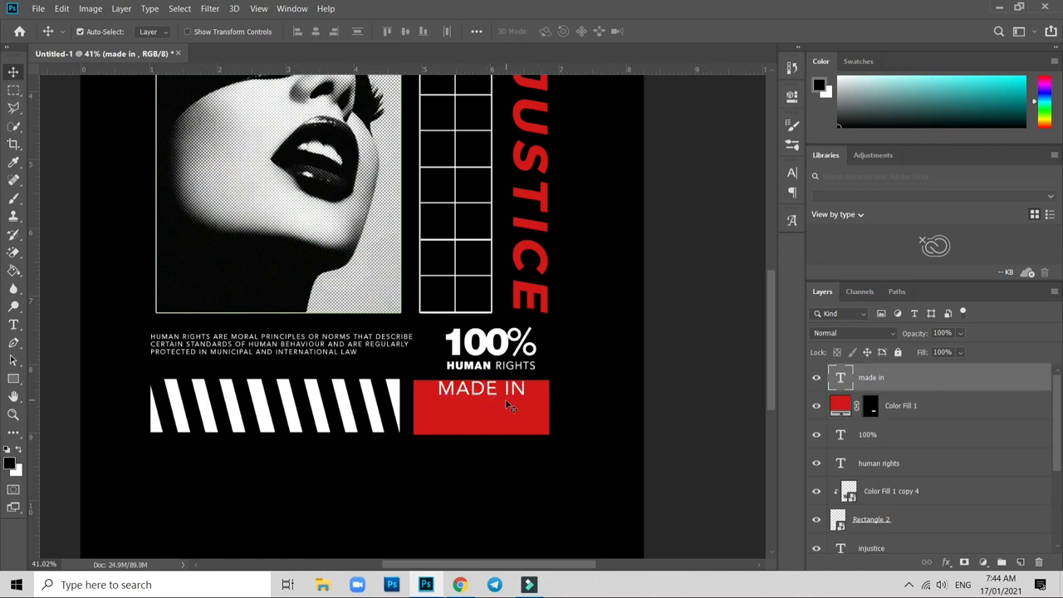
key(Down)
key(Down)
key(Down)
key(Down)
key(Down)
key(Down)
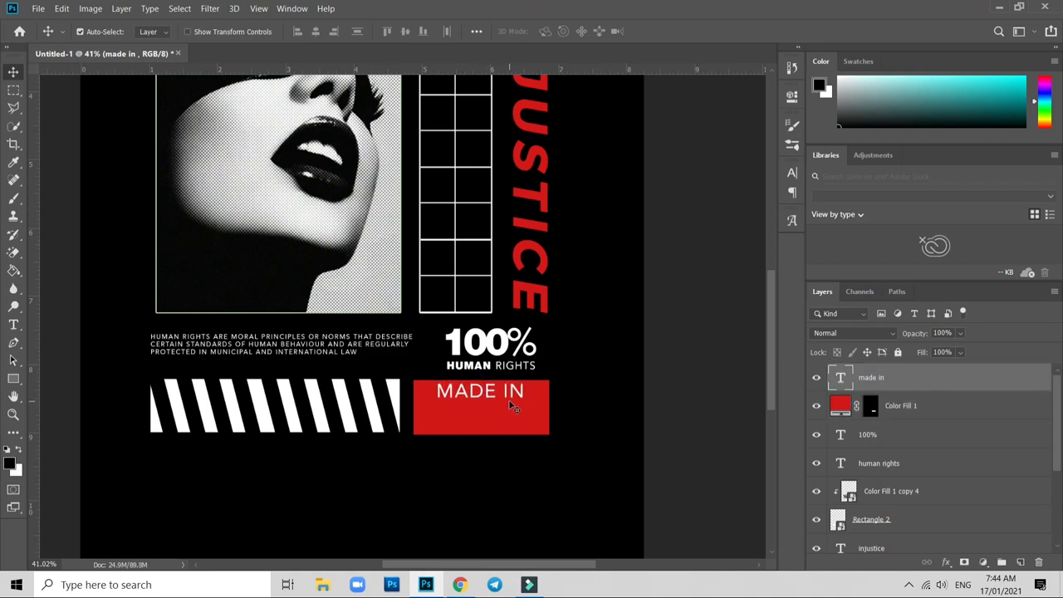
double_click(495, 391)
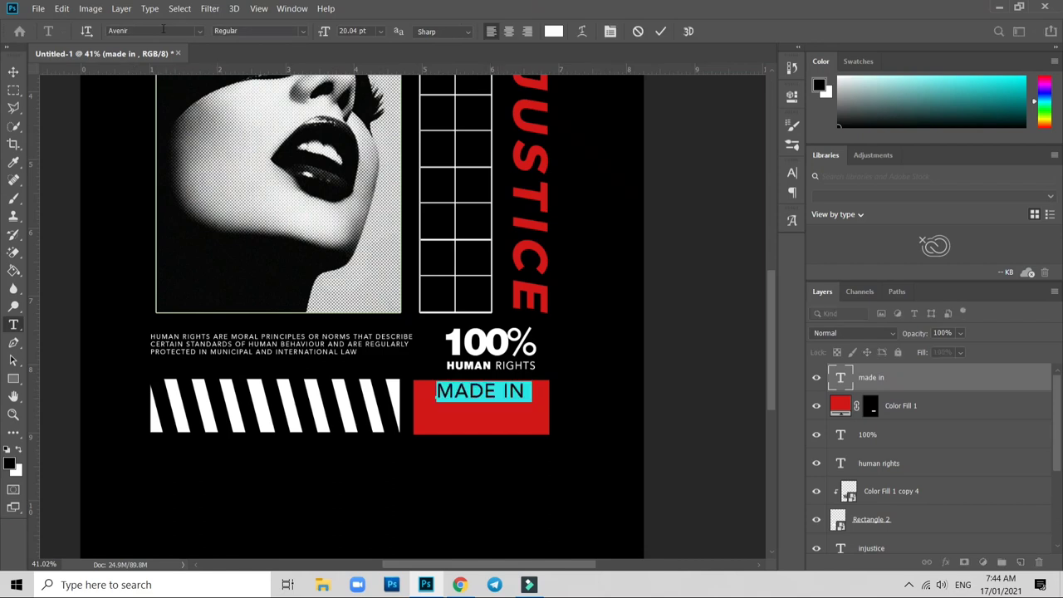
click(200, 31)
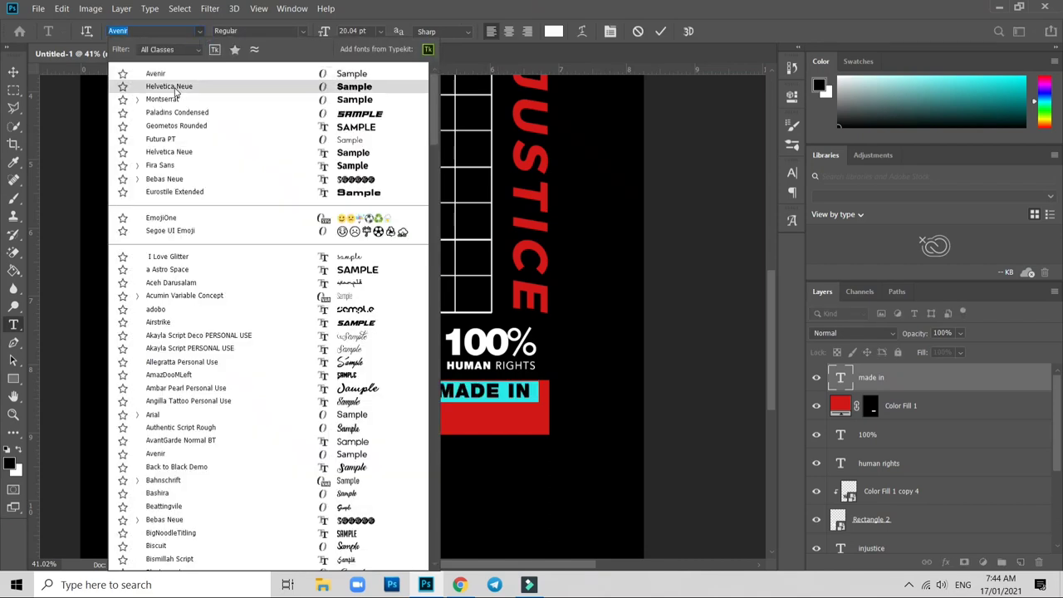
click(176, 91)
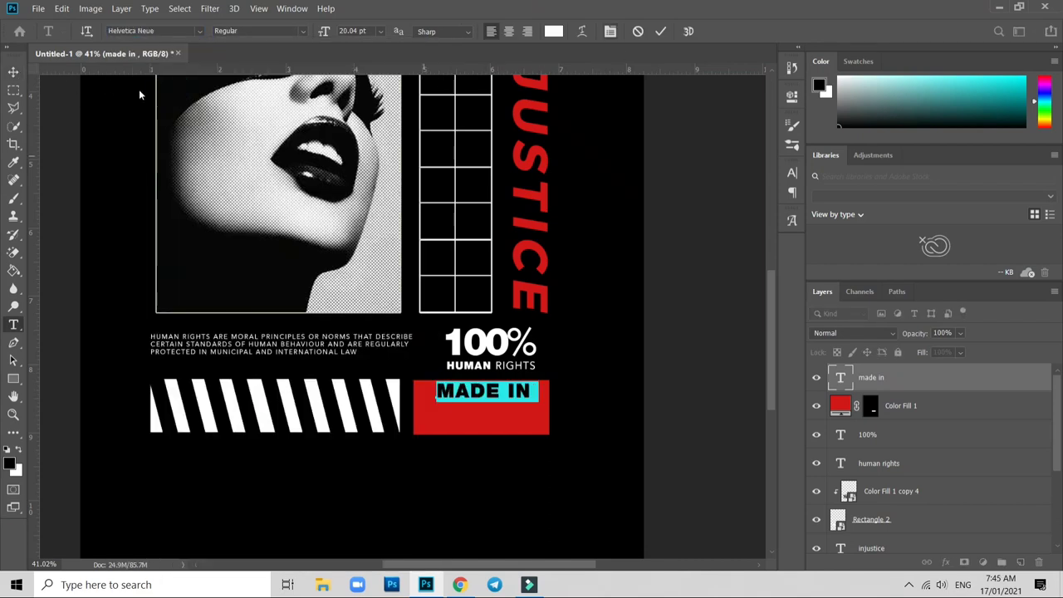
click(15, 71)
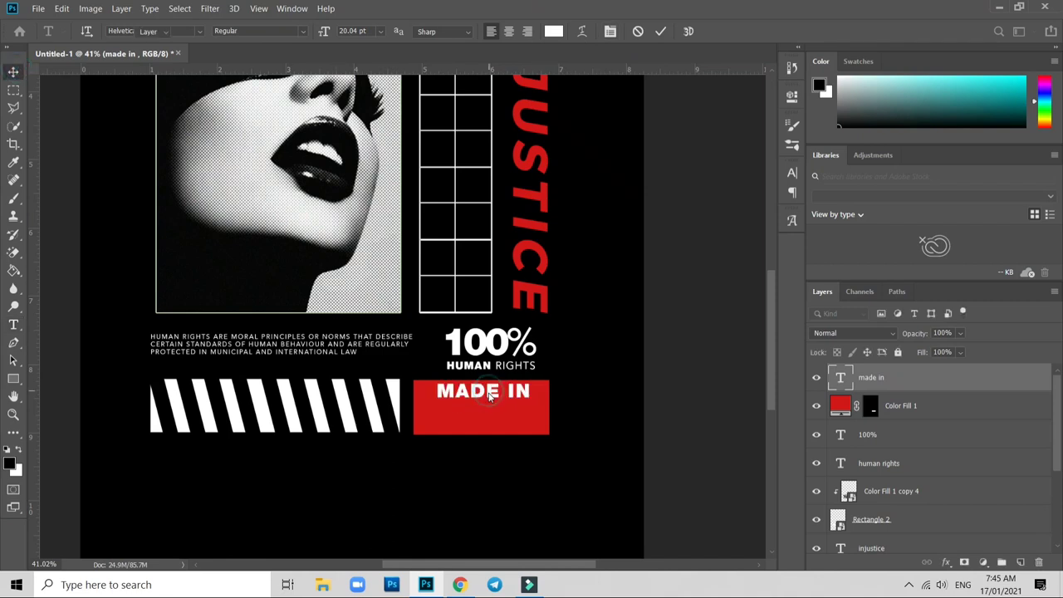
drag(493, 395, 474, 395)
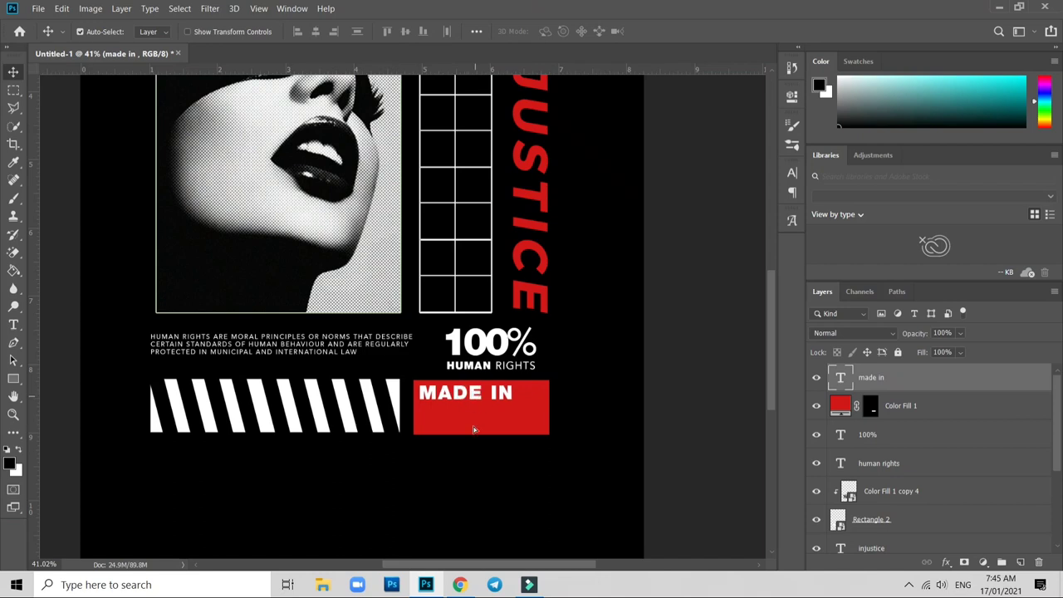
Duplicate MADE IN below itself and retype the copy as PHILIPPINES
alt+drag(474, 397, 472, 423)
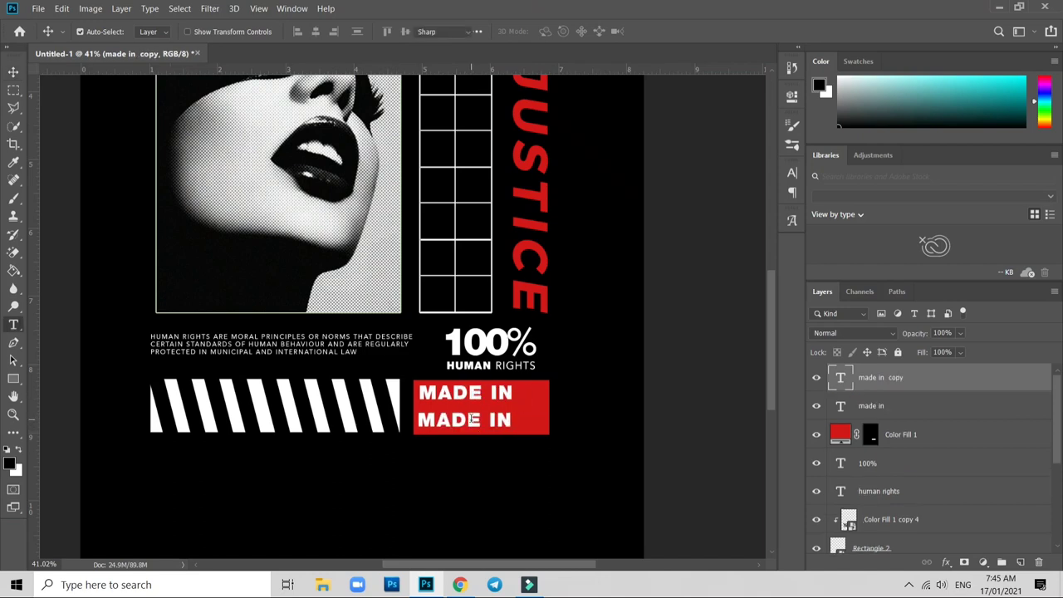
key(t)
click(470, 420)
key(ctrl+a)
text(PHIL)
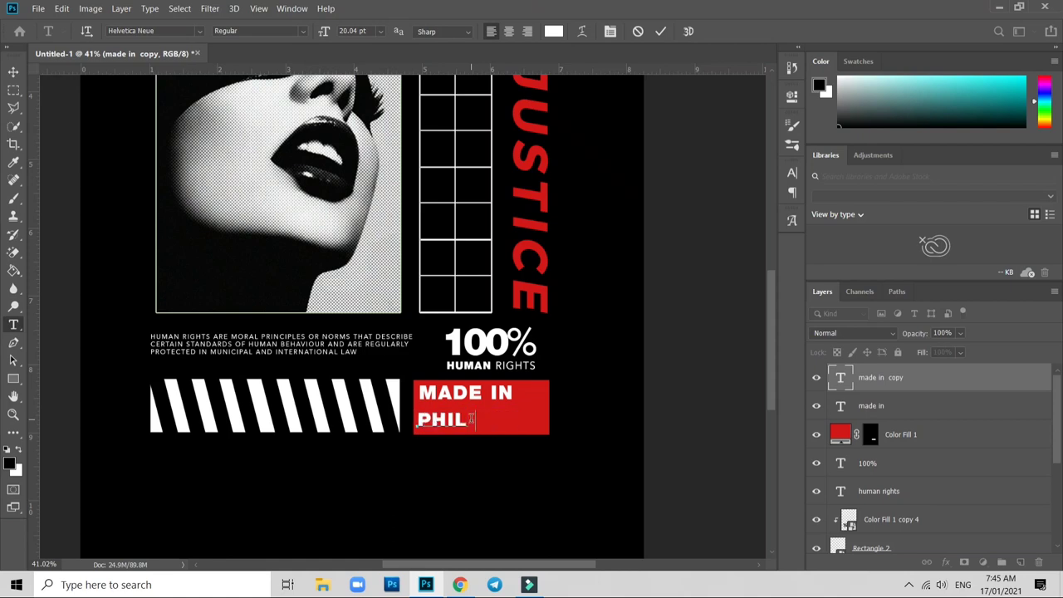
text(IPPINES)
Set PHILIPPINES in Avenir and align it just under MADE IN
key(ctrl+a)
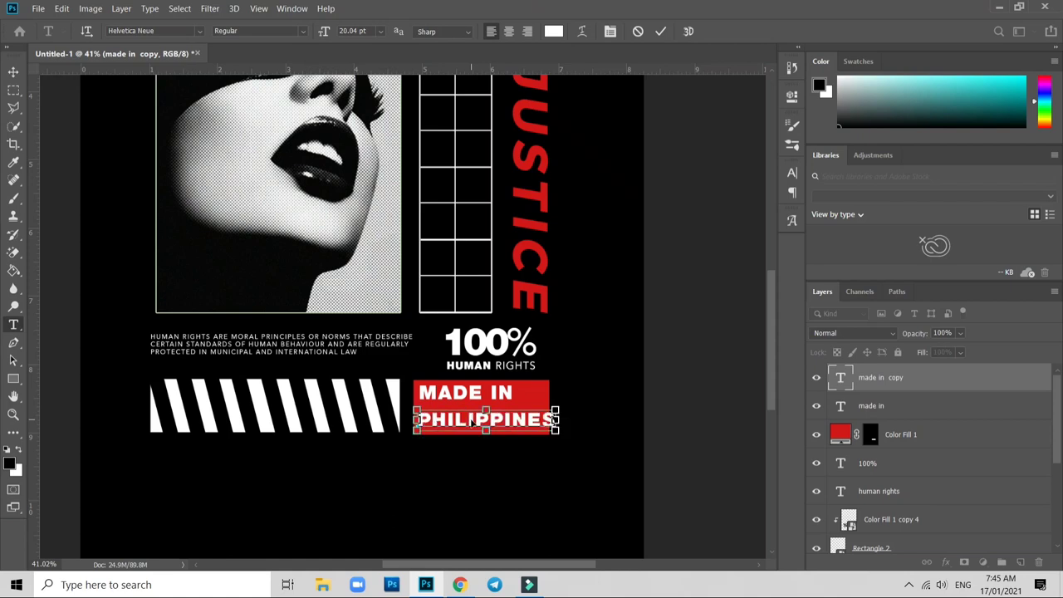
click(200, 31)
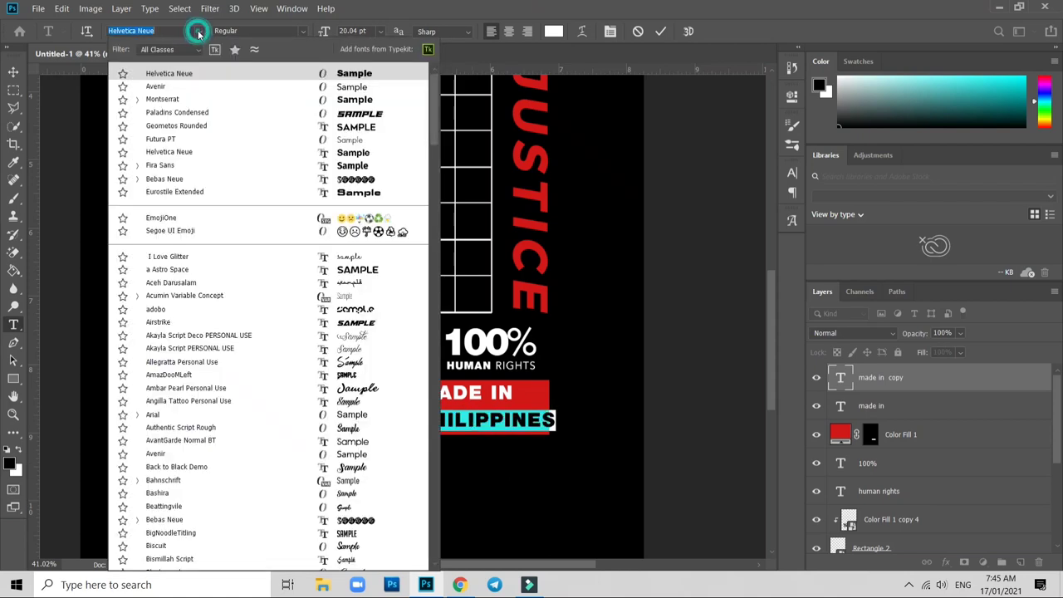
click(191, 86)
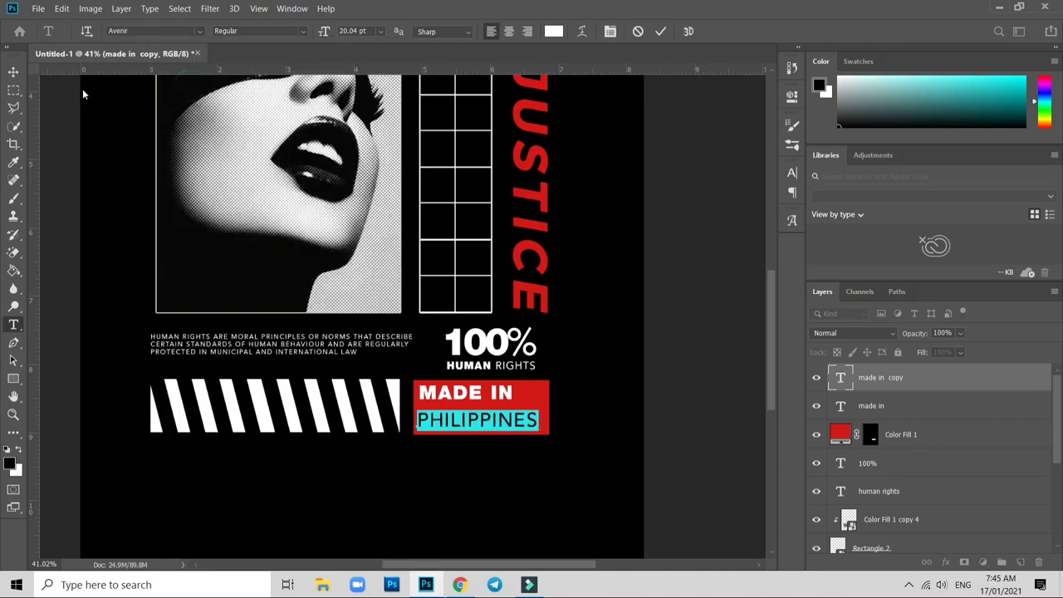
click(13, 71)
click(473, 397)
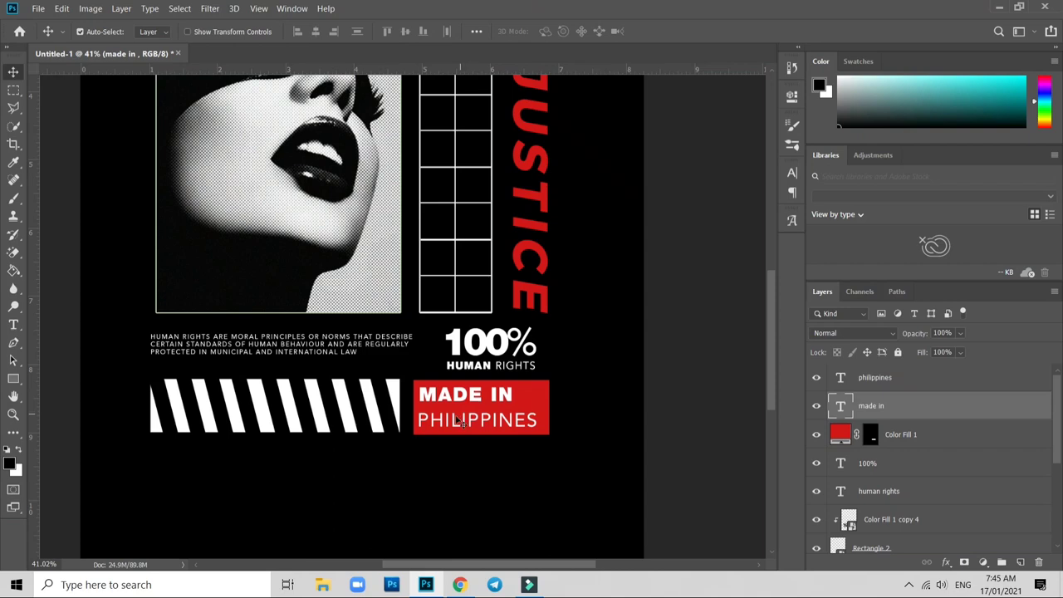
drag(458, 421, 463, 402)
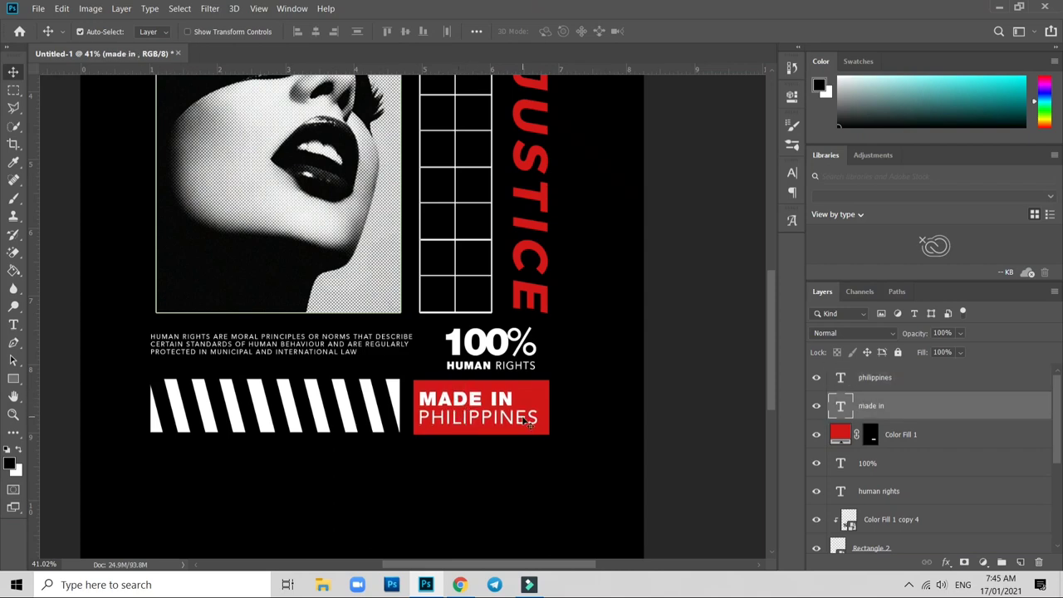
alt+scroll(529, 422, up, 5)
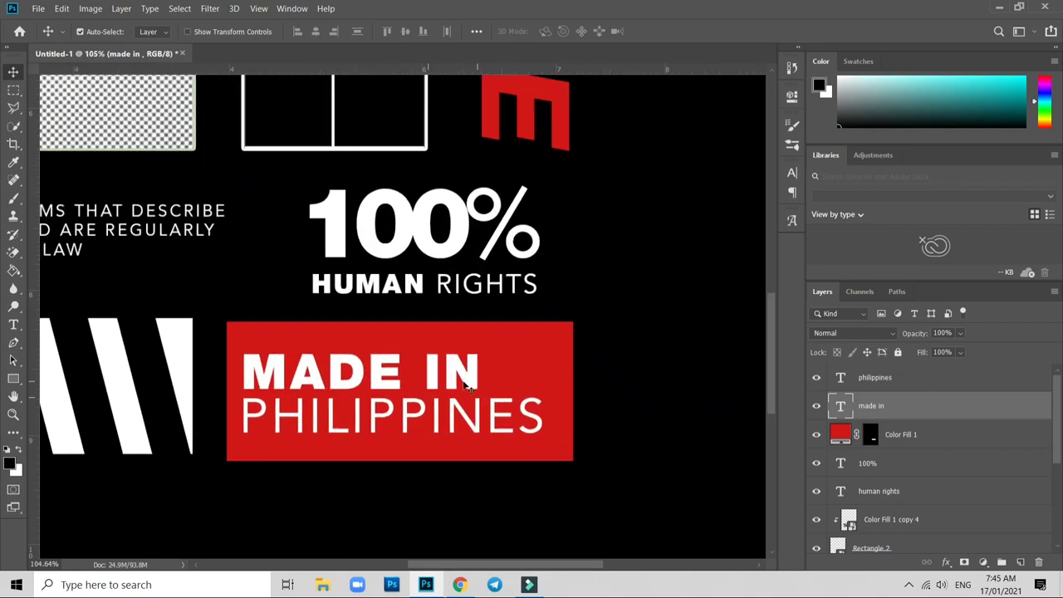
scroll(466, 386, up, 2)
scroll(512, 434, down, 1)
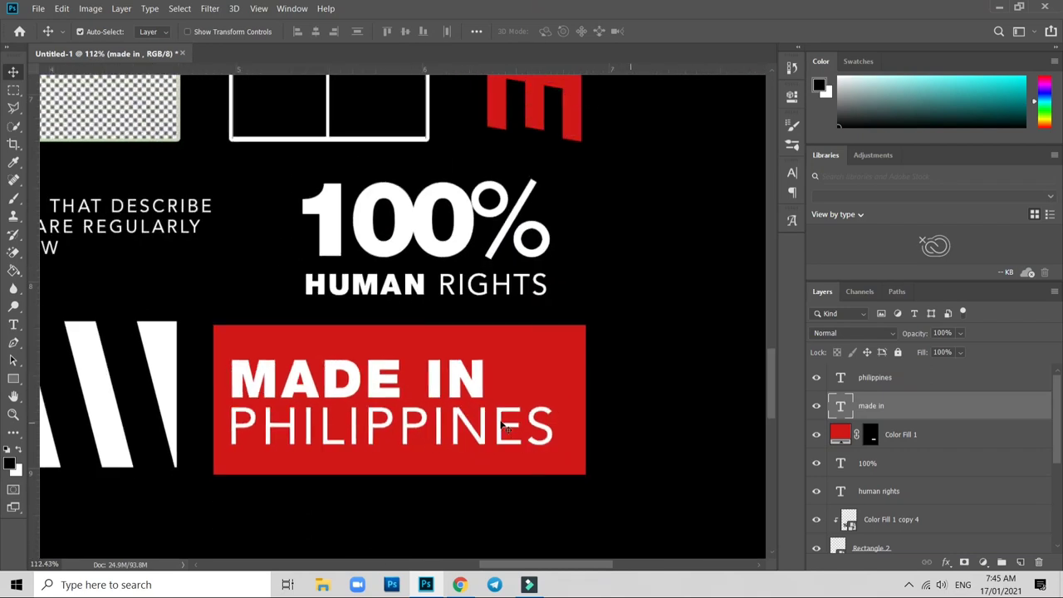
scroll(453, 408, up, 2)
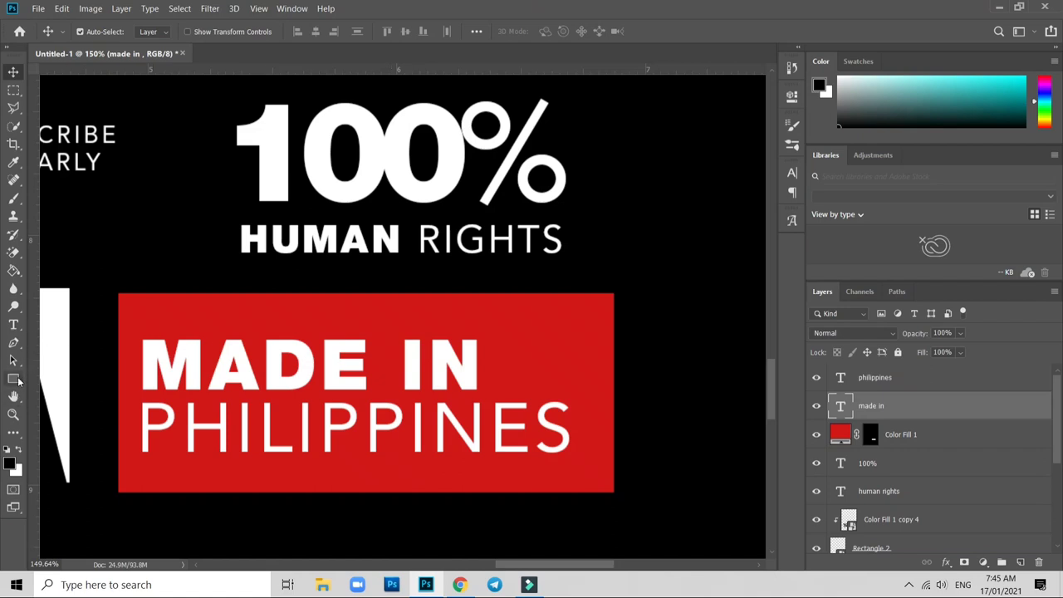
scroll(230, 439, down, 2)
scroll(373, 451, down, 2)
scroll(391, 451, down, 1)
scroll(468, 430, down, 1)
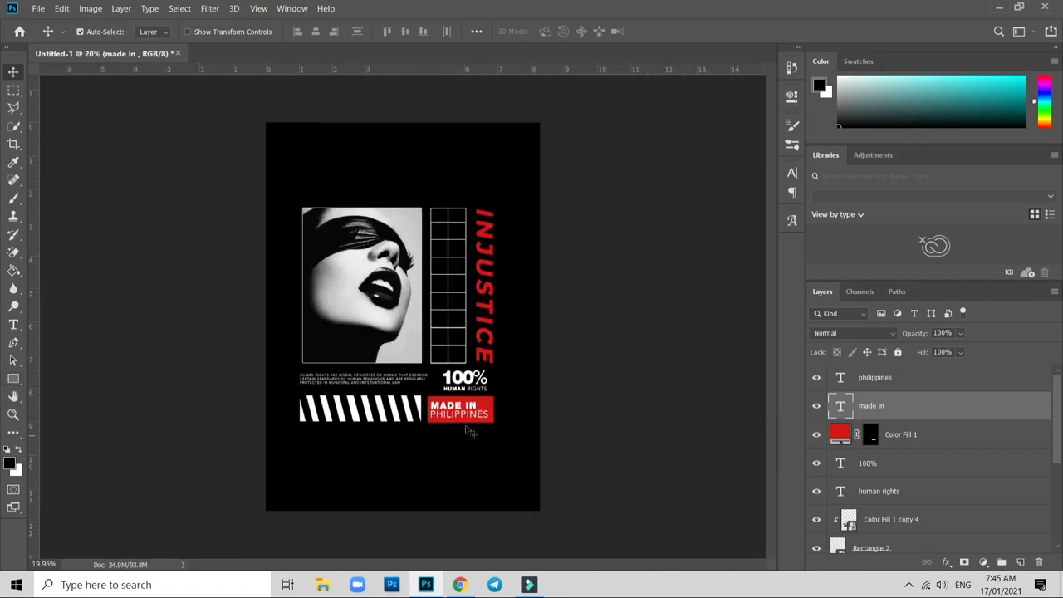
scroll(469, 430, up, 1)
scroll(490, 432, up, 1)
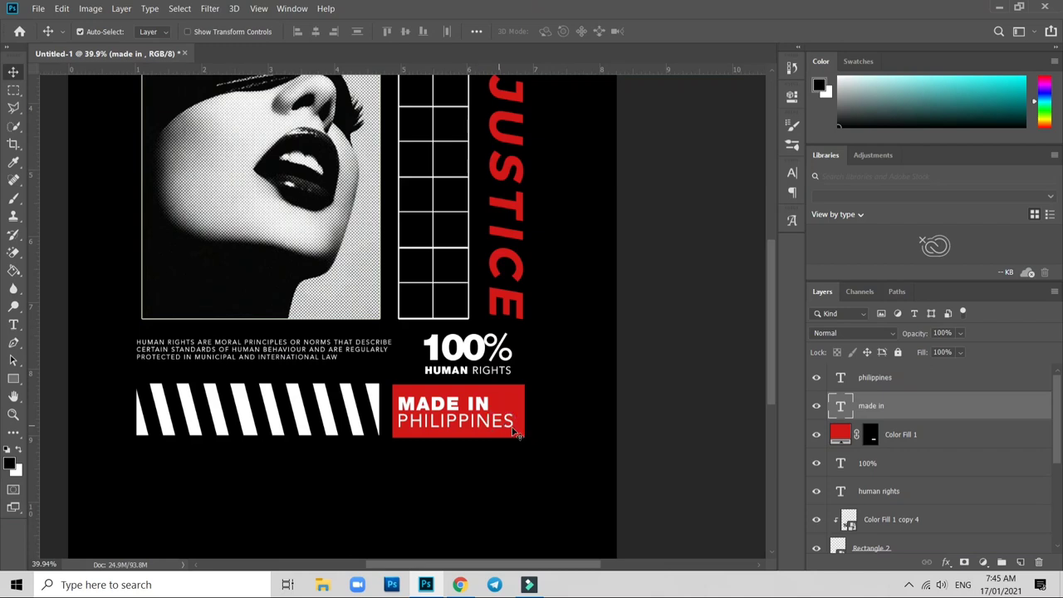
Scale the PHILIPPINES text to about 75% and nudge it slightly right in the red box
click(513, 430)
key(ctrl+t)
scroll(510, 441, down, 1)
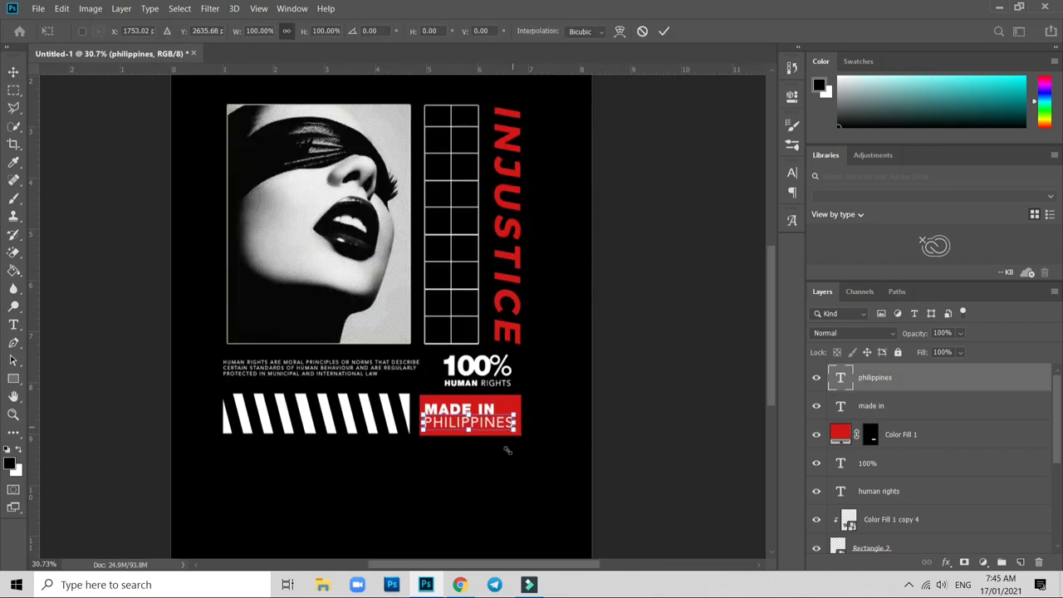
drag(516, 431, 495, 426)
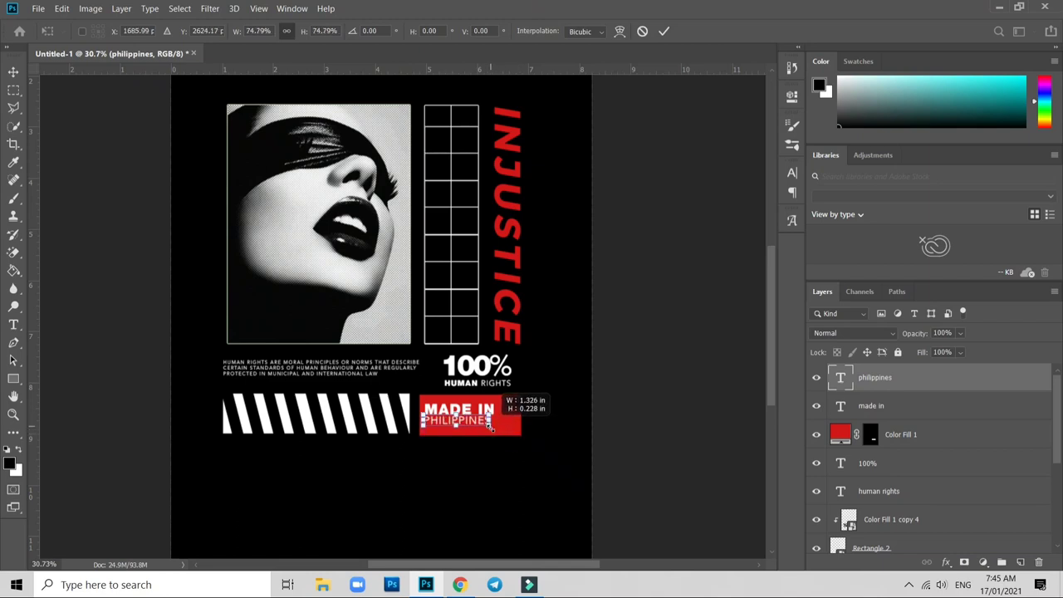
key(Return)
drag(491, 433, 495, 433)
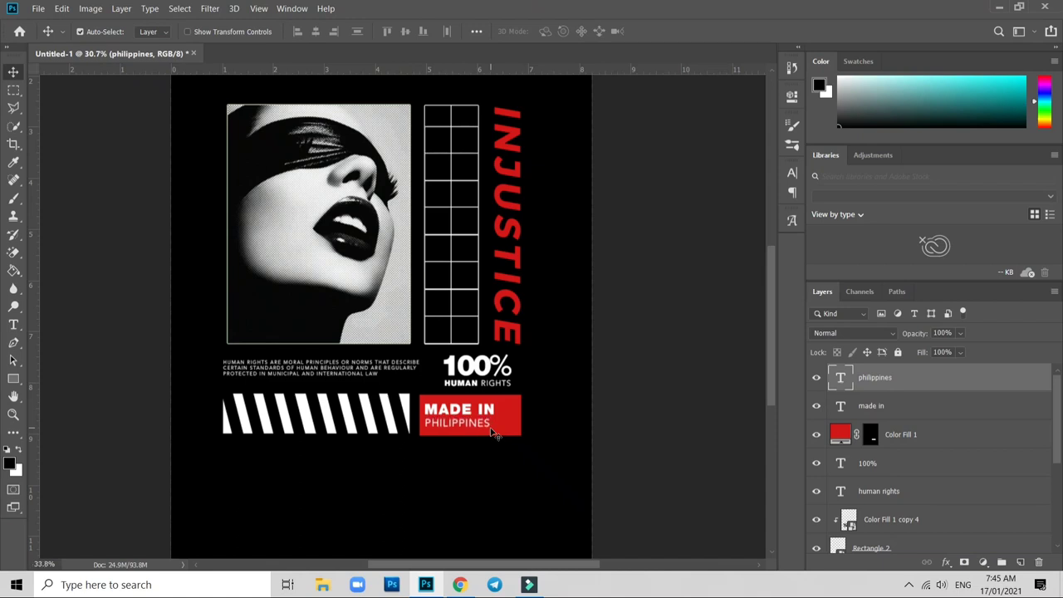
scroll(494, 431, up, 1)
scroll(491, 415, up, 1)
Scale MADE IN to about 93%, select both text layers, and fit the poster on screen
click(490, 398)
key(ctrl+t)
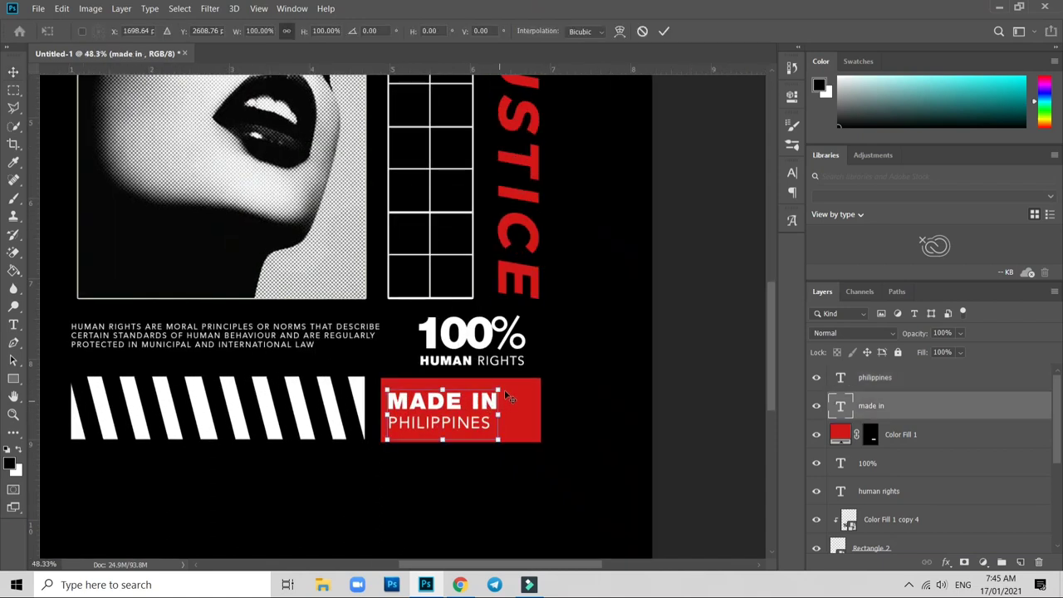
drag(496, 388, 492, 402)
key(Return)
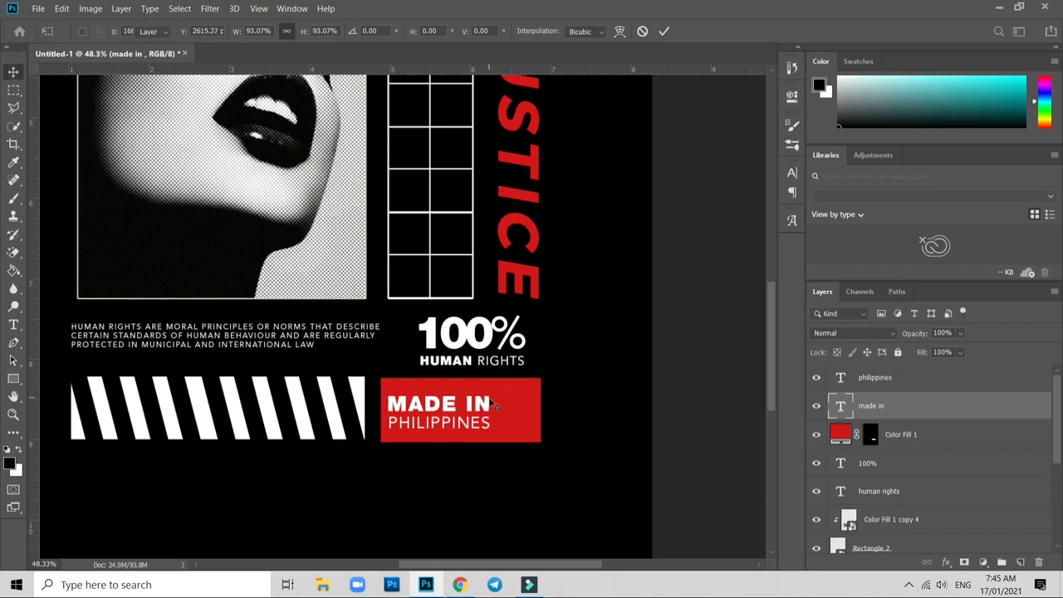
ctrl+click(907, 382)
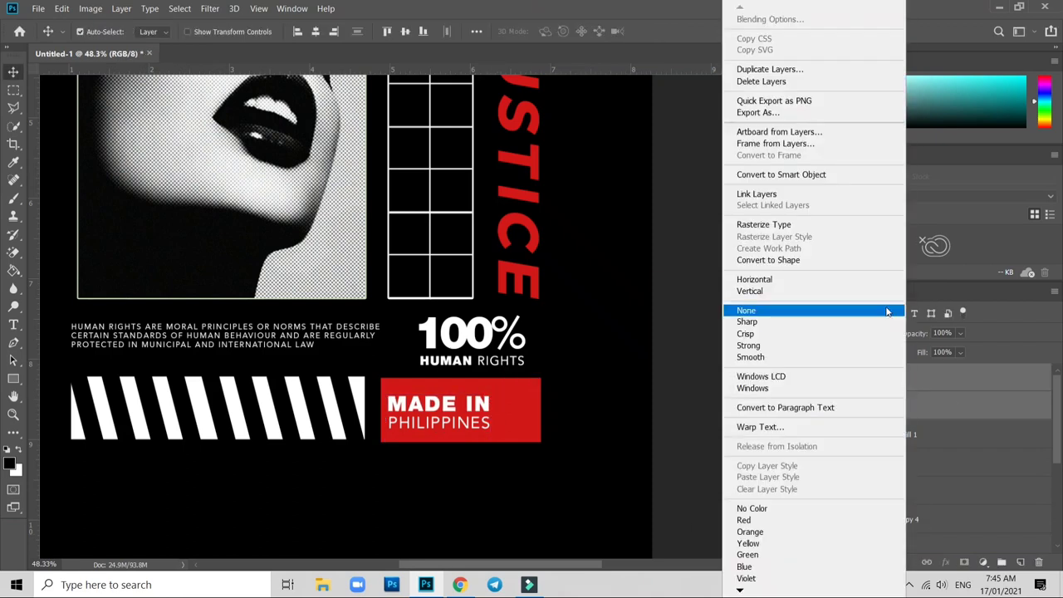
right_click(907, 383)
click(594, 485)
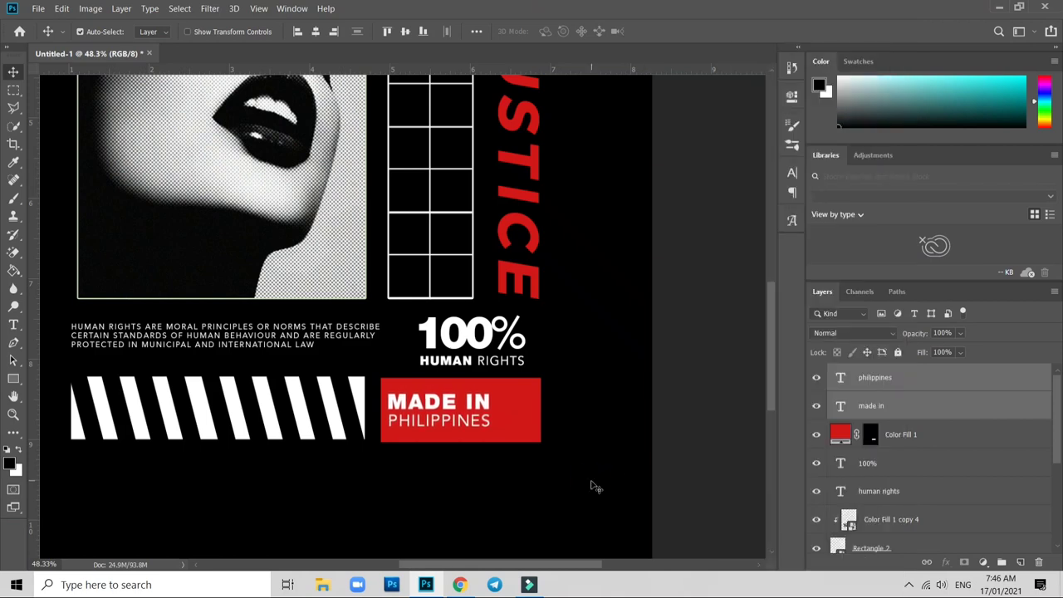
key(ctrl+0)
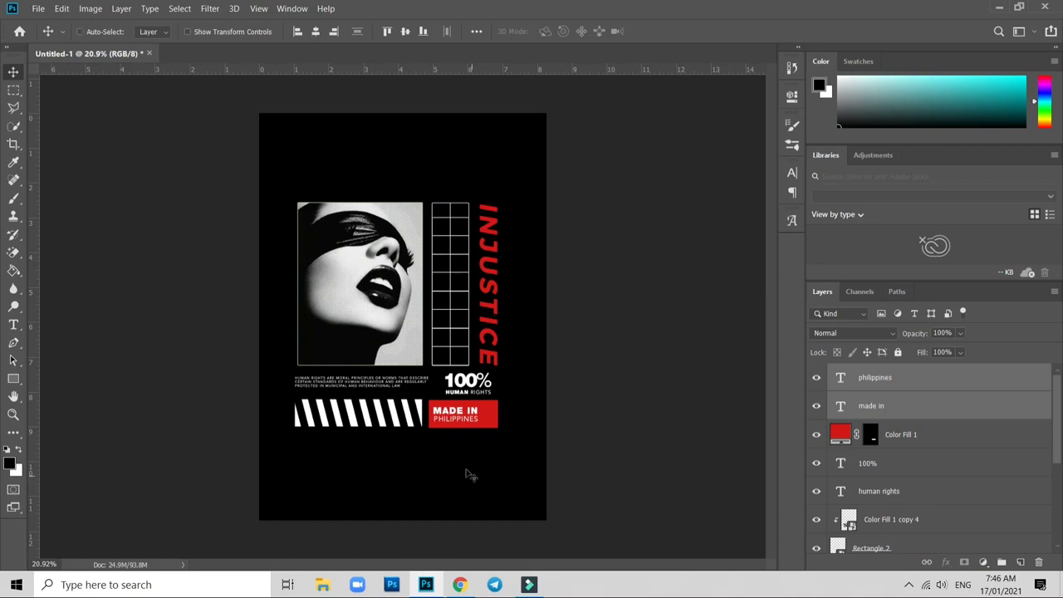
Scale MADE IN PHILIPPINES together to about three quarters size inside the red box
key(ctrl+t)
drag(430, 421, 446, 425)
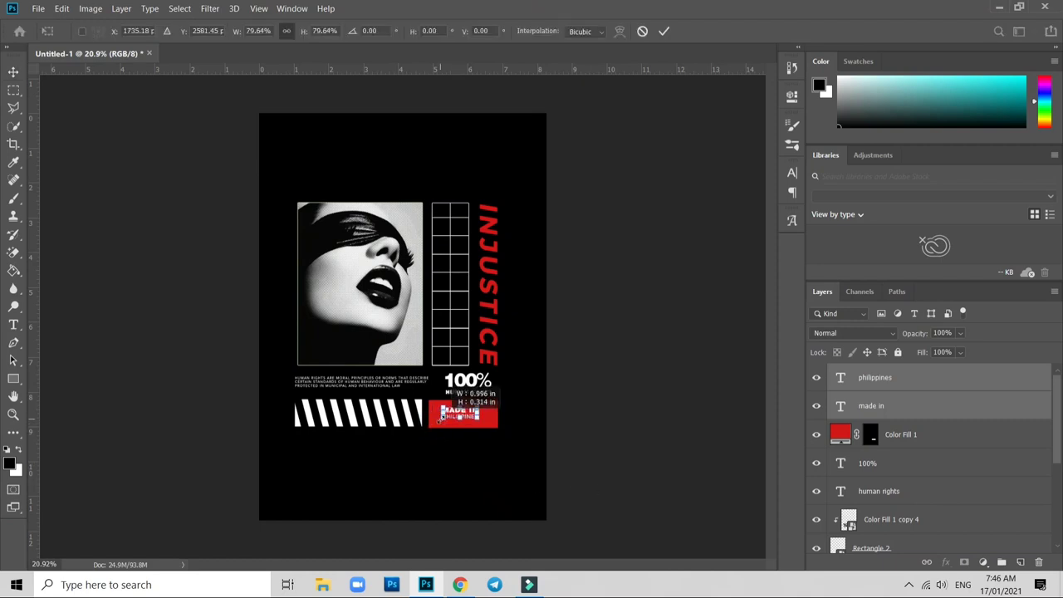
scroll(447, 425, up, 2)
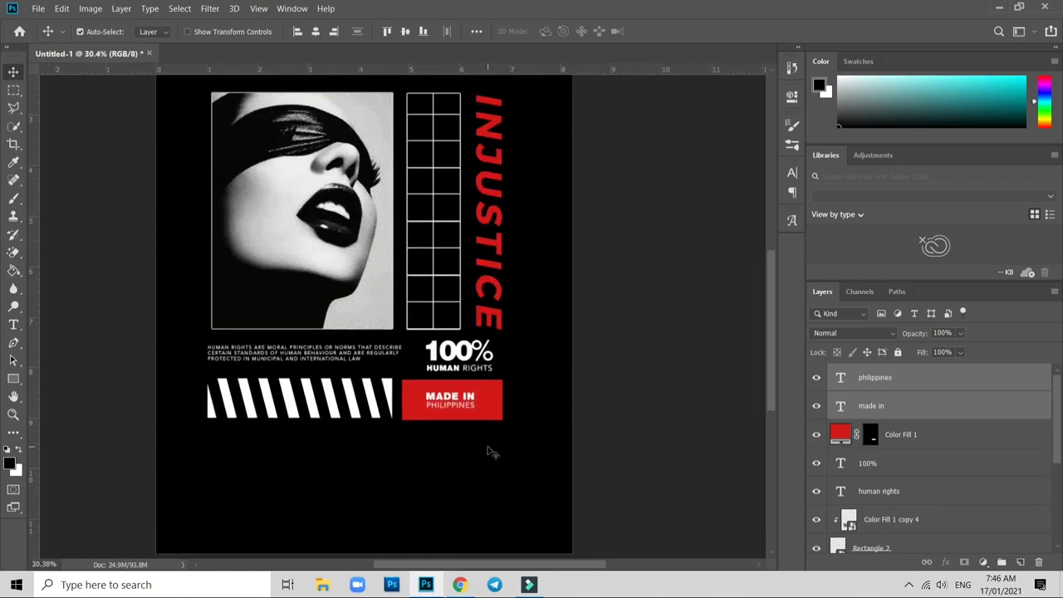
scroll(493, 452, down, 1)
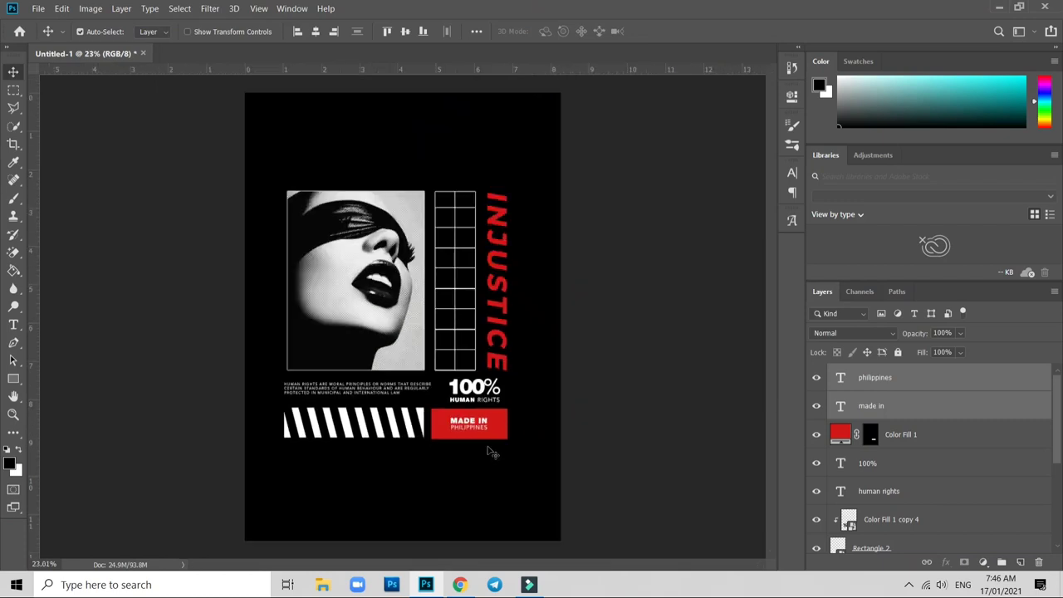
scroll(504, 471, down, 1)
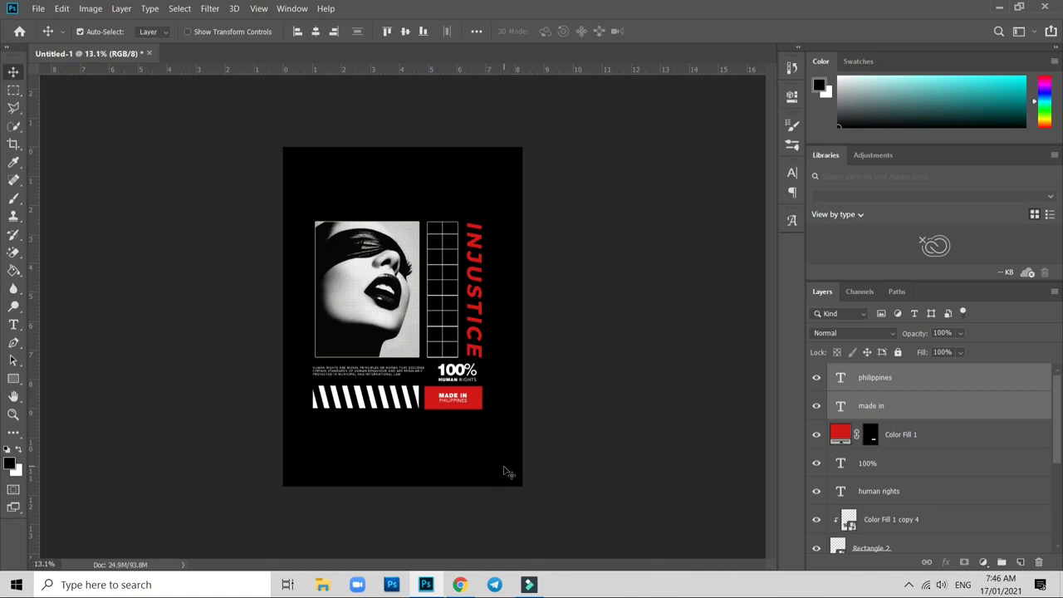
Select the poster's layers, including the body-text paragraph, by dragging across the whole poster
drag(479, 404, 401, 282)
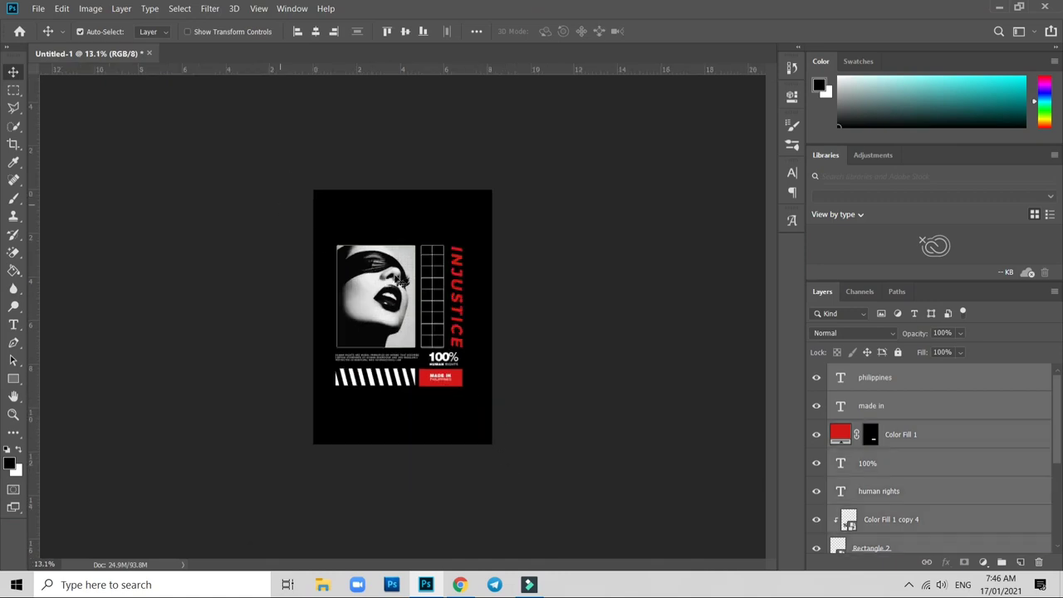
scroll(504, 366, up, 1)
scroll(573, 359, up, 1)
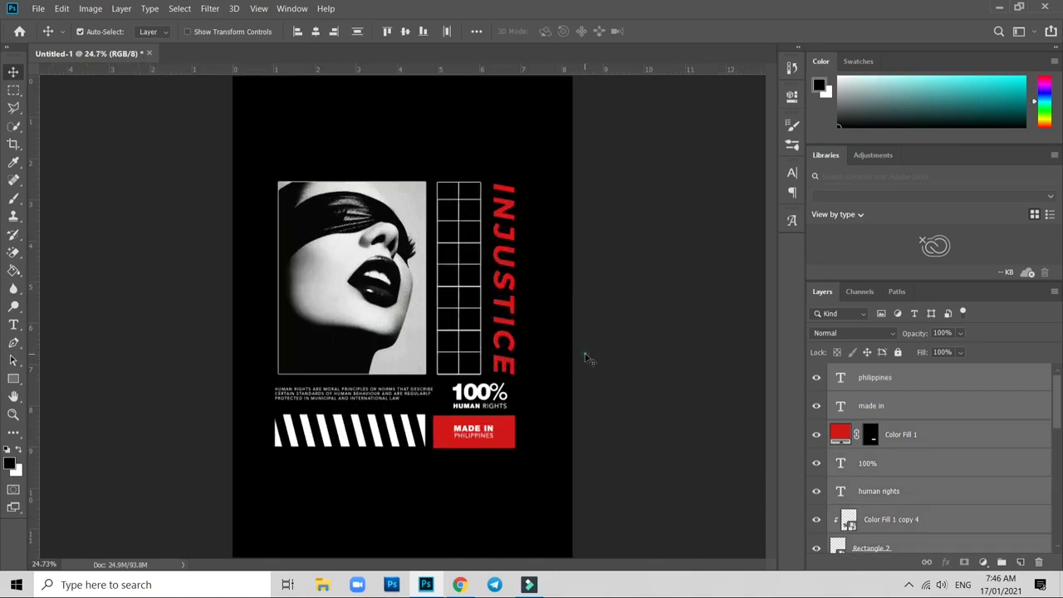
click(363, 400)
scroll(511, 402, down, 1)
drag(529, 441, 234, 191)
Scroll to view the finished INJUSTICE design on the black T-shirt mockup
scroll(631, 397, down, 1)
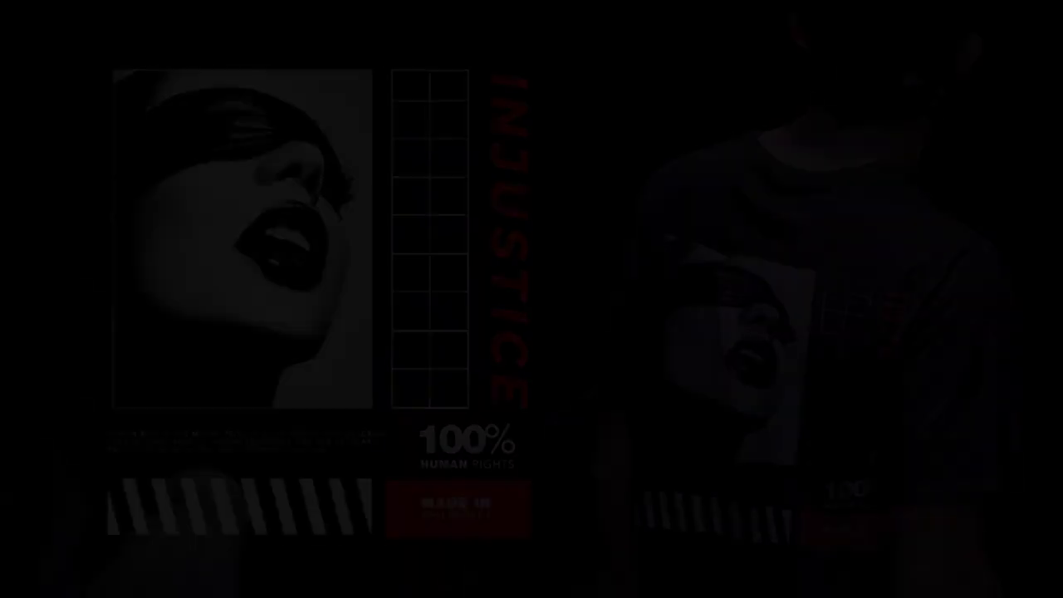